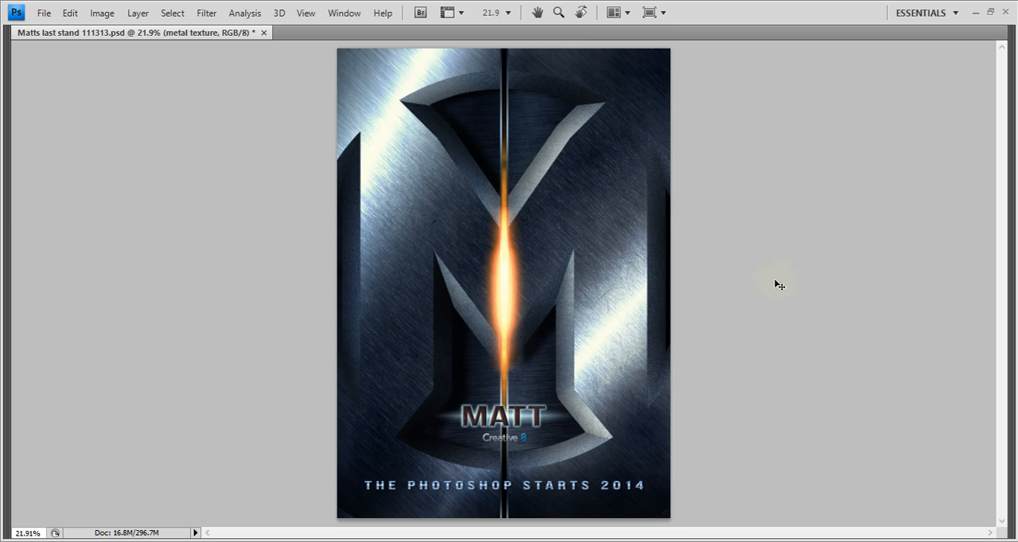
# Examine the orange centre glow and brushed metal texture of the poster up close and at full size
pyautogui.hotkey('ctrl', '+')
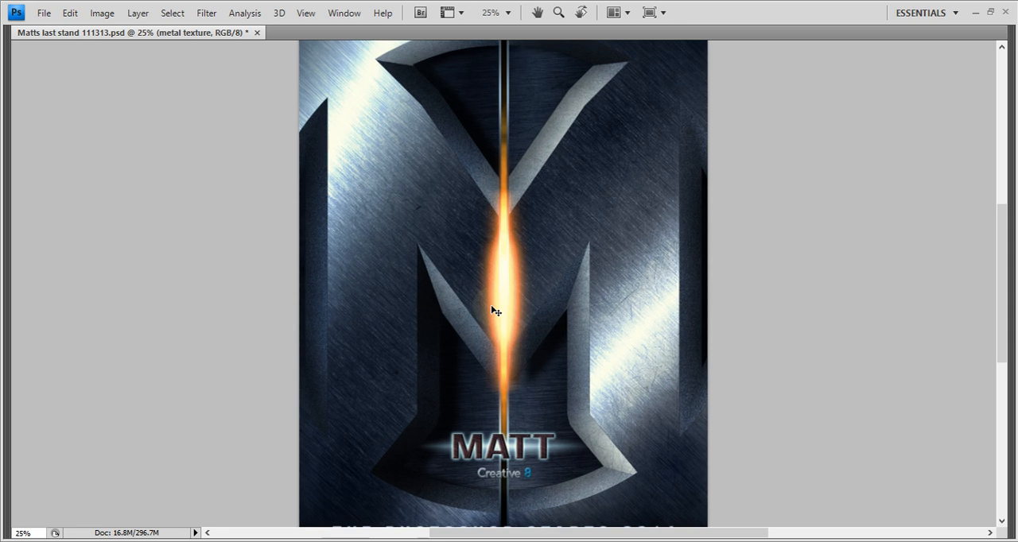
pyautogui.hotkey('ctrl', '+')
pyautogui.hotkey('ctrl', '+')
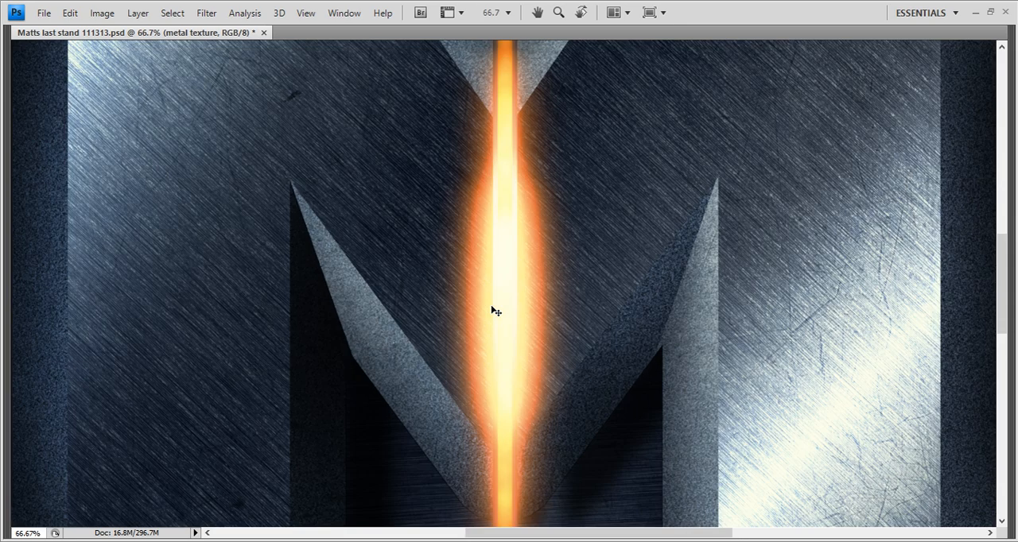
pyautogui.hotkey('ctrl', '+')
pyautogui.hotkey('ctrl', '+')
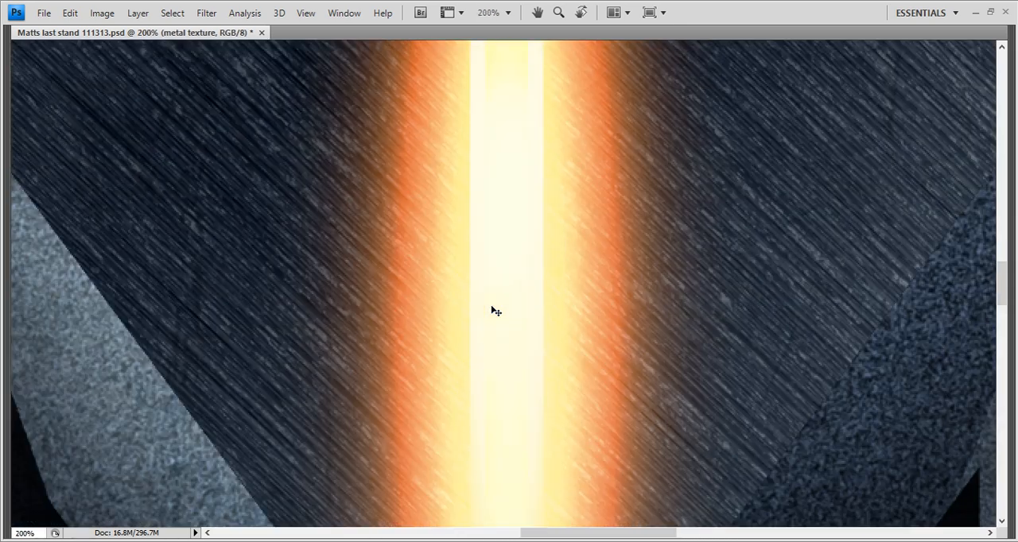
pyautogui.hotkey('ctrl', '-')
pyautogui.hotkey('ctrl', '-')
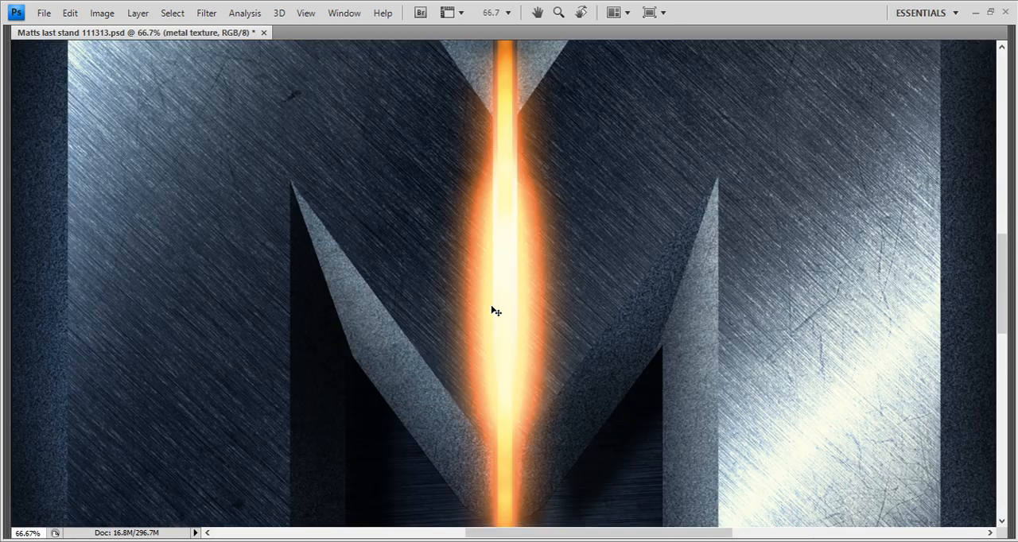
pyautogui.hotkey('ctrl', '-')
pyautogui.hotkey('ctrl', '-')
pyautogui.hotkey('ctrl', '-')
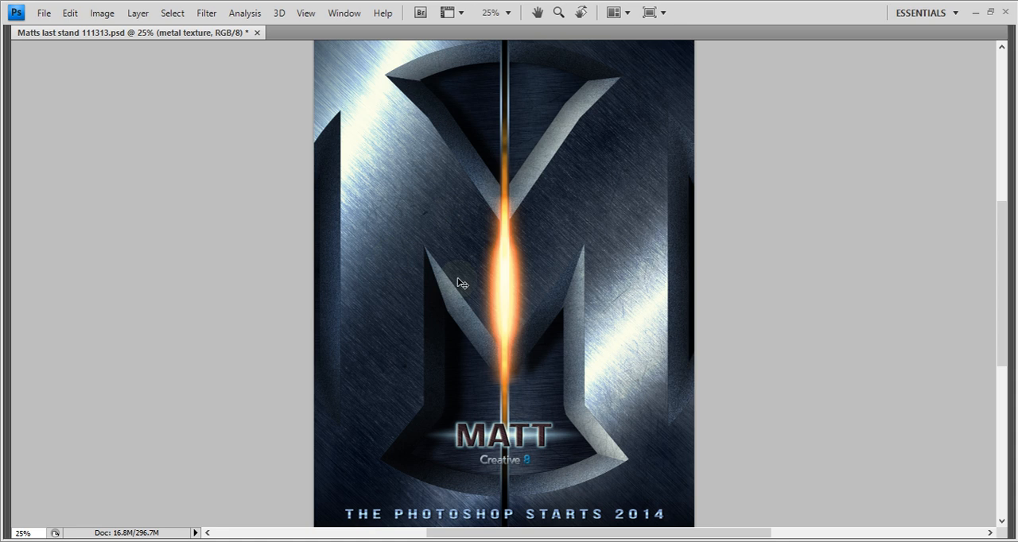
# Show the hidden tools and panels and select the metal grain layer directly above Layer 1
pyautogui.press('Tab')
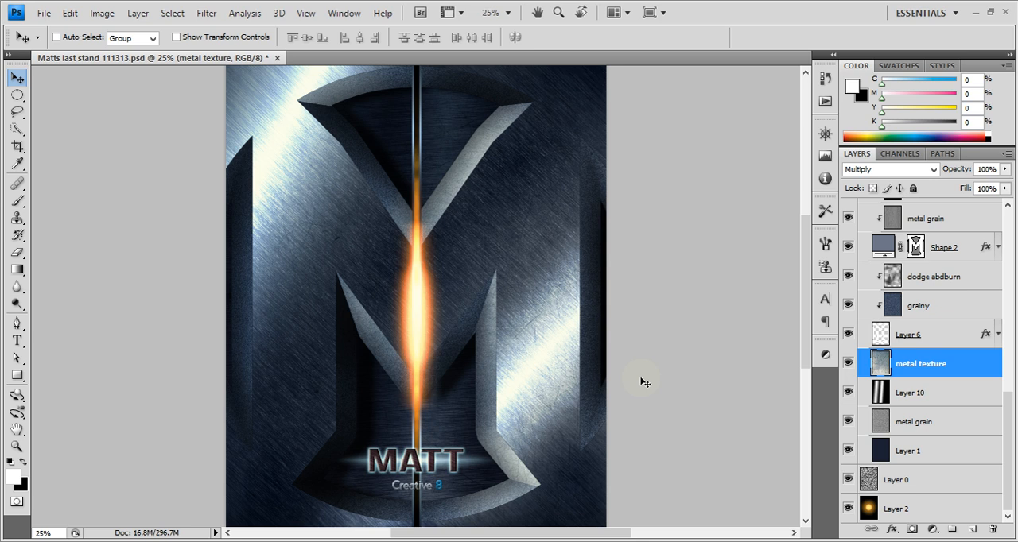
pyautogui.scroll(3, 963, 420)
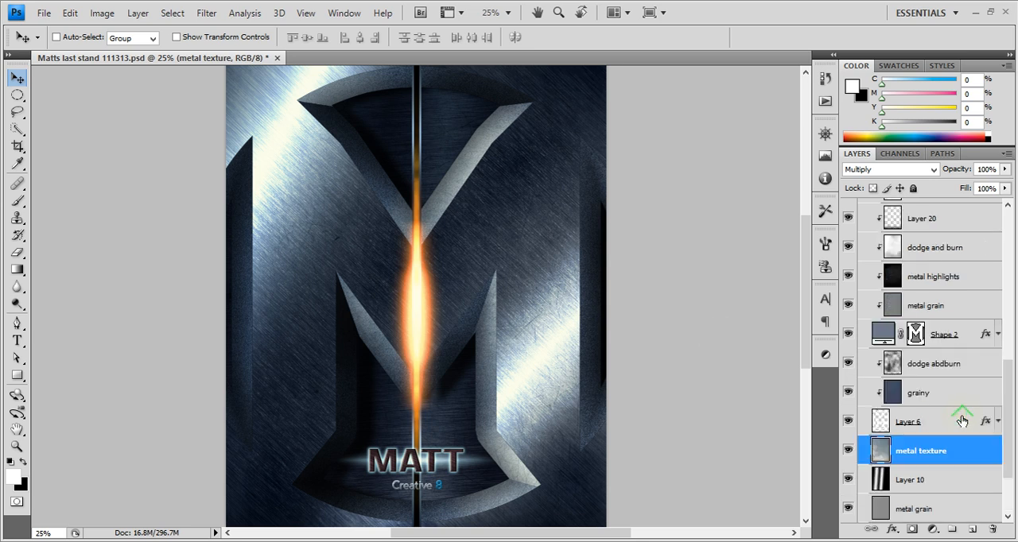
pyautogui.scroll(-3, 963, 420)
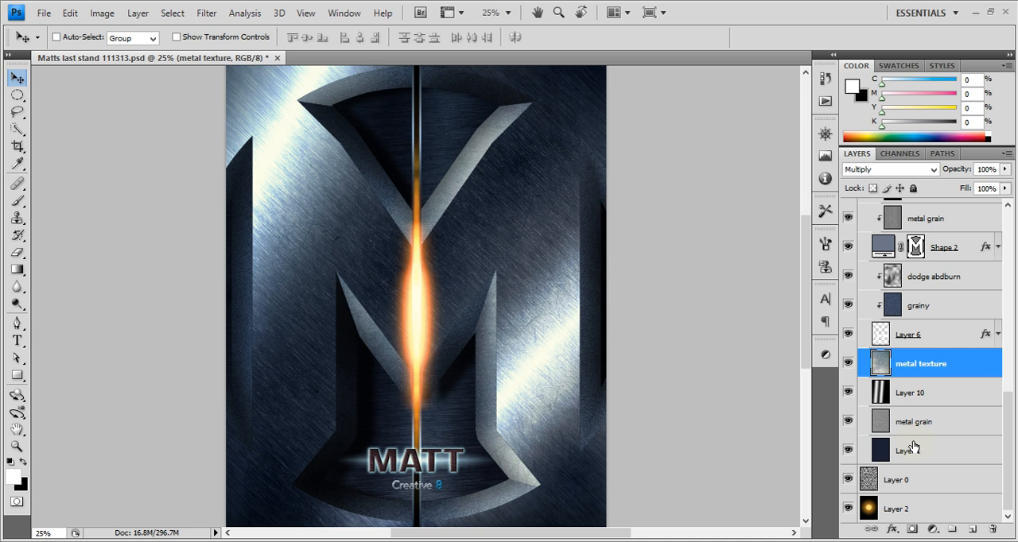
pyautogui.click(947, 430)
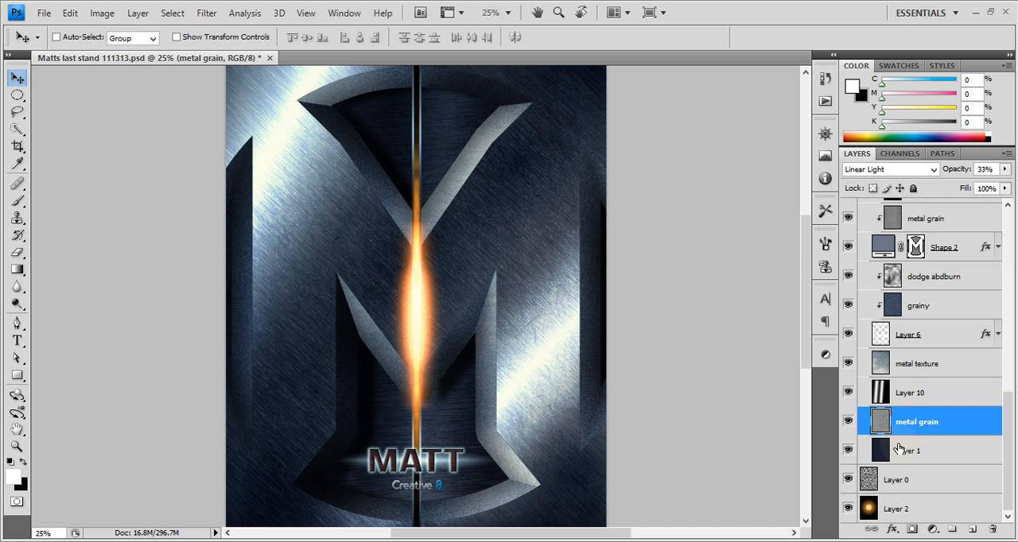
# Examine the brushed metal surface, the M emblem and the title text across the whole poster
pyautogui.scroll(-1, 426, 328)
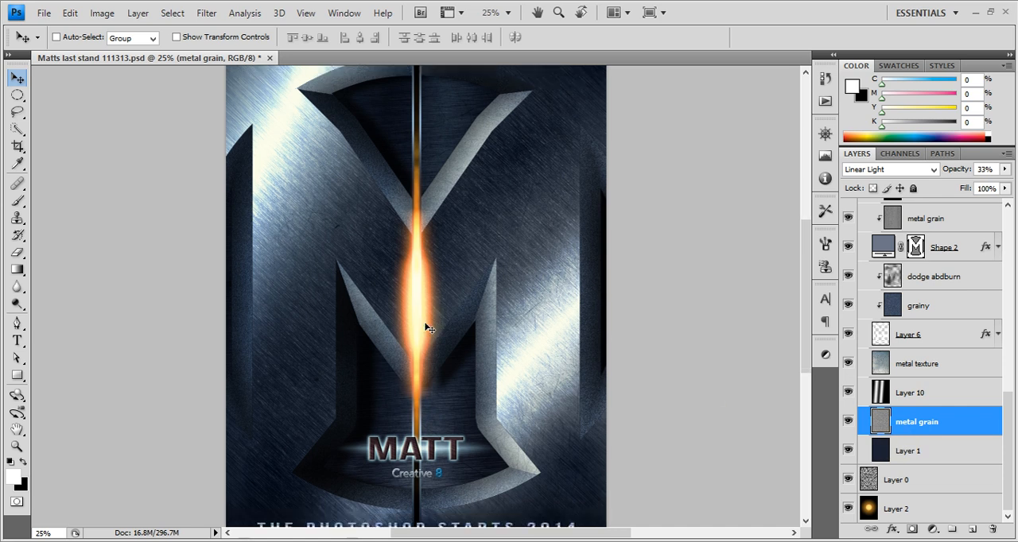
pyautogui.scroll(1, 426, 327)
pyautogui.scroll(-1, 427, 324)
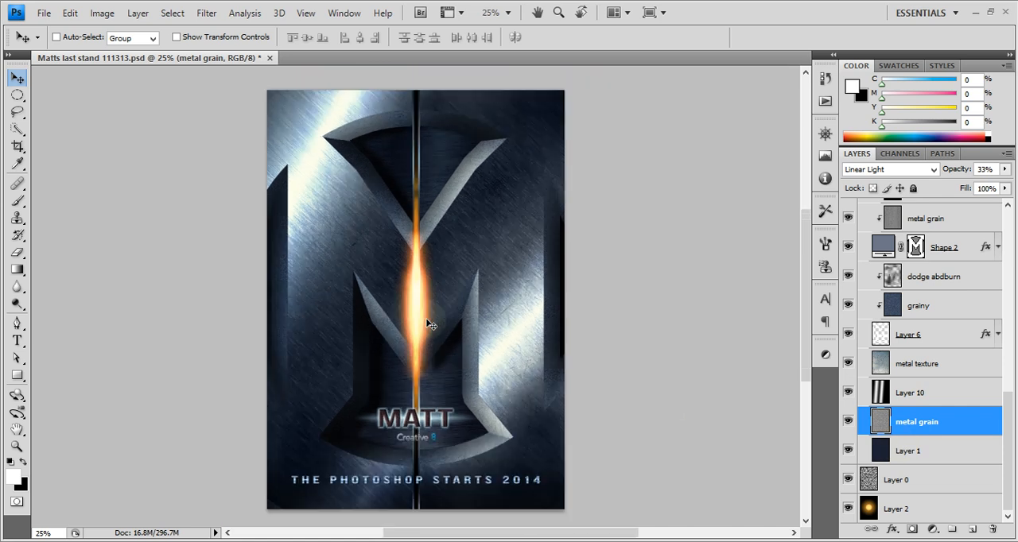
pyautogui.scroll(1, 426, 324)
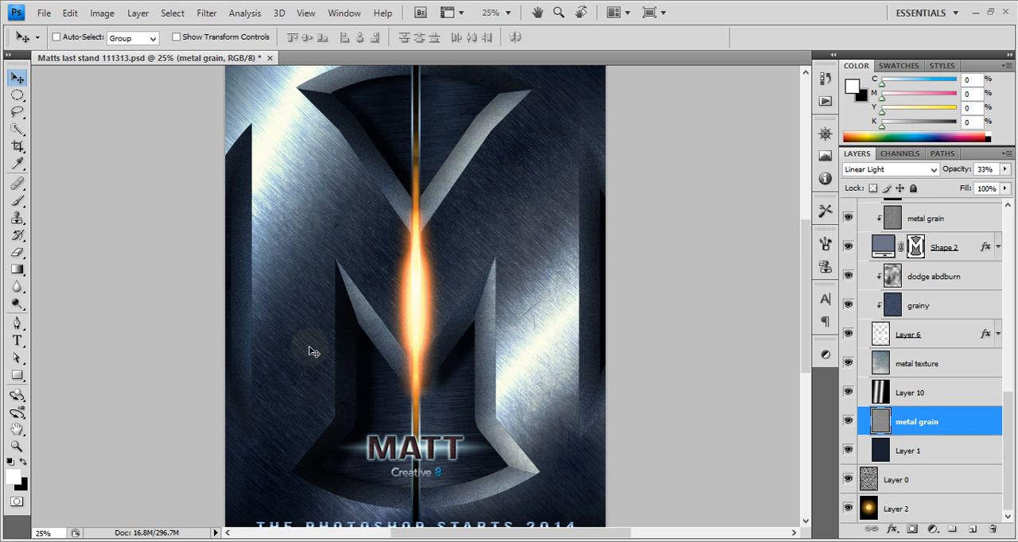
pyautogui.scroll(1, 345, 328)
pyautogui.scroll(-1, 345, 328)
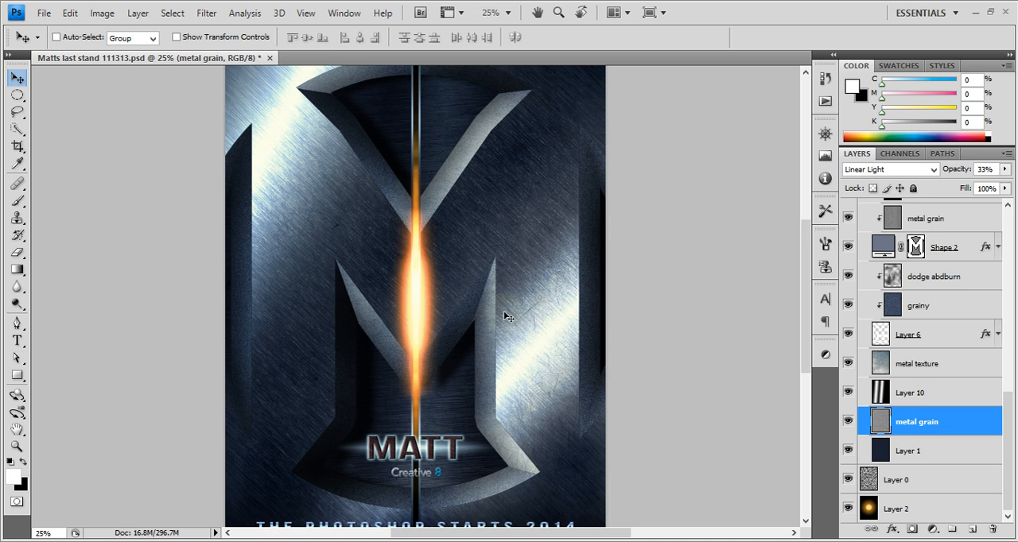
pyautogui.scroll(2, 502, 313)
pyautogui.scroll(-2, 502, 311)
pyautogui.scroll(-1, 502, 316)
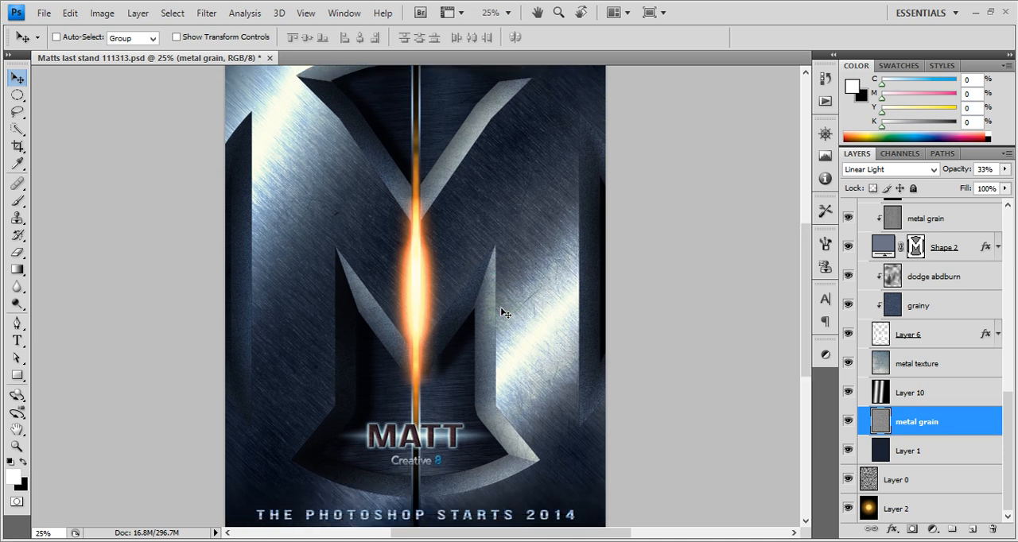
pyautogui.scroll(1, 503, 313)
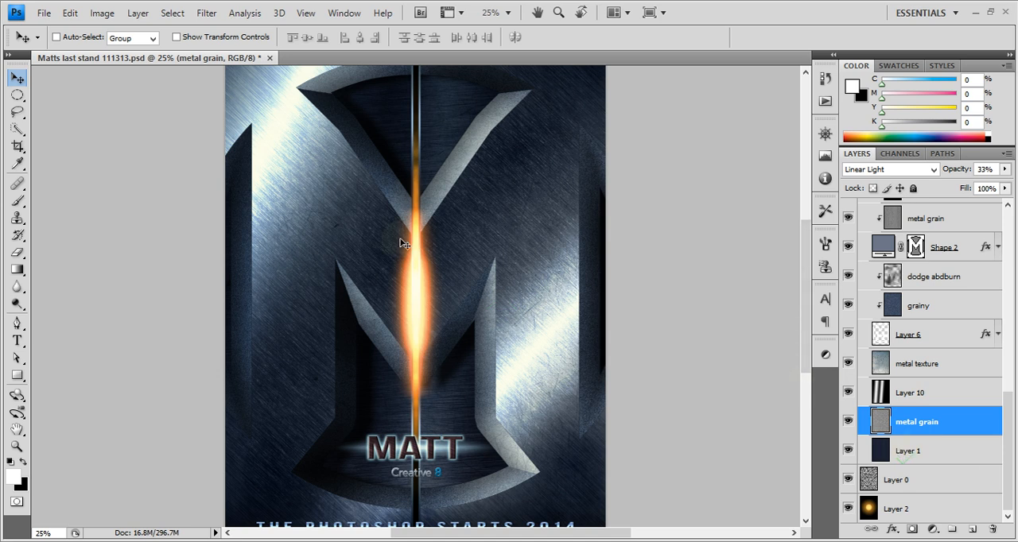
# Collapse the Top group and preview it in isolation, restoring the other layers when done
pyautogui.scroll(2, 915, 391)
pyautogui.scroll(8, 915, 391)
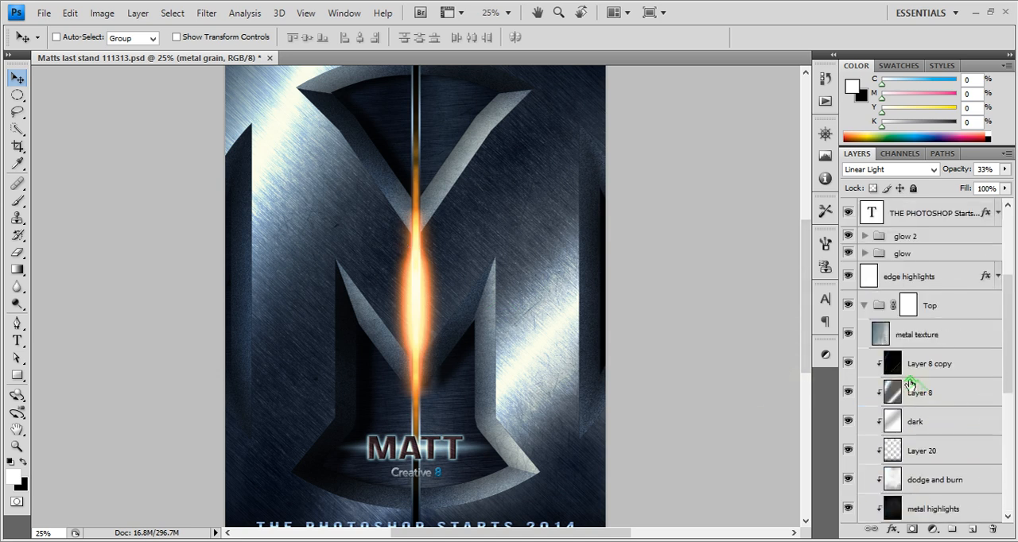
pyautogui.click(866, 342)
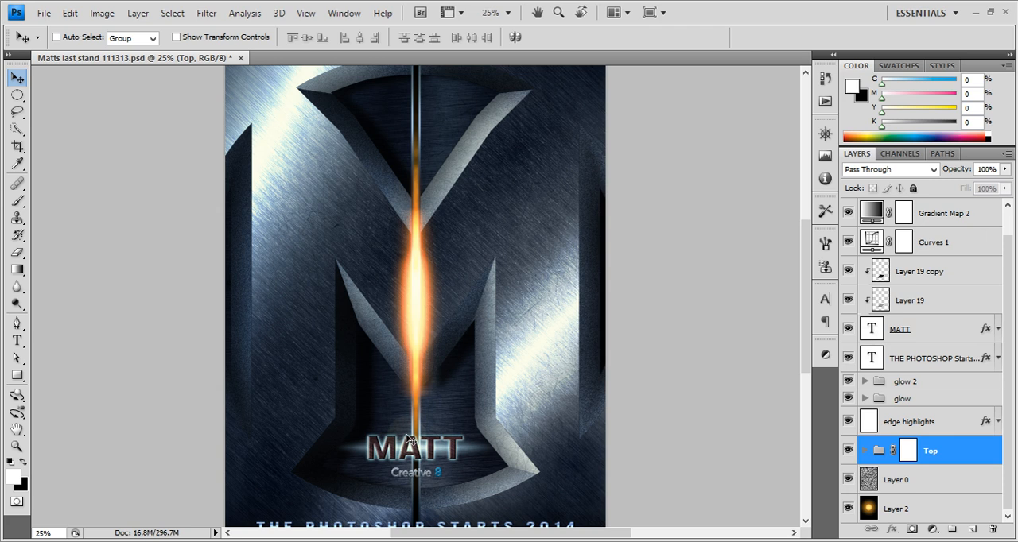
pyautogui.keyDown('alt'); pyautogui.click(849, 451); pyautogui.keyUp('alt')
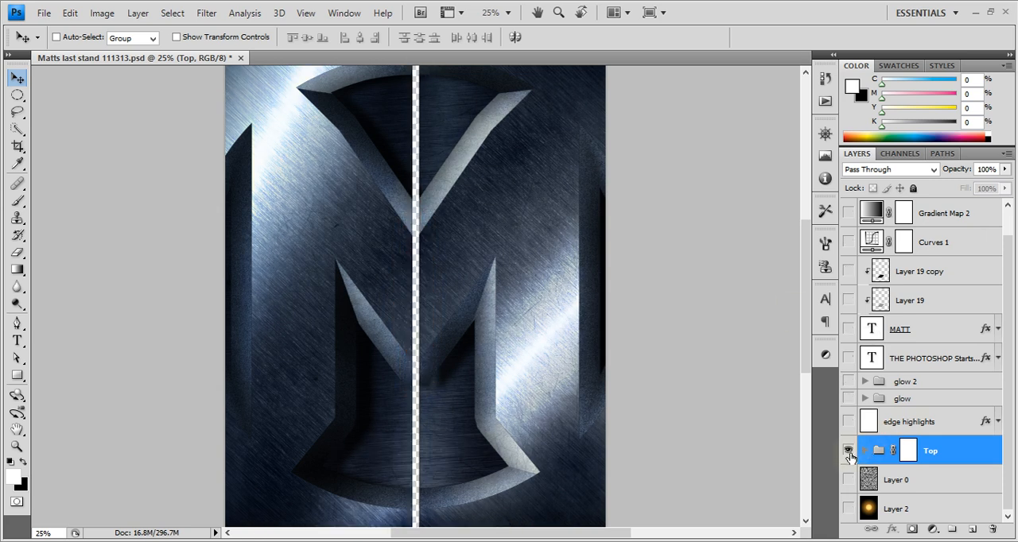
pyautogui.keyDown('alt'); pyautogui.click(849, 451); pyautogui.keyUp('alt')
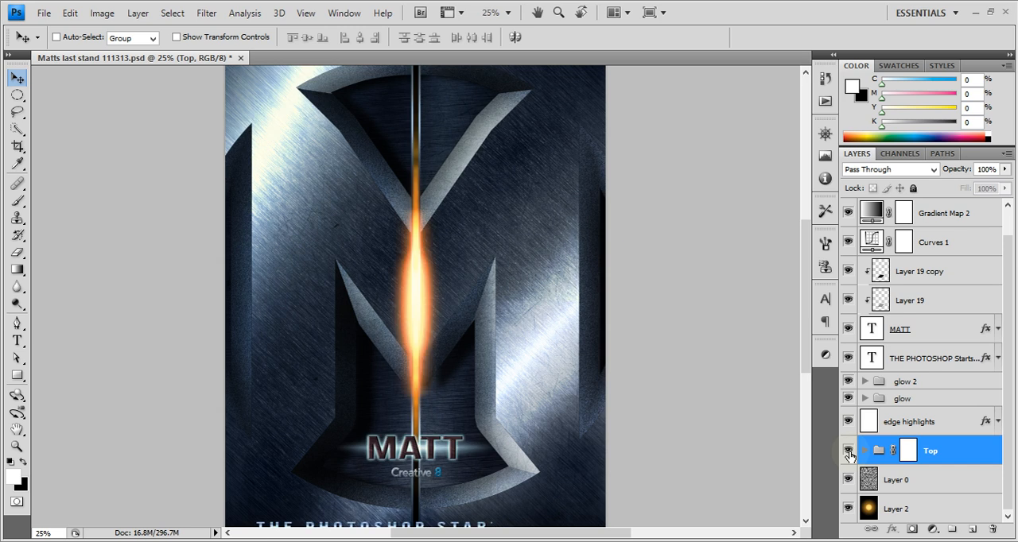
# Show only Layer 2, Layer 0 and the Top group, leaving every other layer hidden
pyautogui.keyDown('alt'); pyautogui.click(848, 509); pyautogui.keyUp('alt')
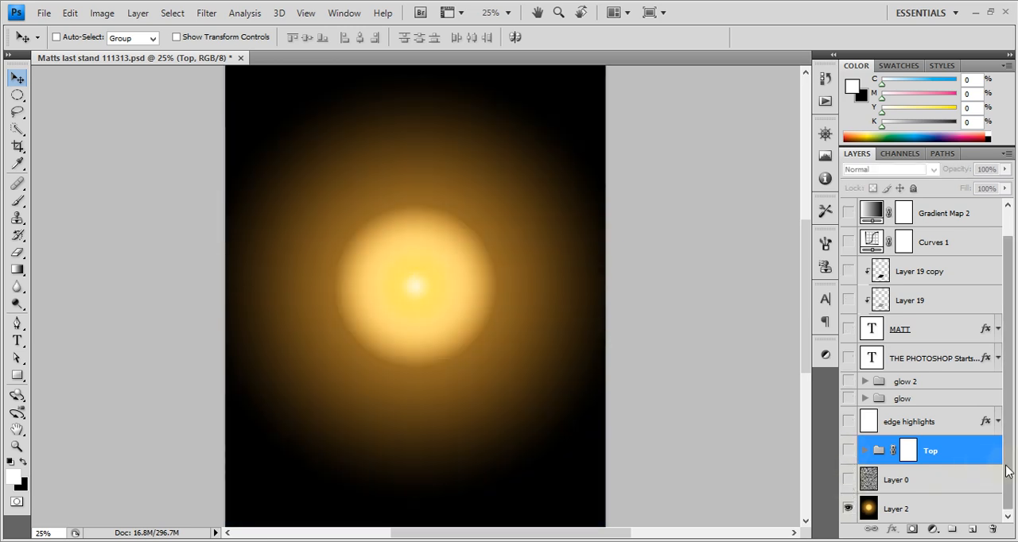
pyautogui.click(848, 478)
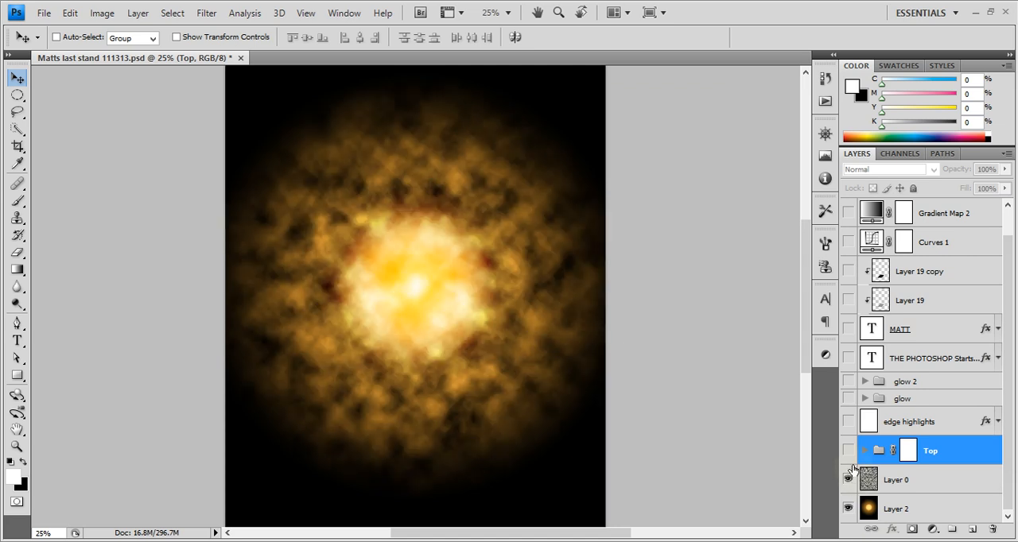
pyautogui.click(848, 451)
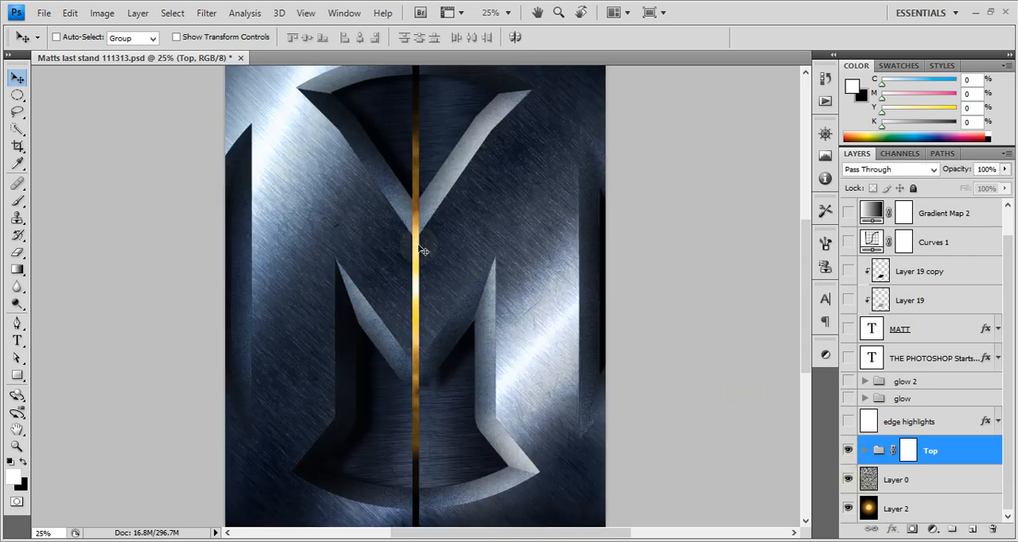
# Hide the Top group and Layer 0, and select Layer 2 with the radial glow
pyautogui.click(848, 451)
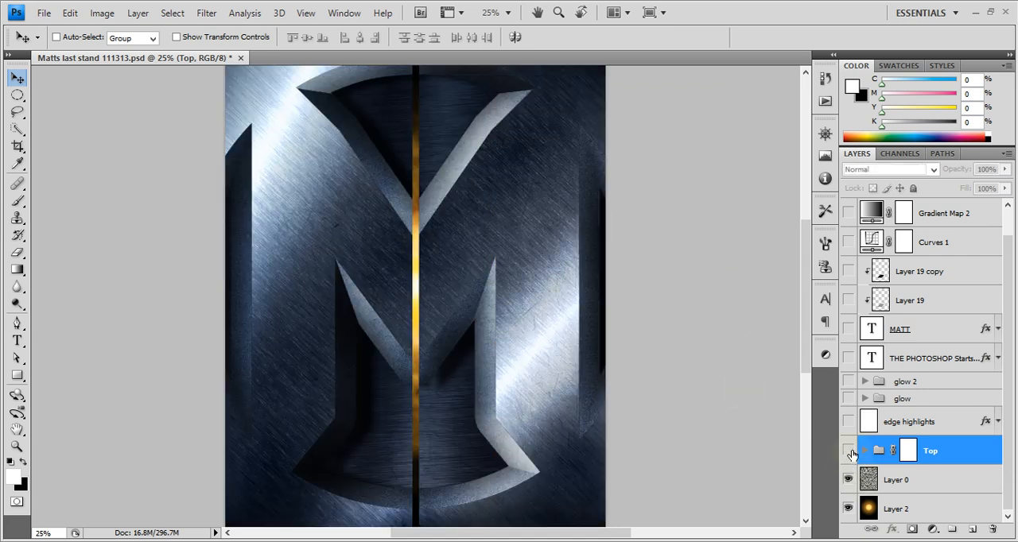
pyautogui.click(848, 479)
pyautogui.click(947, 510)
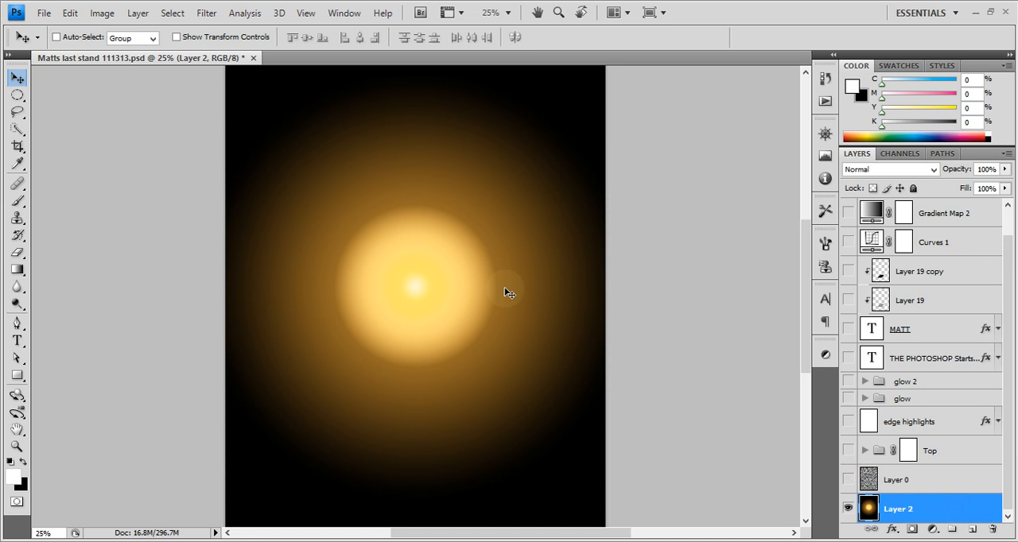
# Open the Gradient Editor from the Gradient tool to review its colour stops and cancel without changes
pyautogui.press('g')
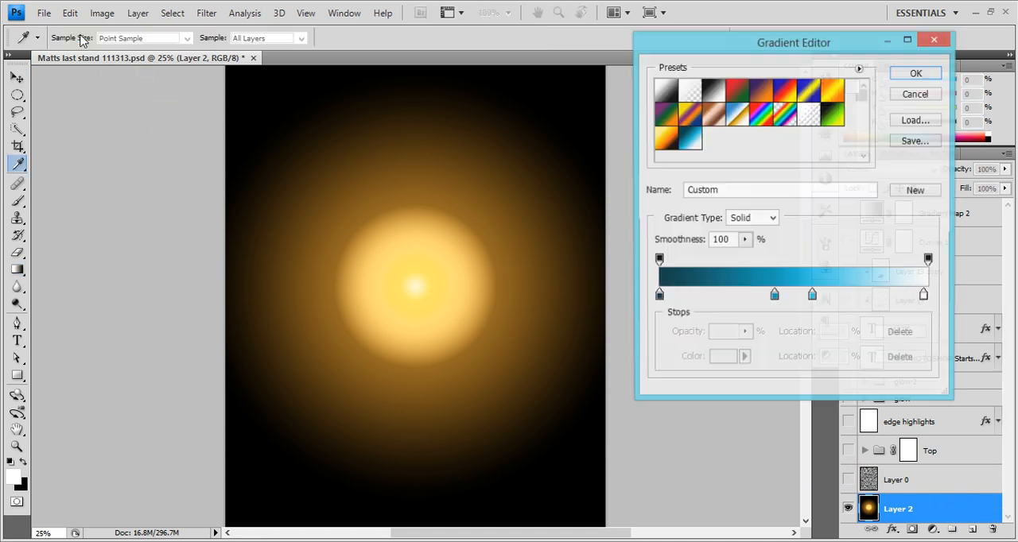
pyautogui.click(83, 38)
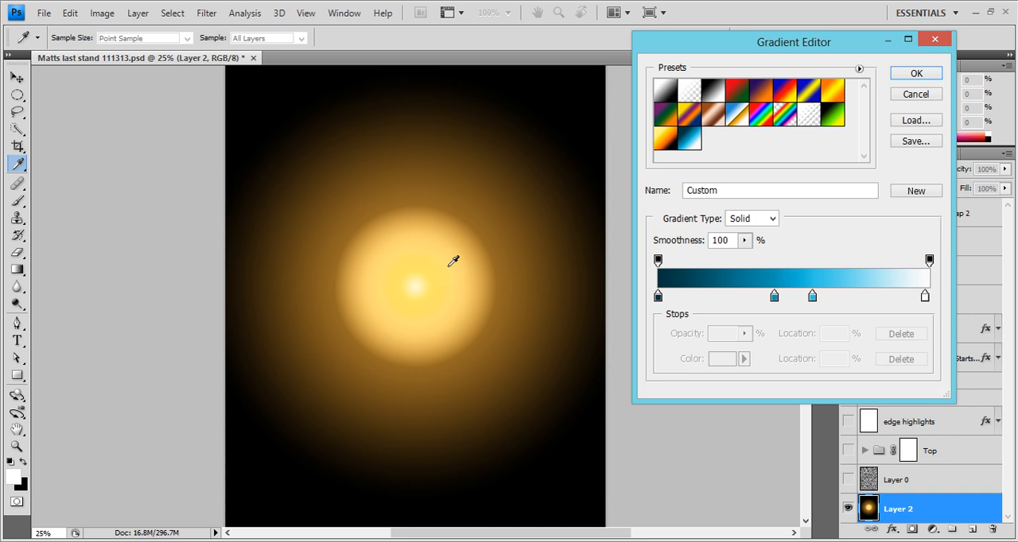
pyautogui.click(923, 96)
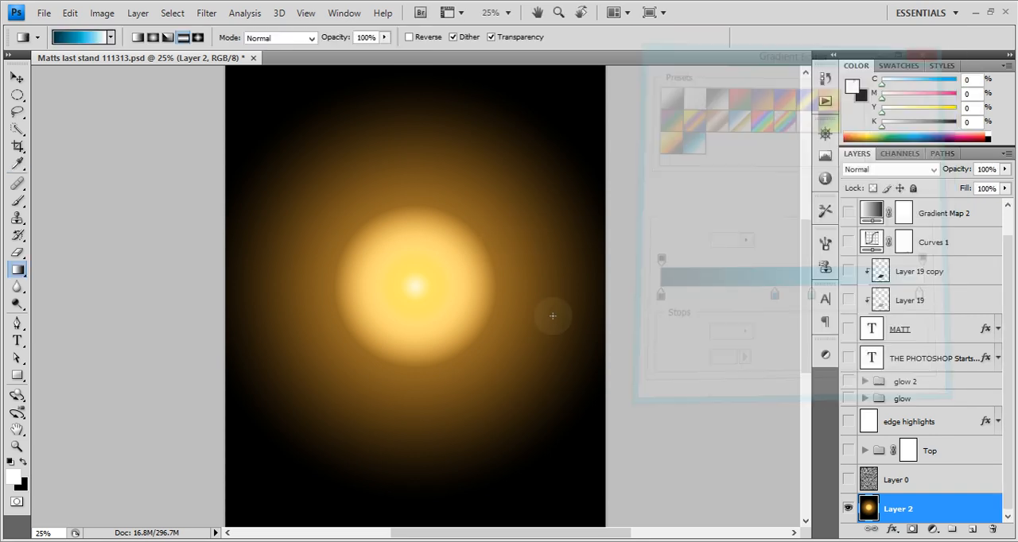
# Select and show Layer 0, look up the Clouds render filter, and swap the colours so the foreground is black
pyautogui.click(891, 485)
pyautogui.click(848, 480)
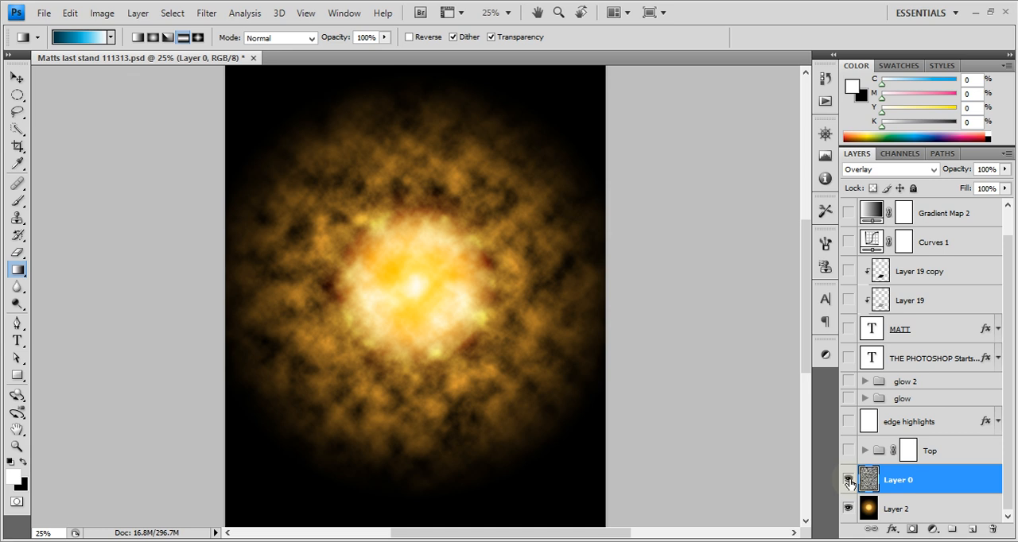
pyautogui.click(209, 14)
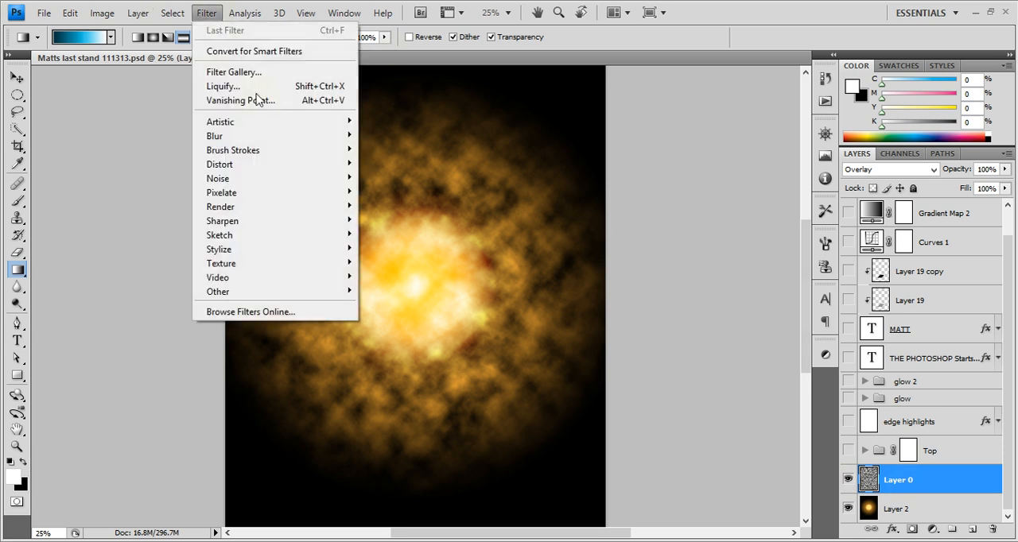
pyautogui.moveTo(295, 209)
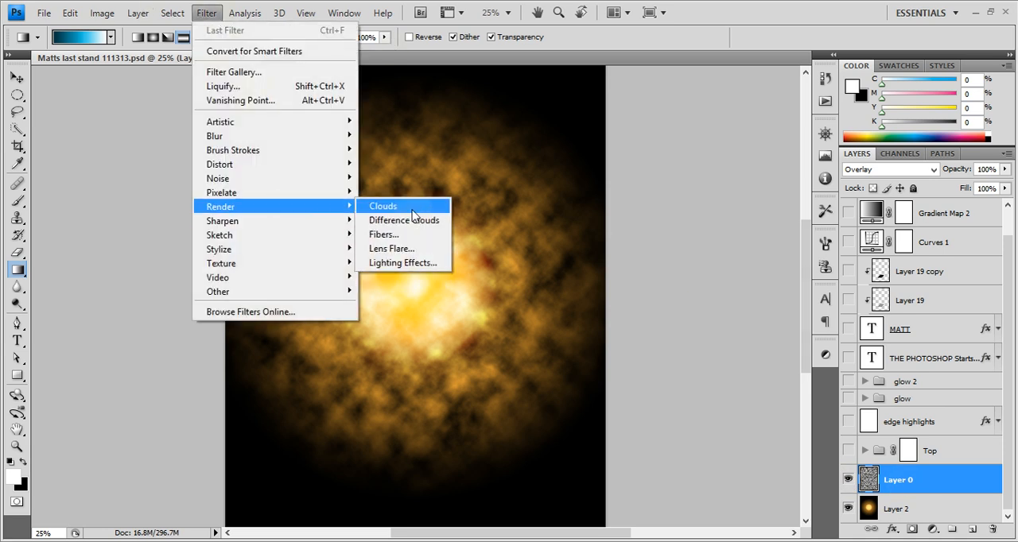
pyautogui.click(23, 463)
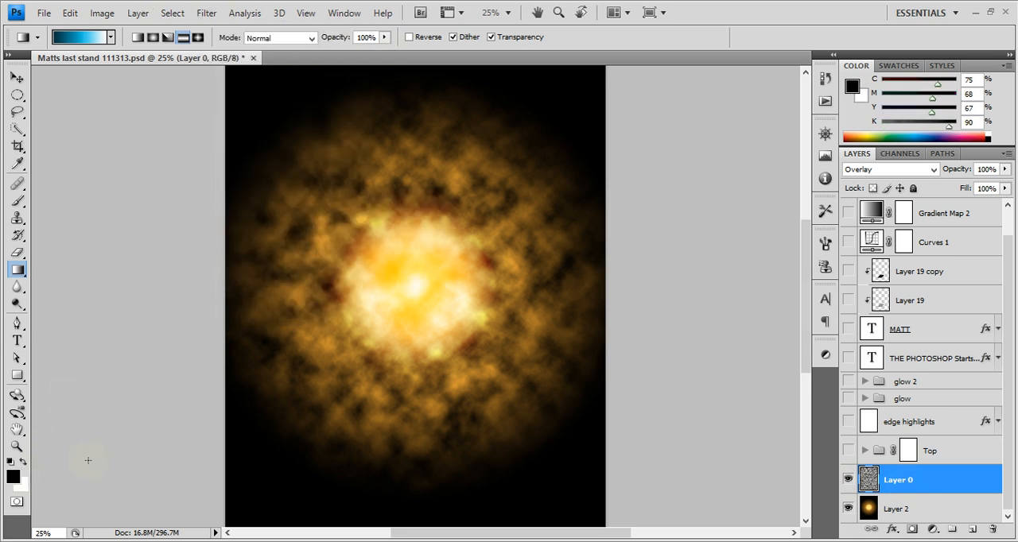
# Set the blend mode of the clouds on Layer 0 to Overlay above Layer 2
pyautogui.click(933, 169)
pyautogui.click(870, 367)
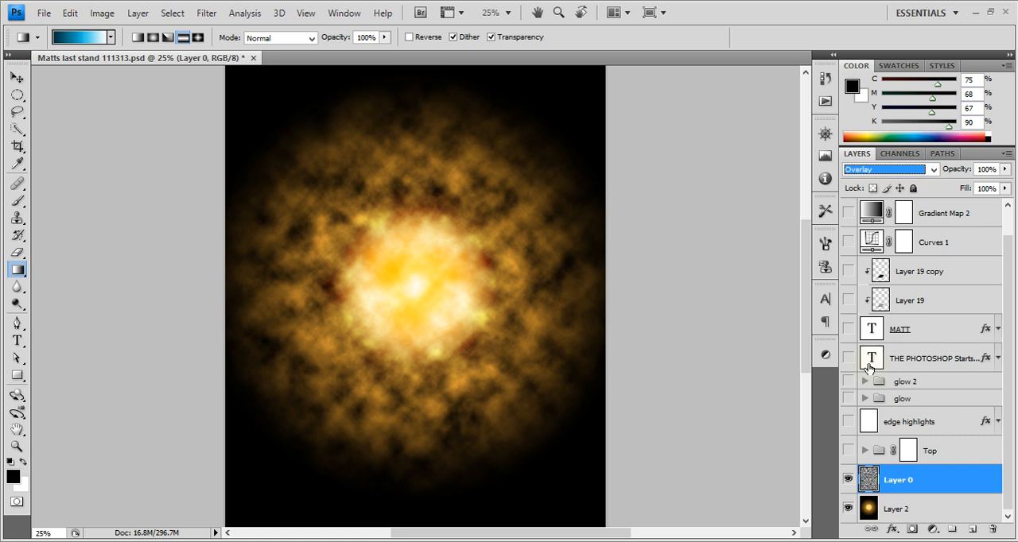
pyautogui.click(867, 507)
pyautogui.click(858, 485)
# Compare the glow with Layer 0 hidden and shown, and make the Top group visible again
pyautogui.click(849, 484)
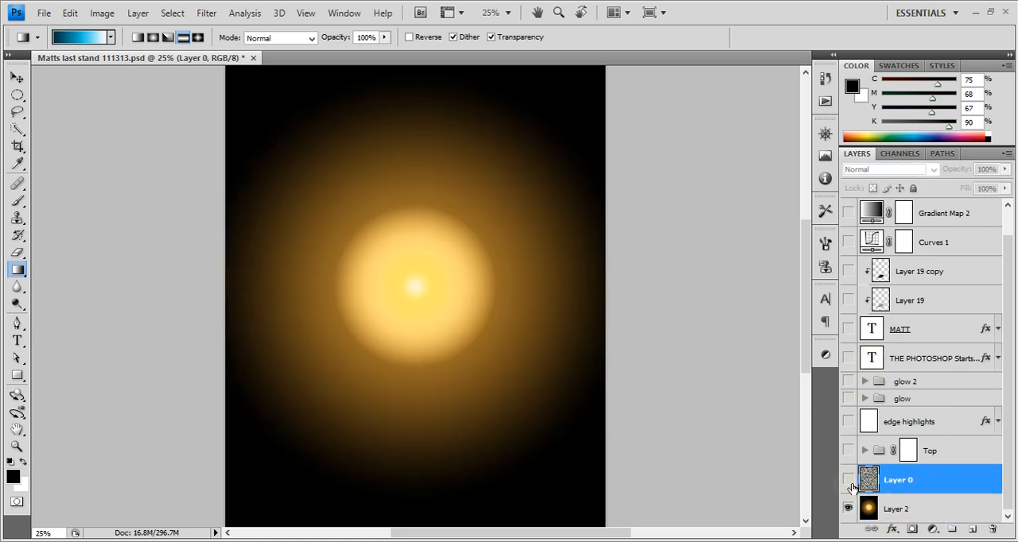
pyautogui.click(848, 482)
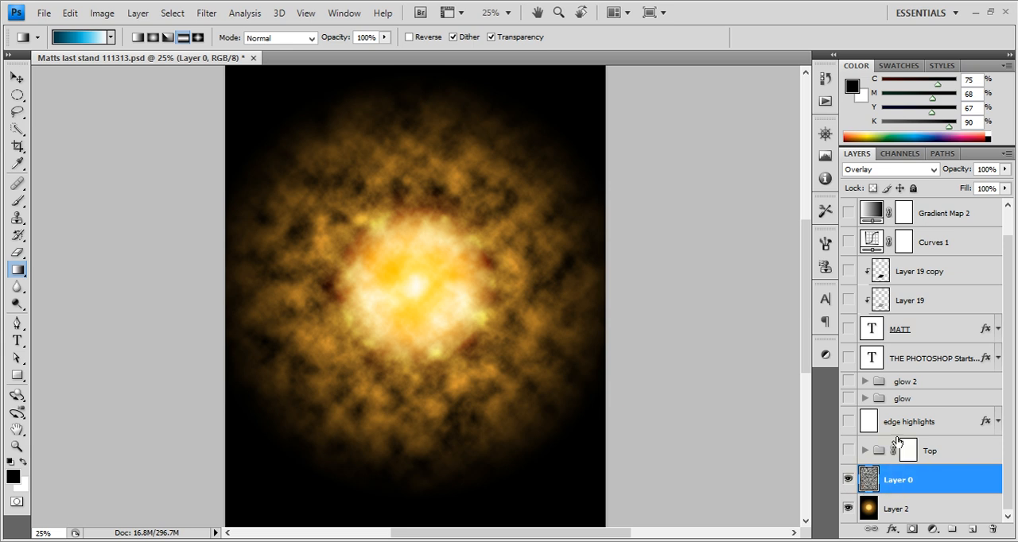
pyautogui.click(849, 451)
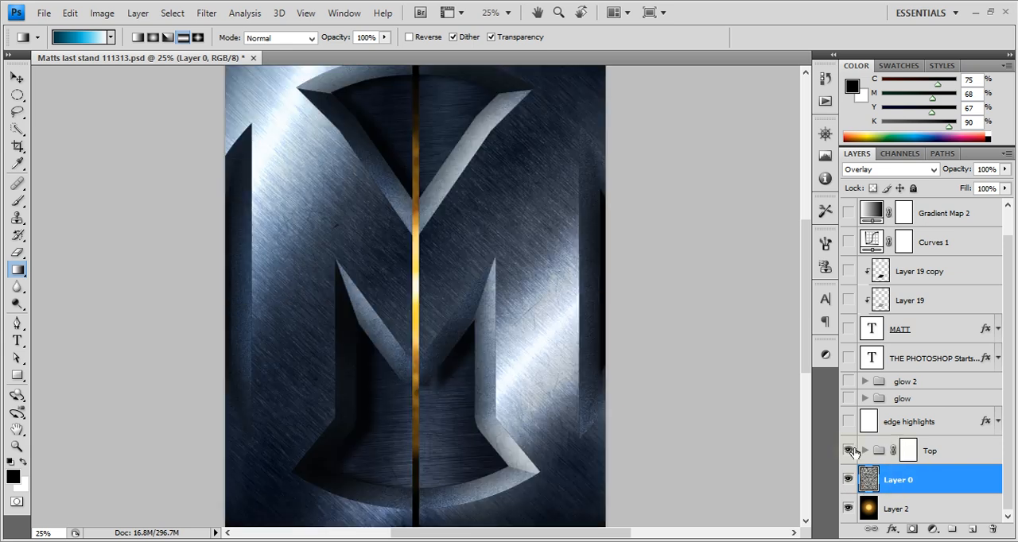
# Expand the Top group and select Layer 1 at the bottom of its layer stack
pyautogui.click(865, 451)
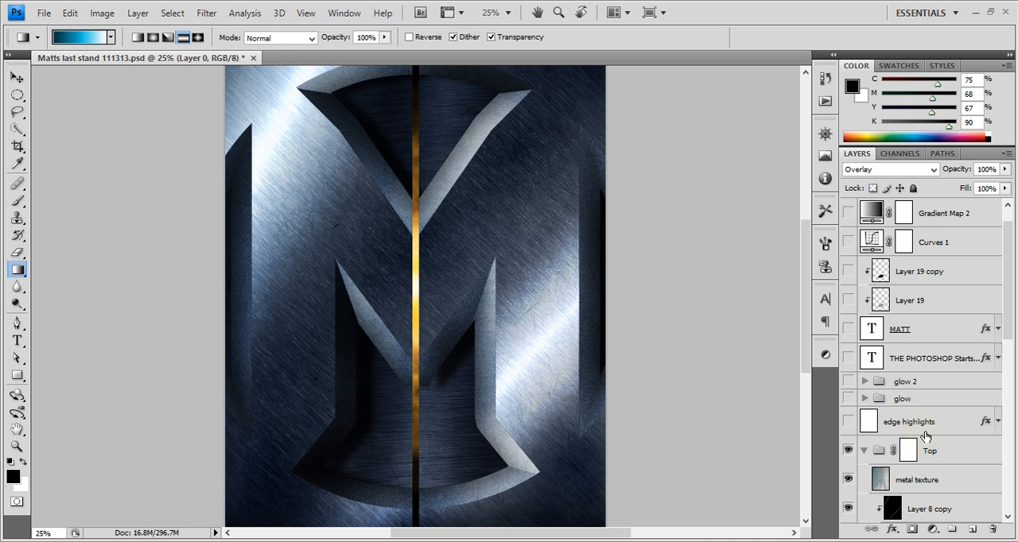
pyautogui.click(949, 447)
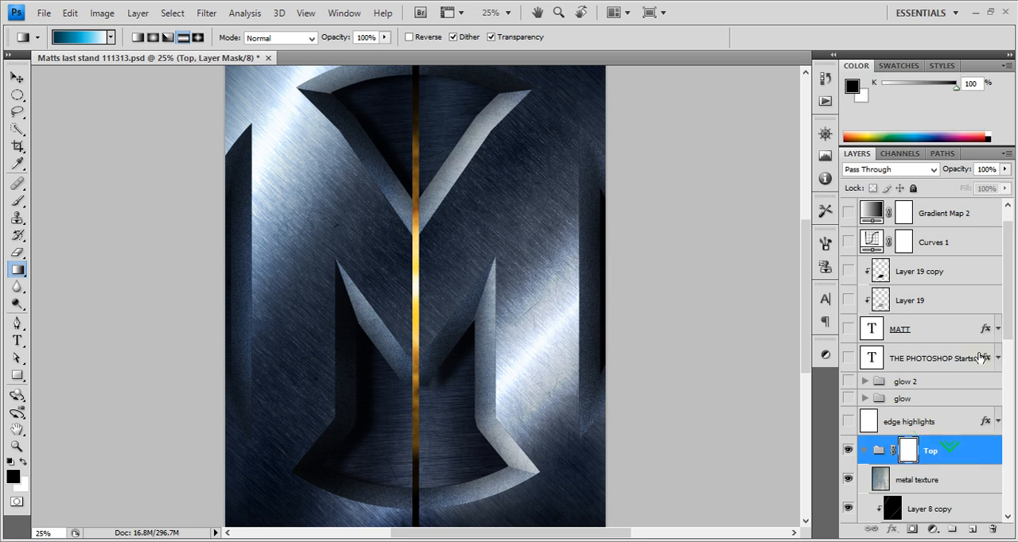
pyautogui.moveTo(1008, 316); pyautogui.dragTo(993, 479)
pyautogui.click(921, 467)
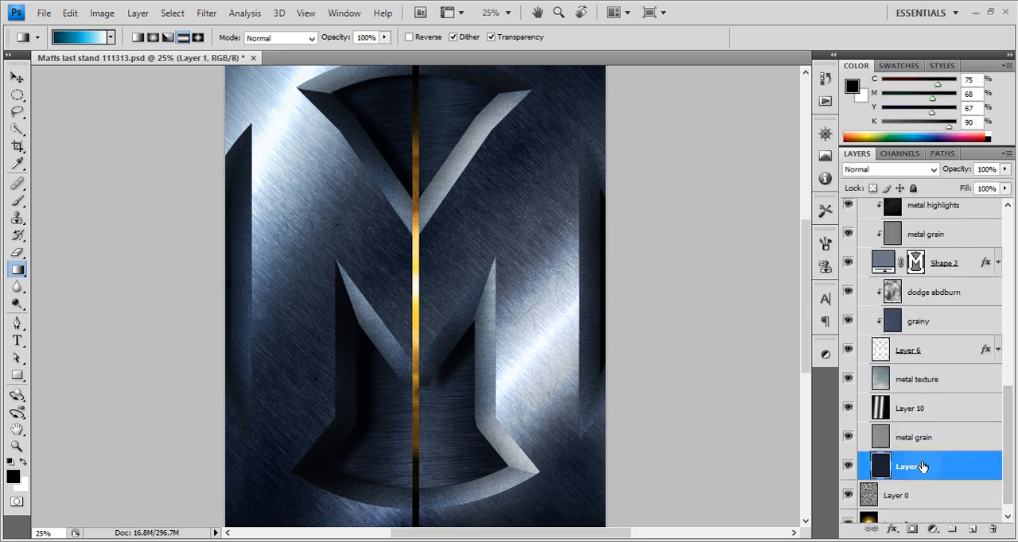
# Compare the poster with Layer 1 hidden and shown, and isolate Layer 1 so all other layers are hidden
pyautogui.click(848, 467)
pyautogui.click(848, 467)
pyautogui.click(848, 468)
pyautogui.click(848, 468)
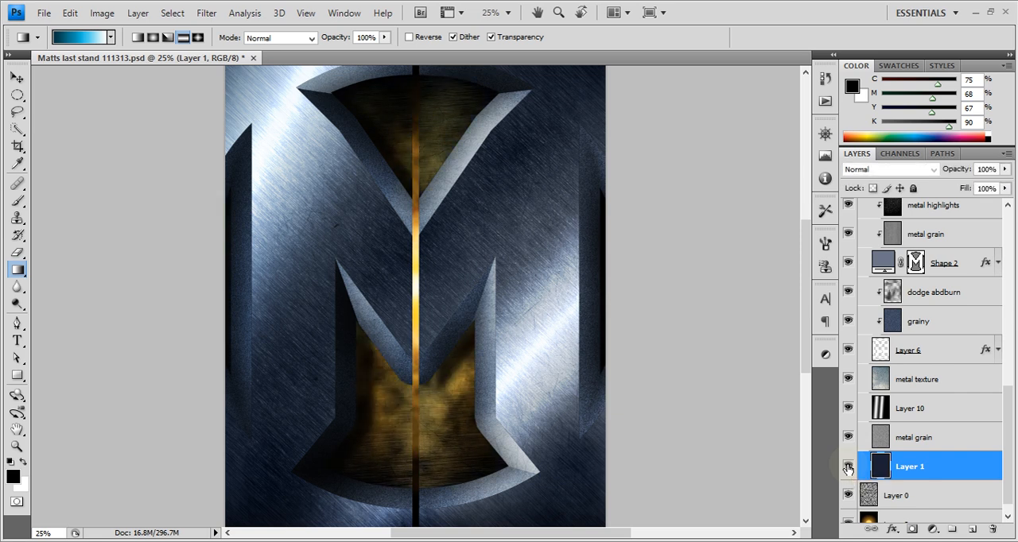
pyautogui.keyDown('alt'); pyautogui.click(848, 468); pyautogui.keyUp('alt')
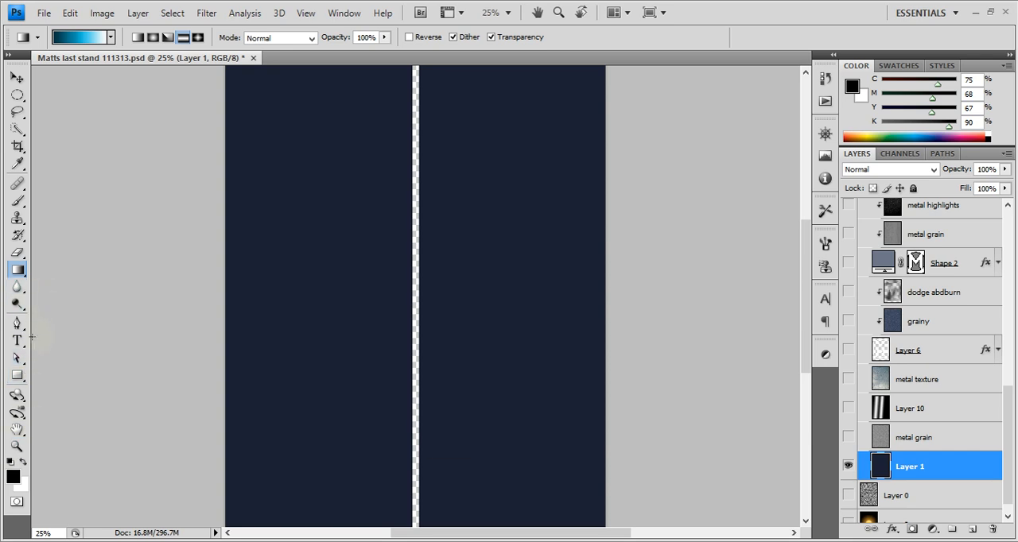
# Sample Layer 1's dark navy (#1b2032) as the foreground colour and review it in the Color Picker without changing it
pyautogui.press('b')
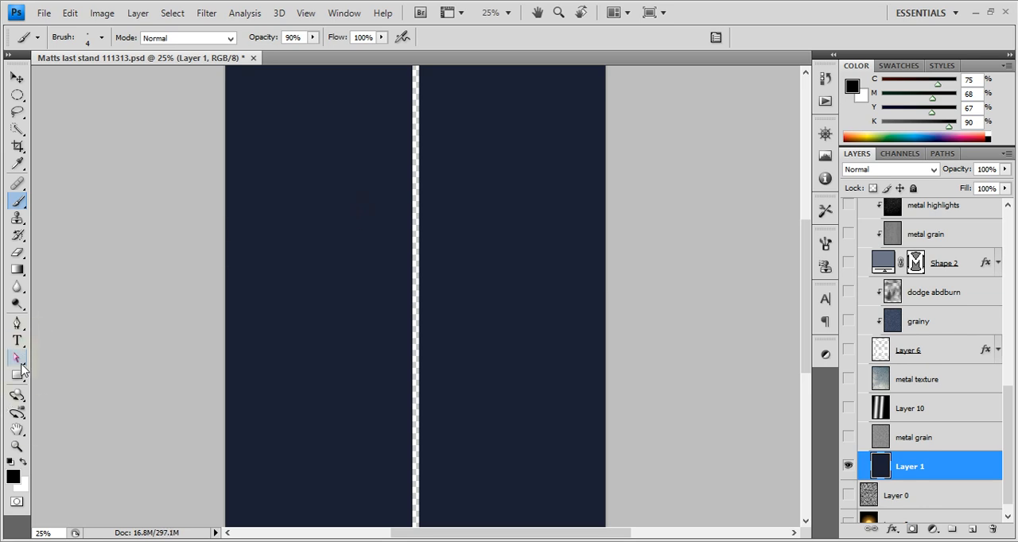
pyautogui.press('g')
pyautogui.press('i')
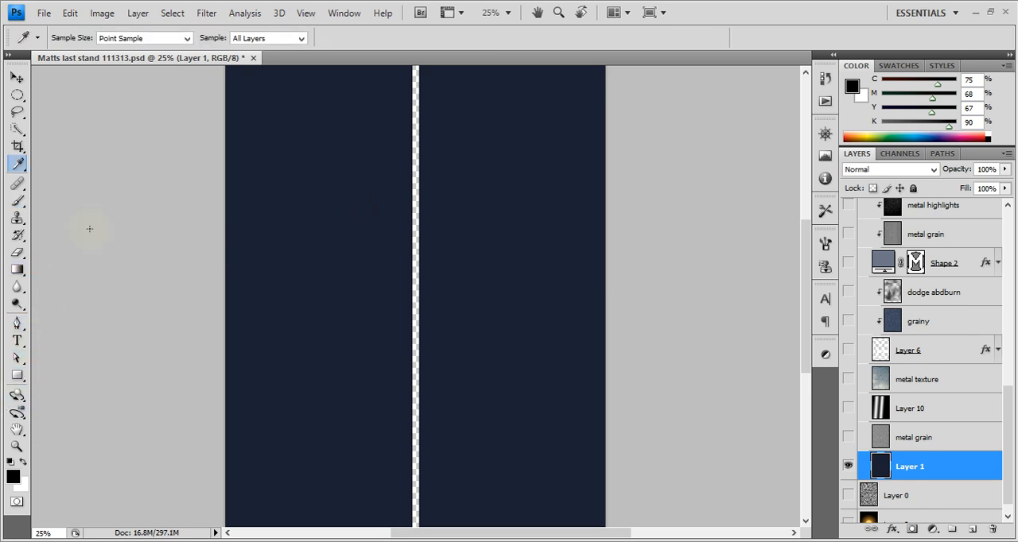
pyautogui.click(346, 244)
pyautogui.click(11, 478)
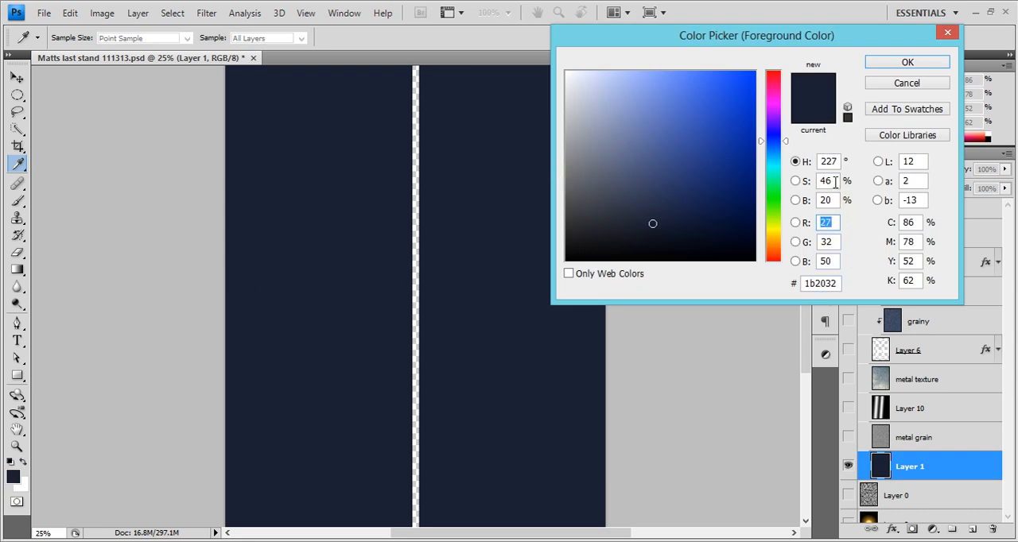
pyautogui.click(916, 82)
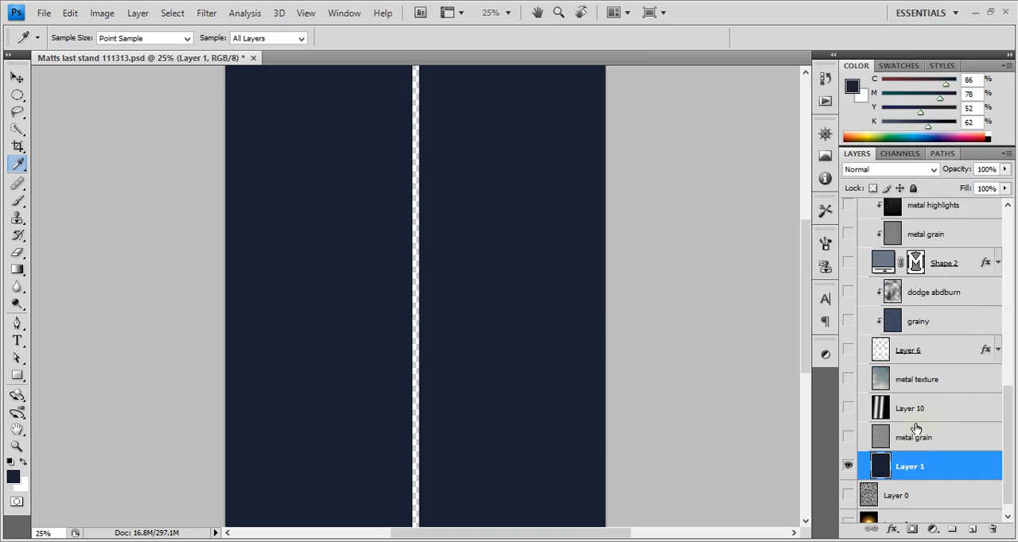
# Toggle the metal texture layer to preview it, and select and show the metal grain layer above Layer 1
pyautogui.click(923, 433)
pyautogui.scroll(1, 920, 423)
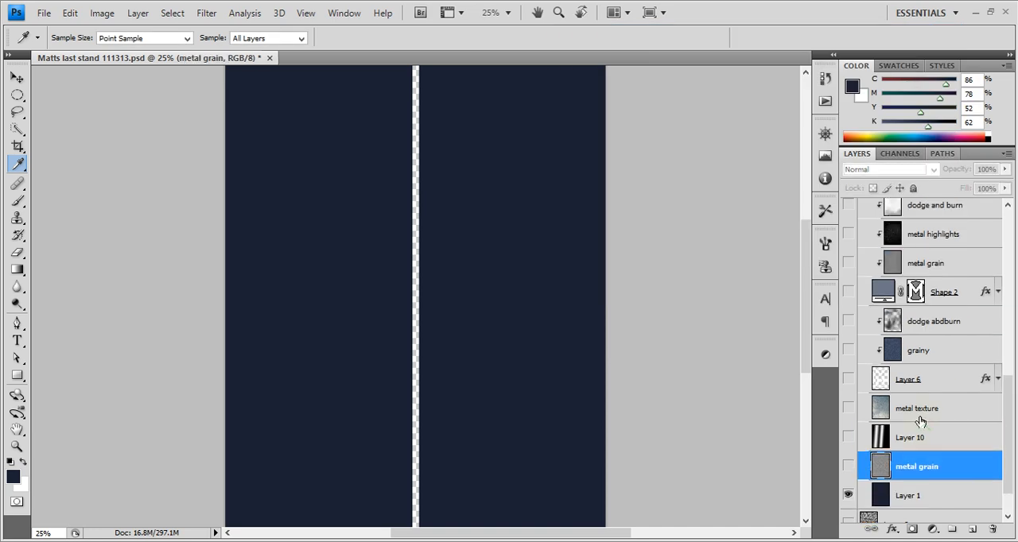
pyautogui.click(921, 419)
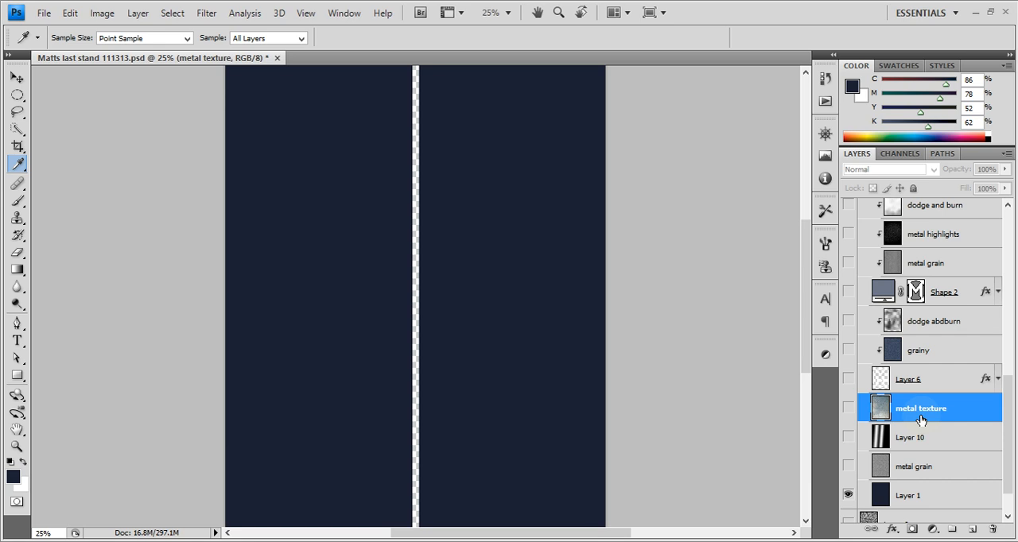
pyautogui.click(848, 415)
pyautogui.click(848, 415)
pyautogui.click(848, 415)
pyautogui.click(848, 415)
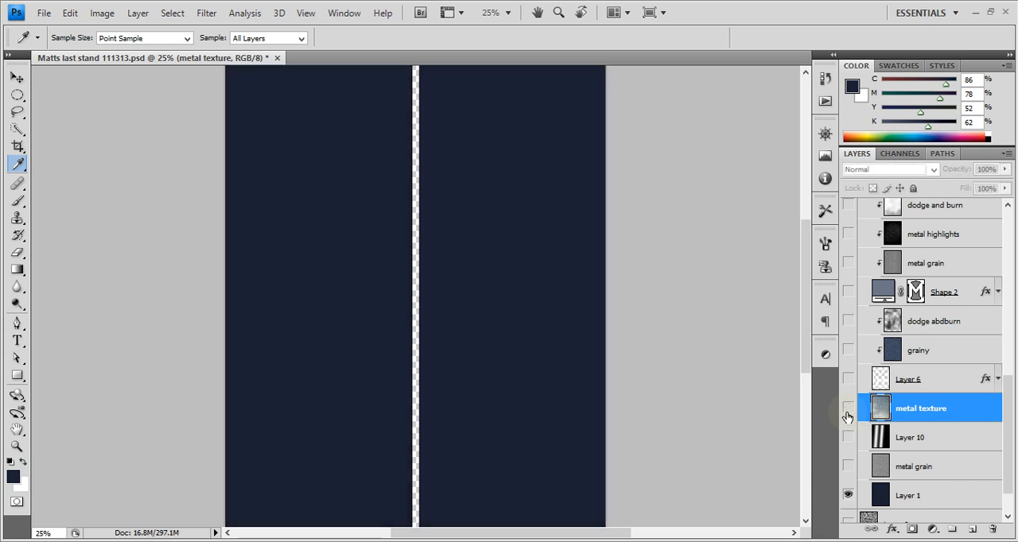
pyautogui.click(977, 469)
pyautogui.click(848, 466)
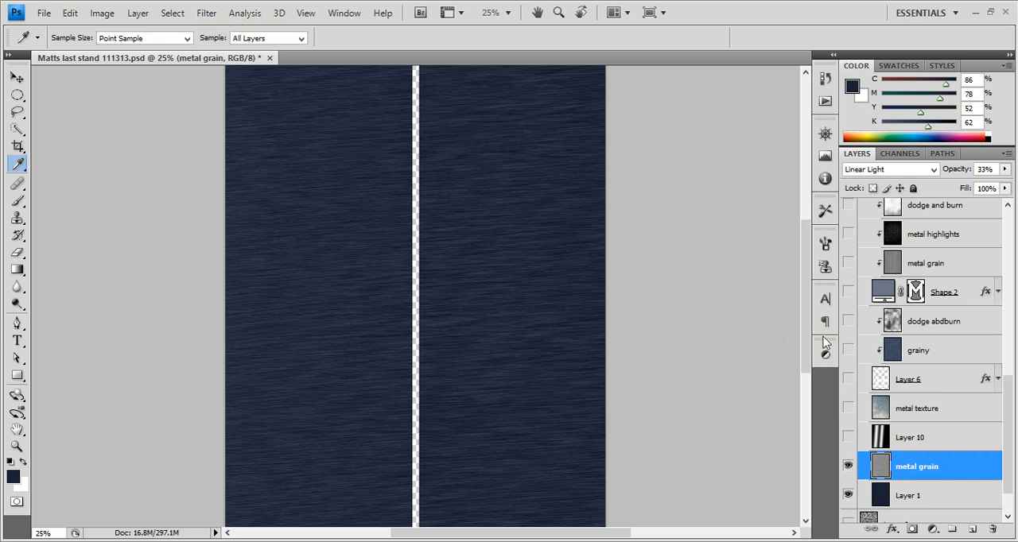
# Add a new layer above metal grain and fill it with the dark navy foreground colour
pyautogui.click(973, 529)
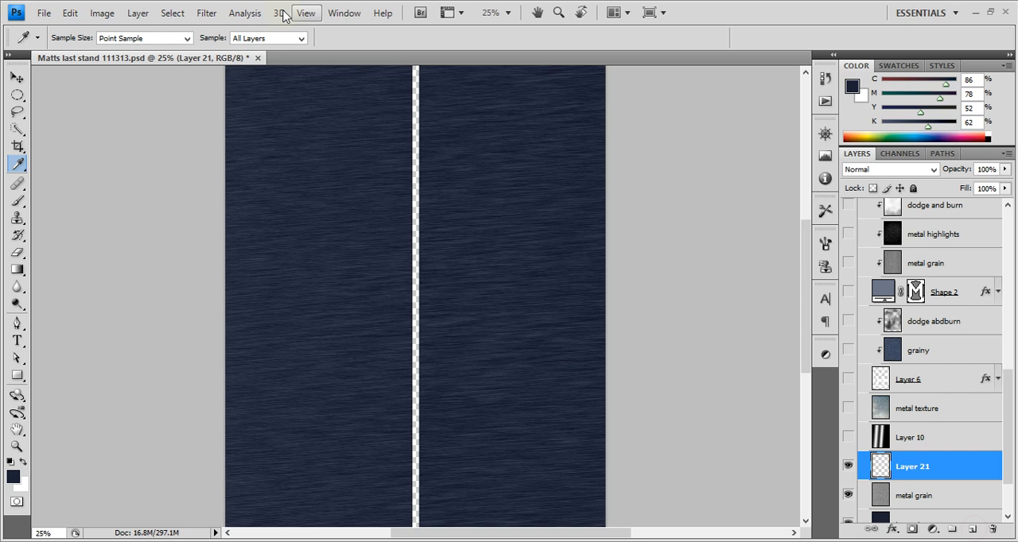
pyautogui.click(209, 14)
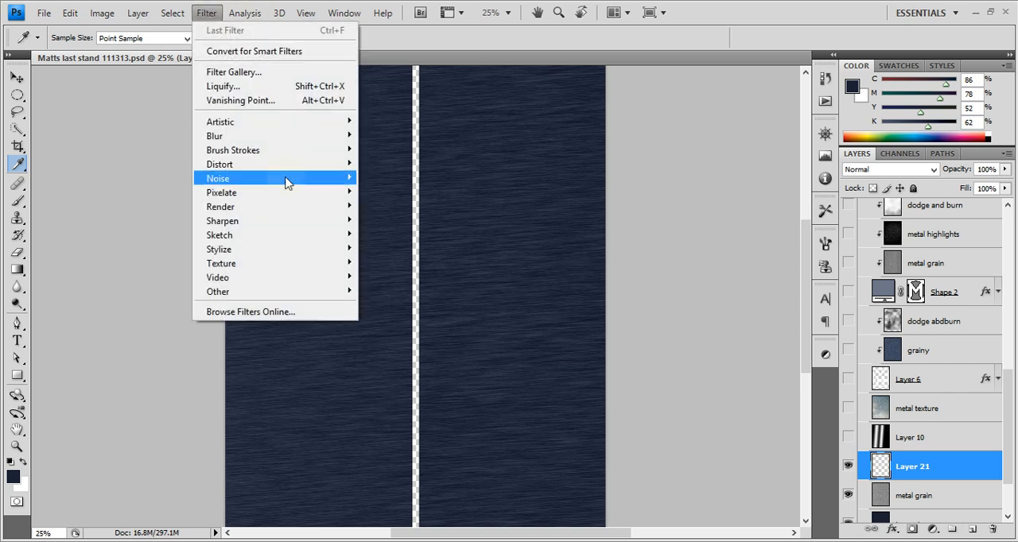
pyautogui.click(695, 38)
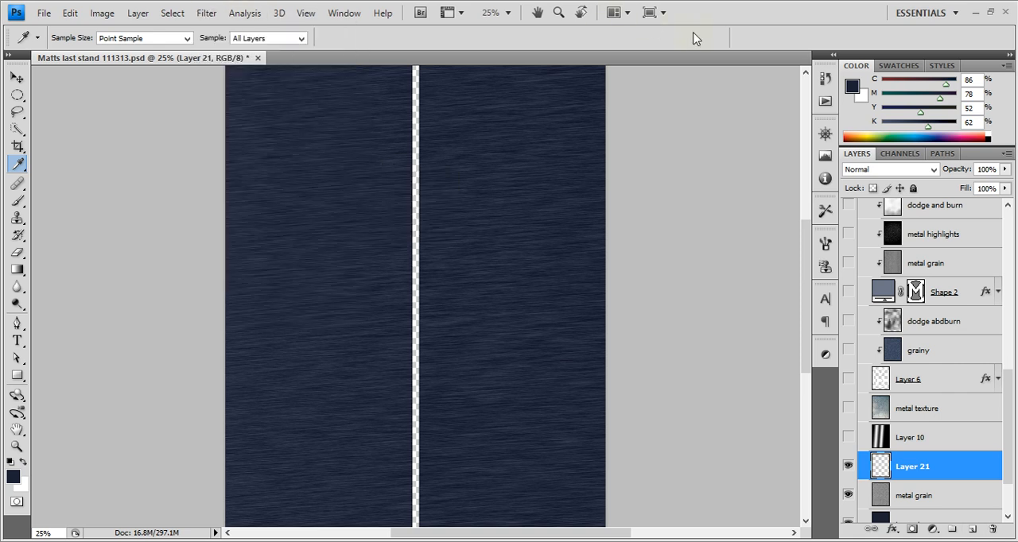
pyautogui.hotkey('alt', 'BackSpace')
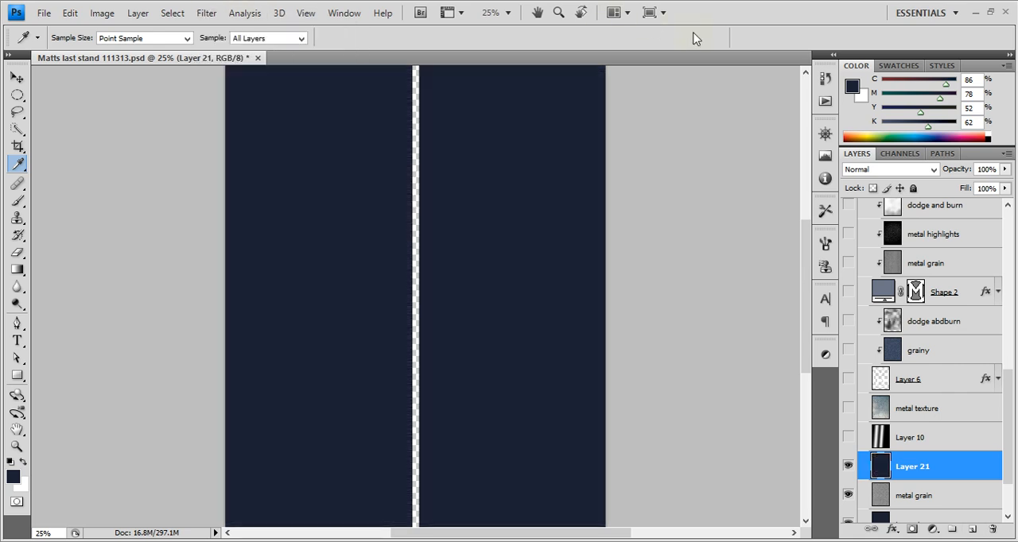
# Apply Add Noise to the filled Layer 21 at 65.97%, Gaussian and Monochromatic
pyautogui.click(202, 16)
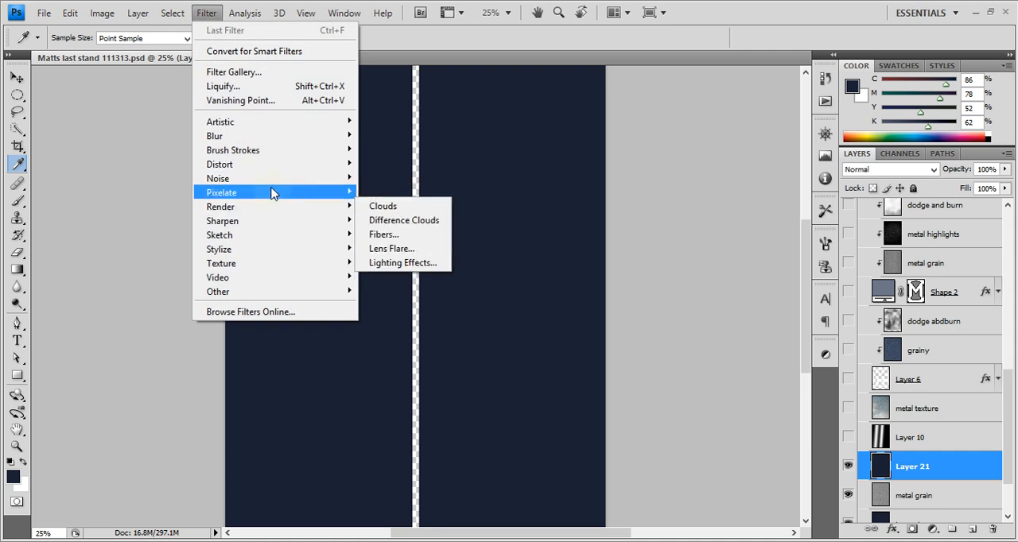
pyautogui.moveTo(272, 185)
pyautogui.click(392, 178)
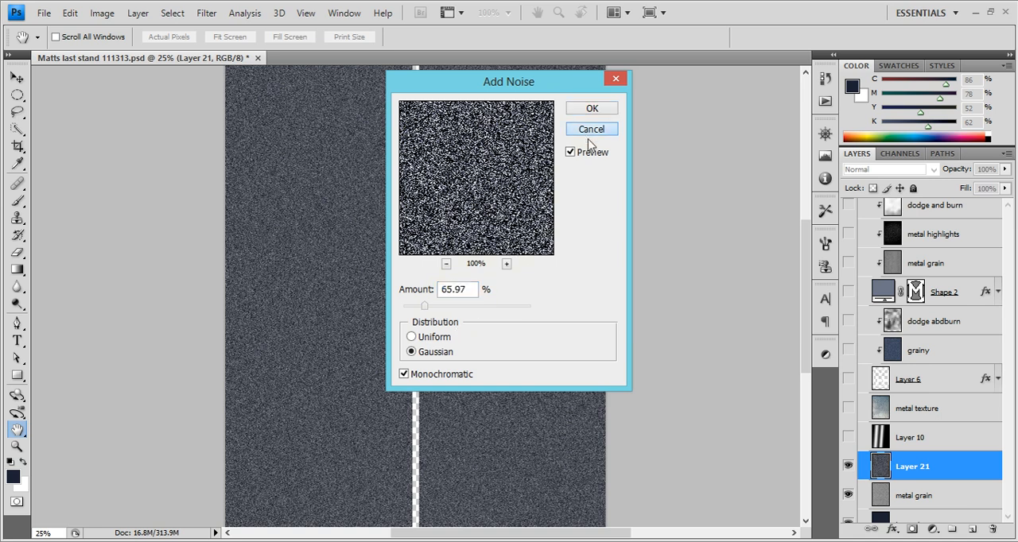
pyautogui.click(596, 108)
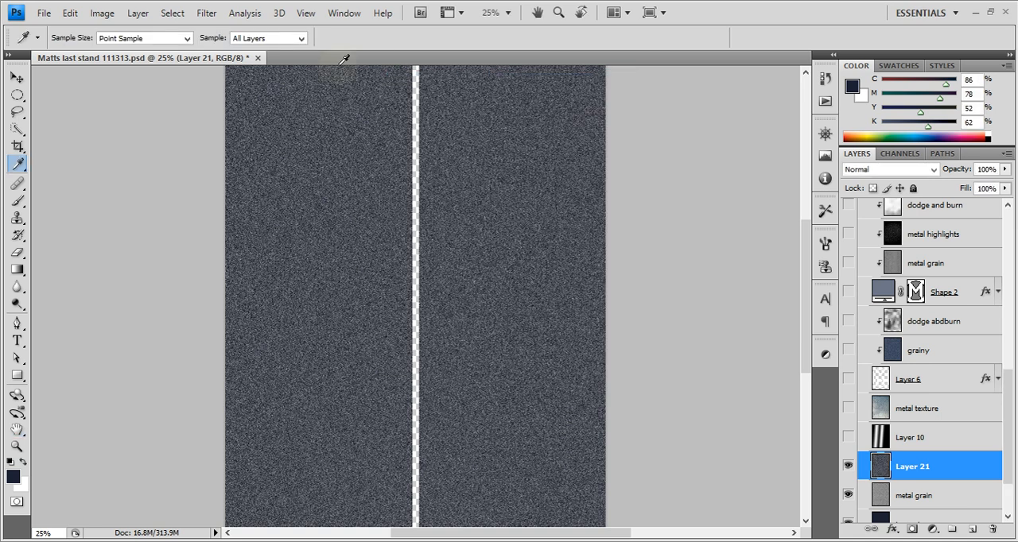
# Apply Motion Blur to the noise on Layer 21 with an angle of -38° and a distance of 139 pixels
pyautogui.click(214, 22)
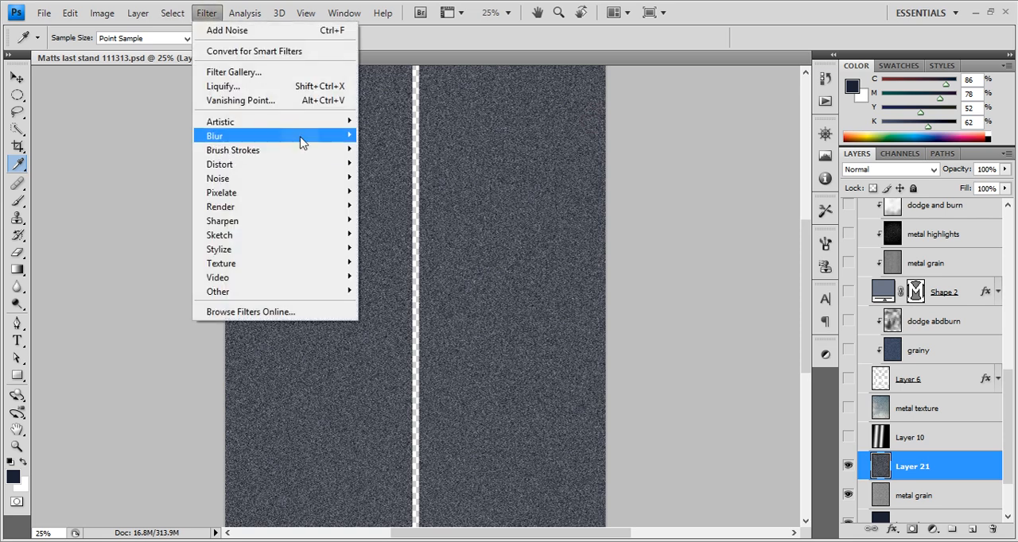
pyautogui.moveTo(301, 136)
pyautogui.click(398, 221)
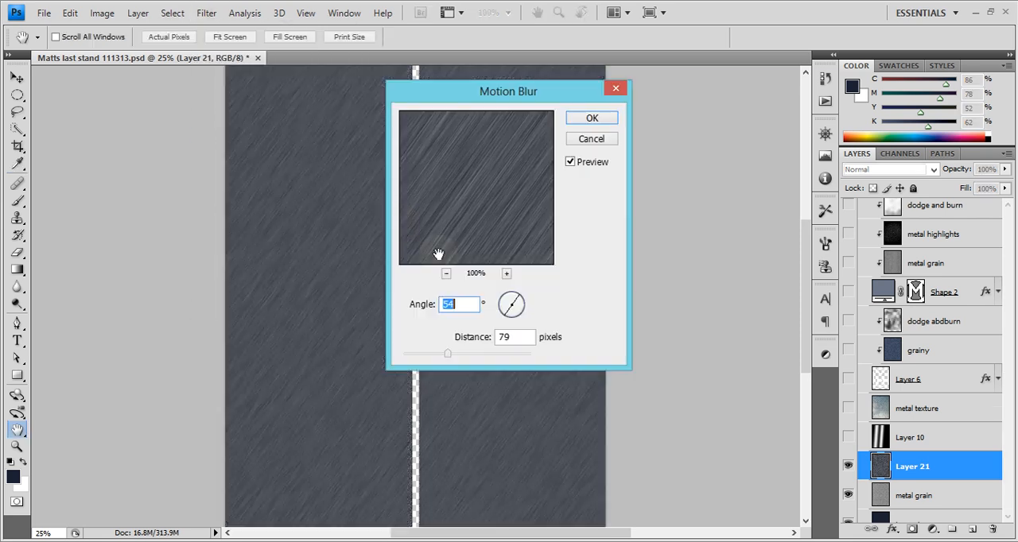
pyautogui.moveTo(479, 94); pyautogui.dragTo(703, 88)
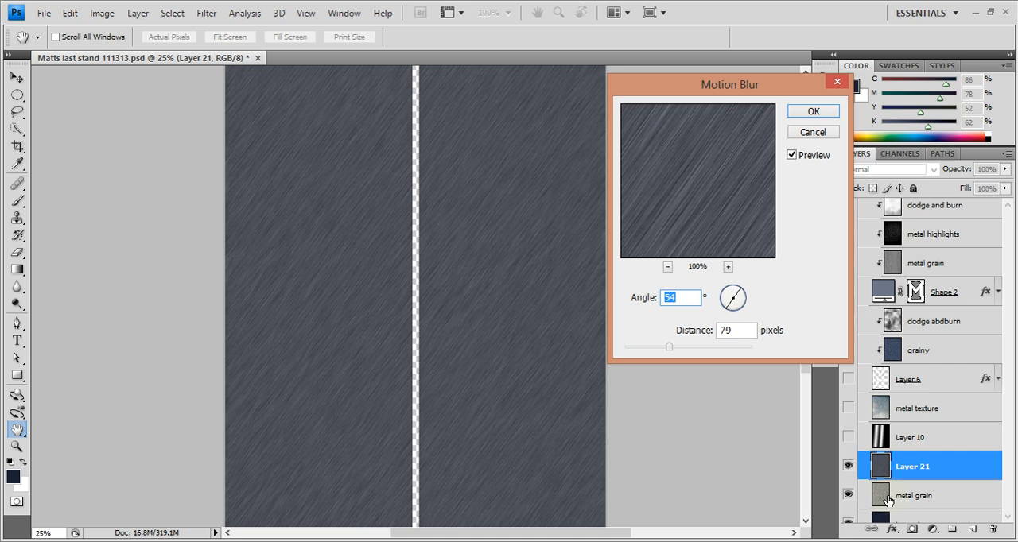
pyautogui.moveTo(750, 299)
pyautogui.mouseDown()
pyautogui.moveTo(743, 290)
pyautogui.moveTo(744, 307)
pyautogui.mouseUp()
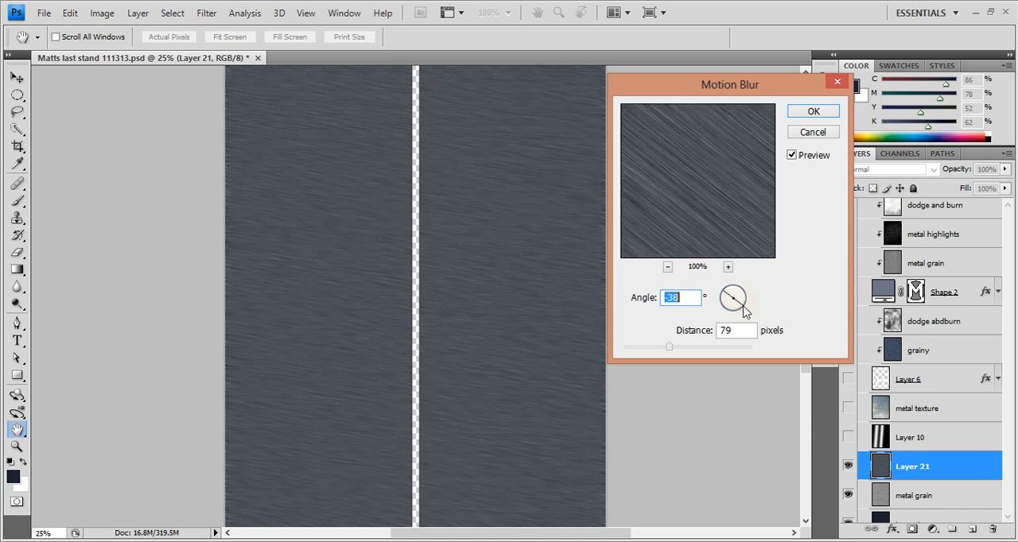
pyautogui.moveTo(668, 347); pyautogui.dragTo(682, 350)
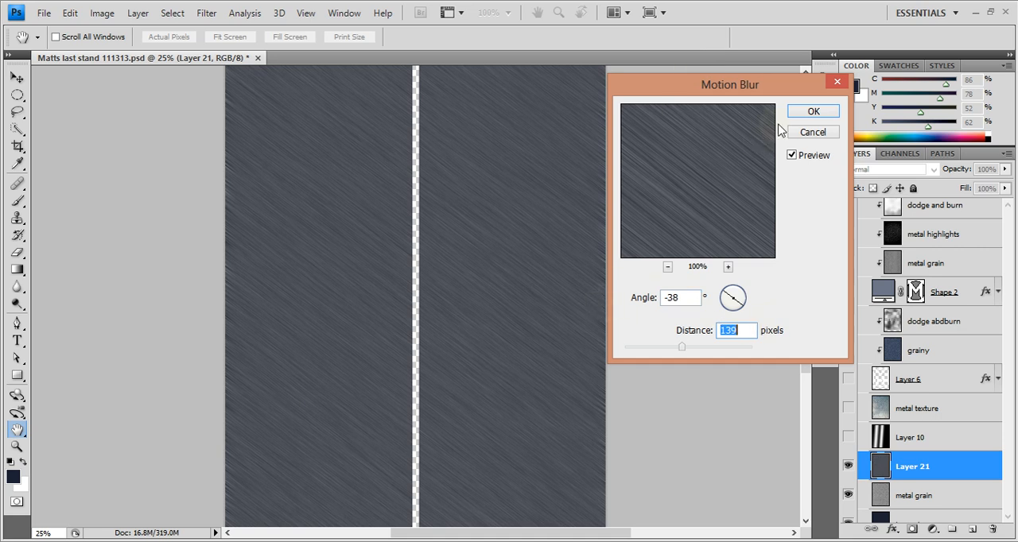
pyautogui.click(815, 111)
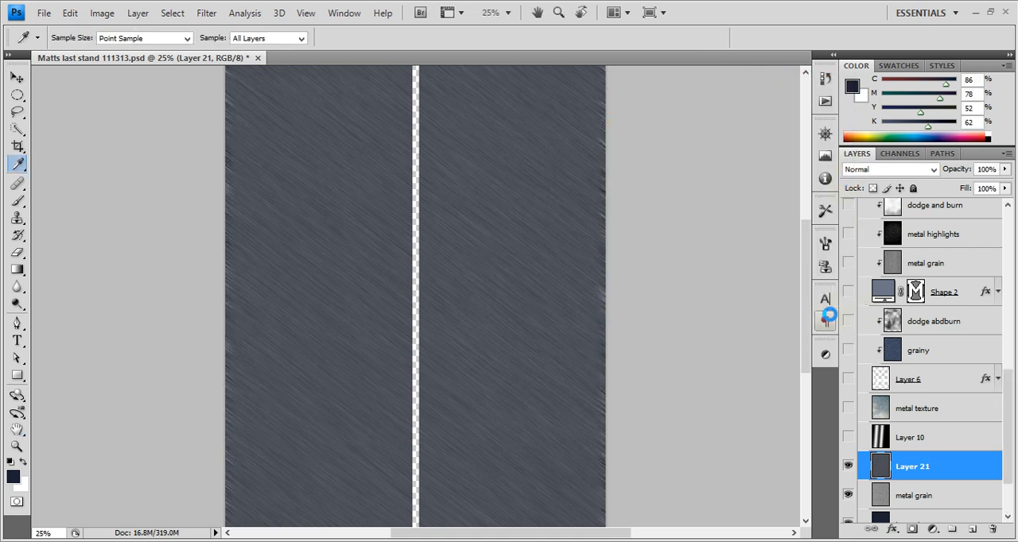
# Raise the contrast of the blurred grain on Layer 21 with Levels, using input black 45 and input white 115
pyautogui.hotkey('ctrl', 'l')
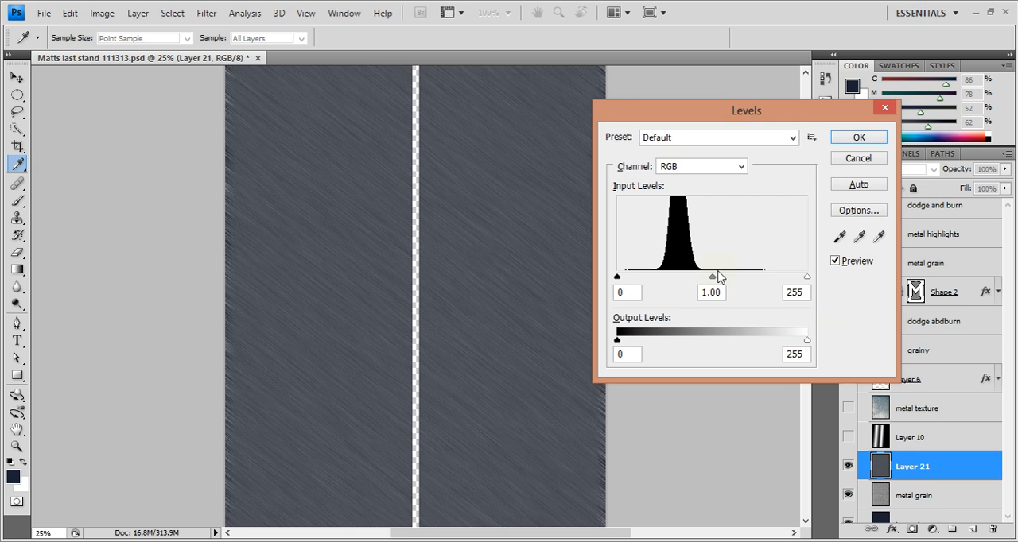
pyautogui.moveTo(808, 280); pyautogui.dragTo(703, 278)
pyautogui.moveTo(617, 278); pyautogui.dragTo(651, 278)
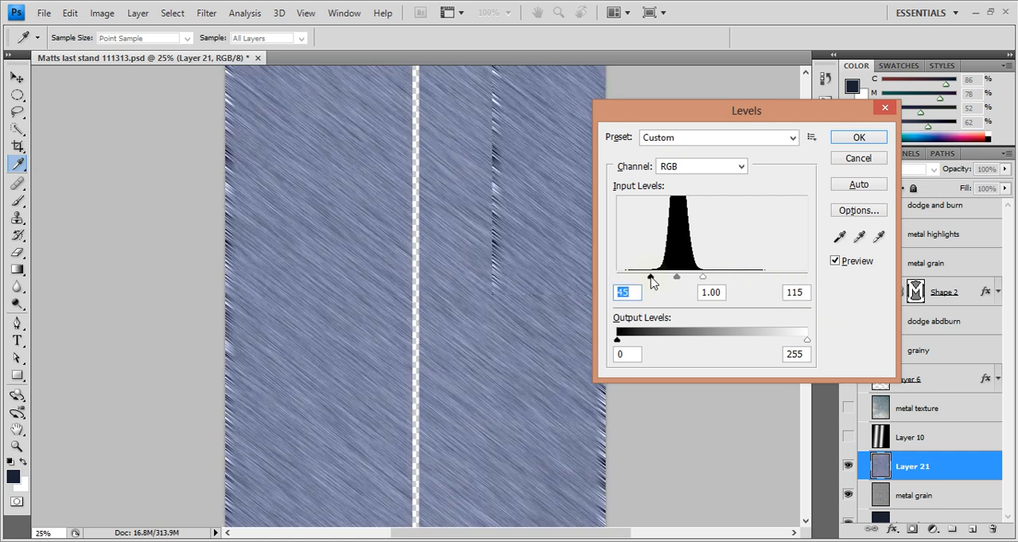
pyautogui.click(853, 137)
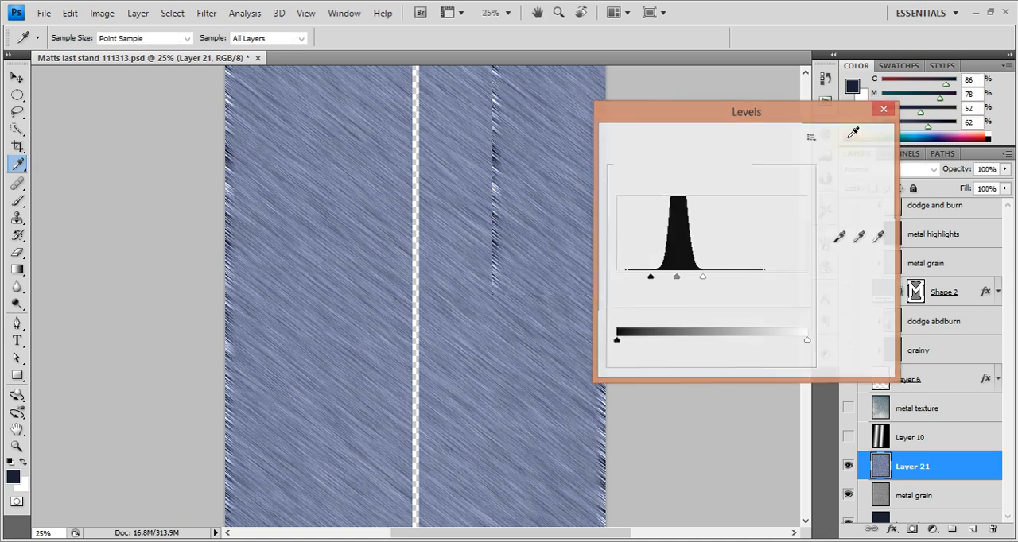
pyautogui.scroll(-4, 538, 257)
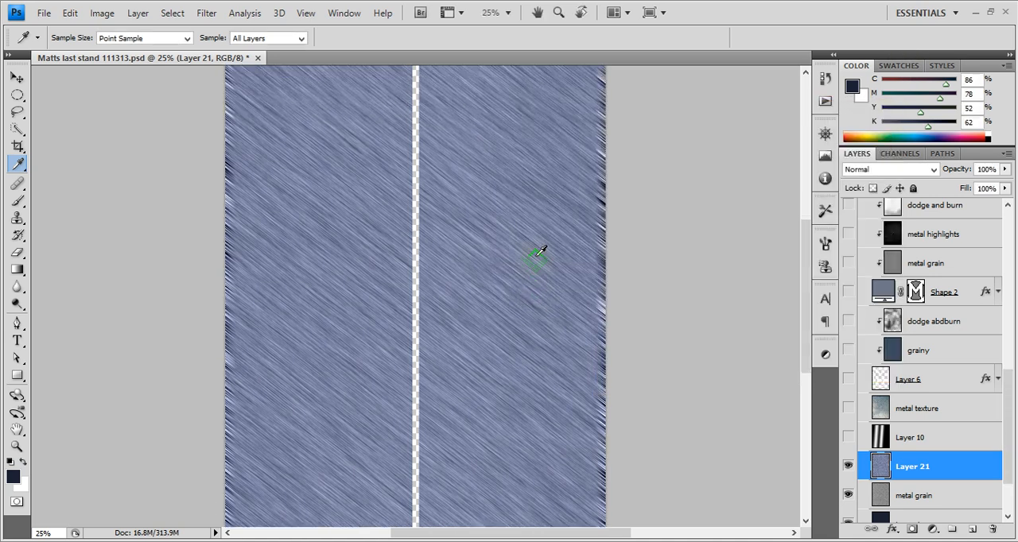
pyautogui.scroll(2, 538, 258)
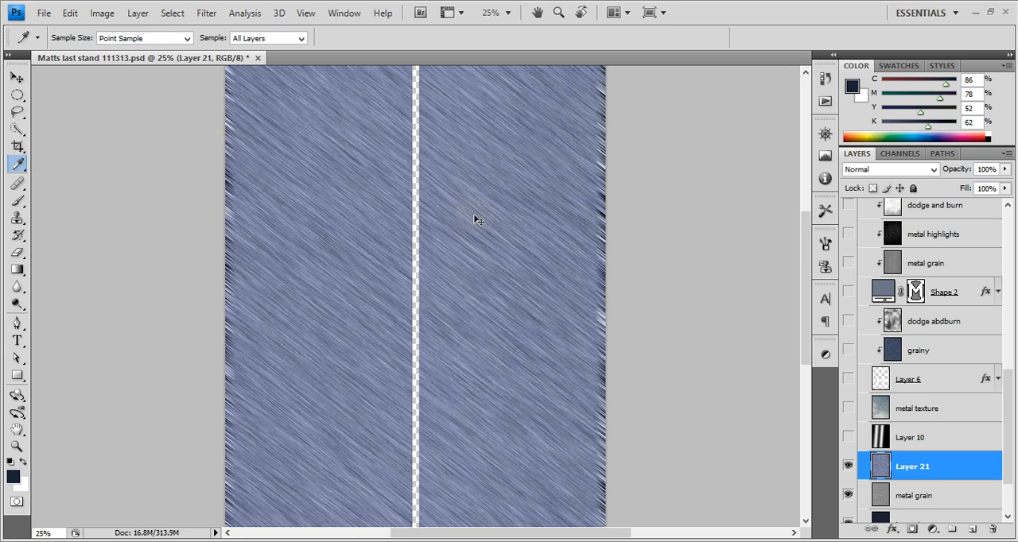
# Widen Layer 21 with Free Transform to push its ragged side edges off the canvas, and delete the layer
pyautogui.hotkey('ctrl', 't')
pyautogui.moveTo(608, 321); pyautogui.dragTo(621, 321)
pyautogui.click(718, 36)
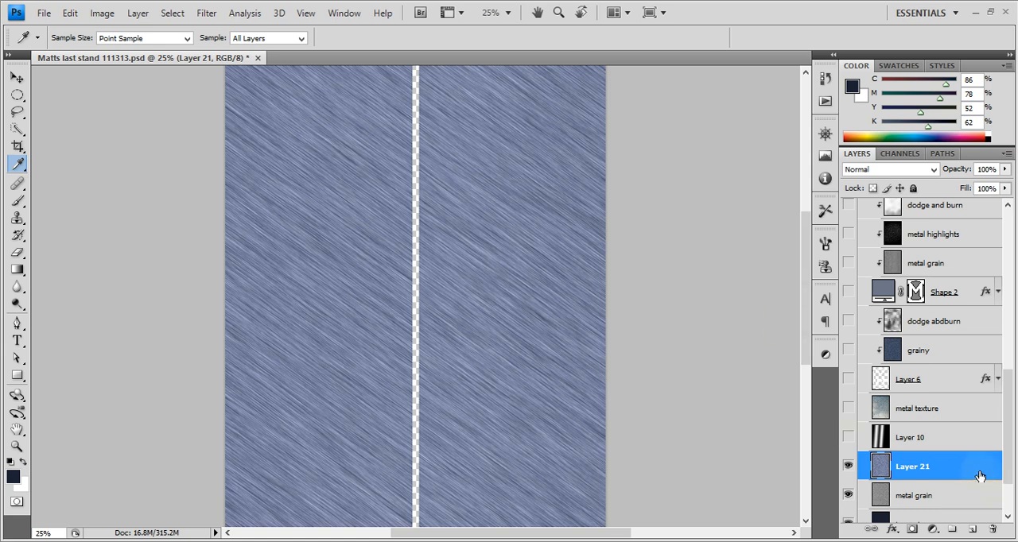
pyautogui.moveTo(979, 479); pyautogui.dragTo(994, 529)
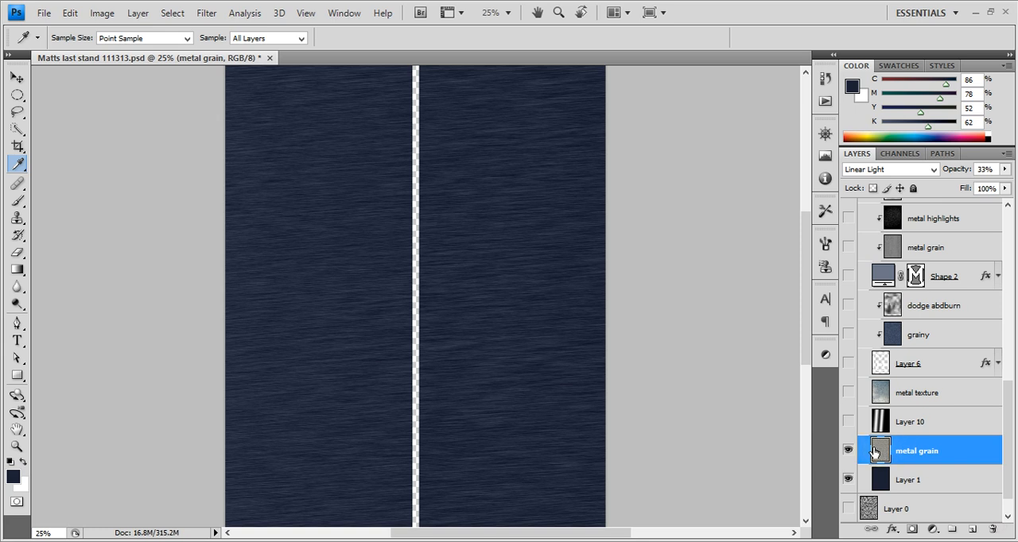
# Check the metal grain layer's blend mode, and compare the metal surface with Layer 10 shown and hidden
pyautogui.click(883, 170)
pyautogui.click(870, 412)
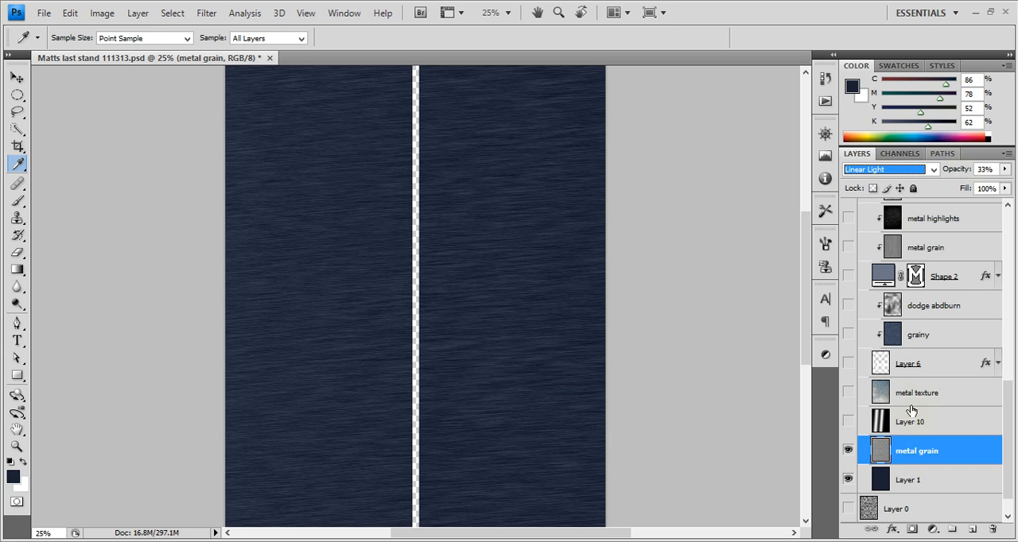
pyautogui.moveTo(1013, 481)
pyautogui.mouseDown()
pyautogui.moveTo(1013, 446)
pyautogui.moveTo(1012, 468)
pyautogui.mouseUp()
pyautogui.click(849, 451)
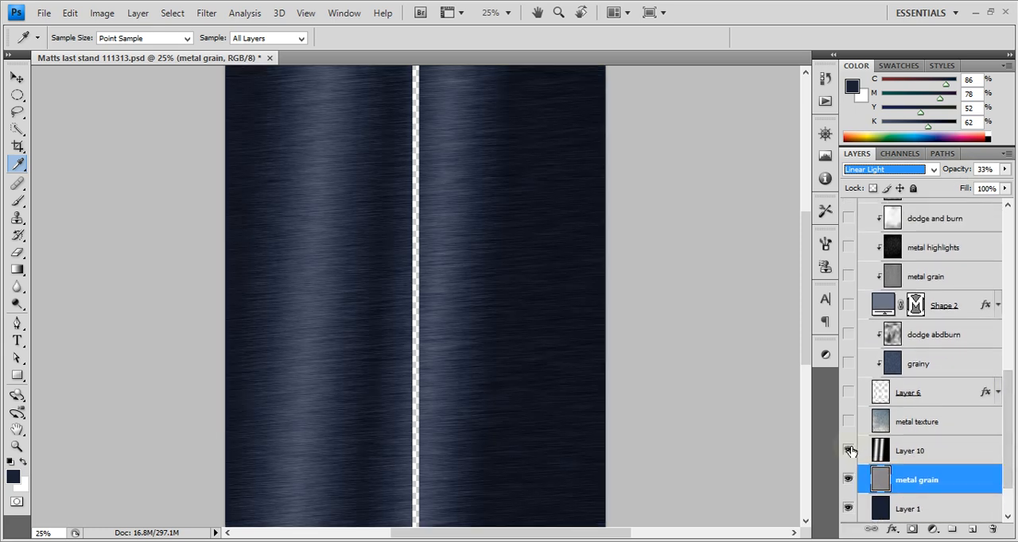
pyautogui.click(849, 451)
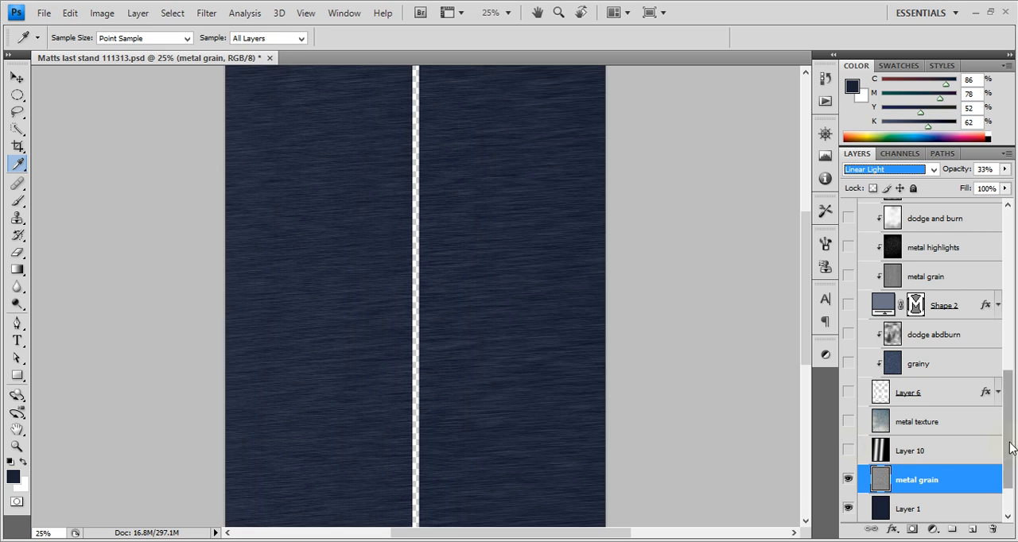
# Show the metal texture layer directly above Layer 10 and check its blend mode, briefly toggling Layer 6
pyautogui.moveTo(1008, 443); pyautogui.dragTo(1013, 436)
pyautogui.click(848, 453)
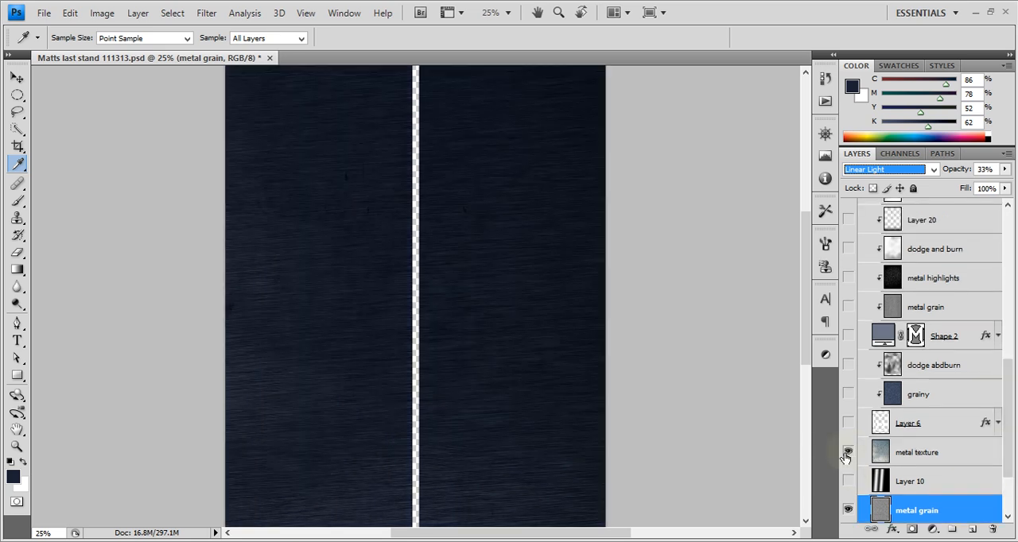
pyautogui.click(925, 464)
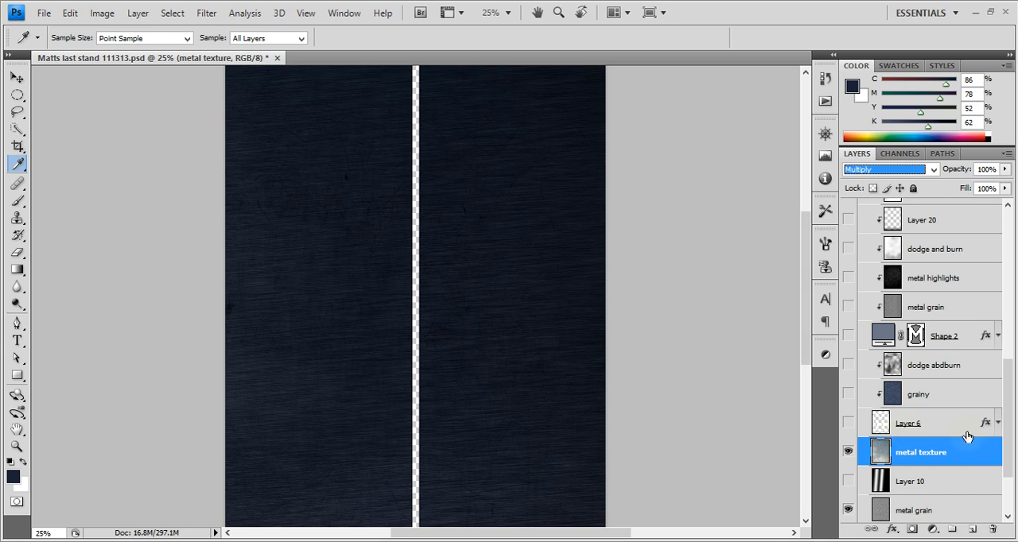
pyautogui.scroll(2, 1014, 433)
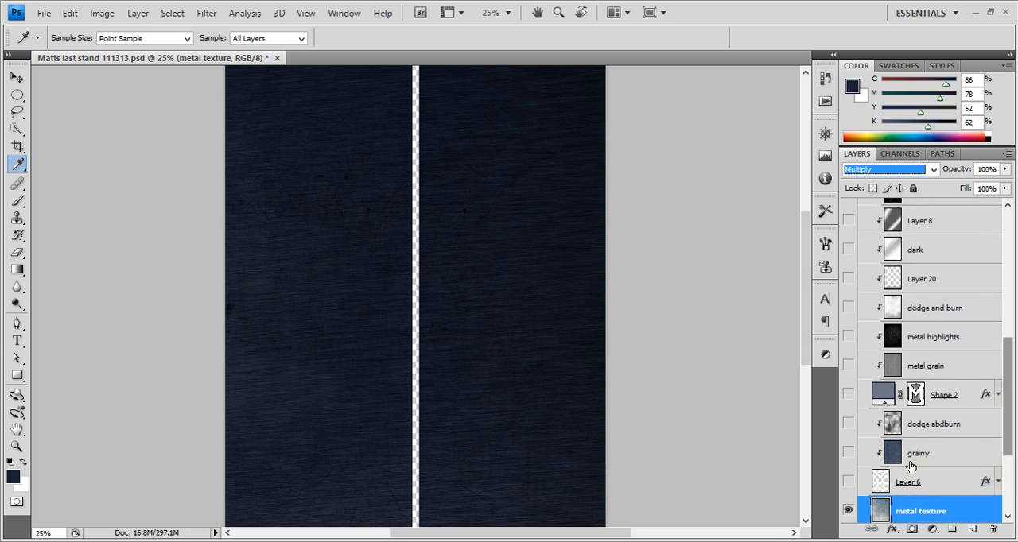
pyautogui.click(848, 482)
pyautogui.click(849, 483)
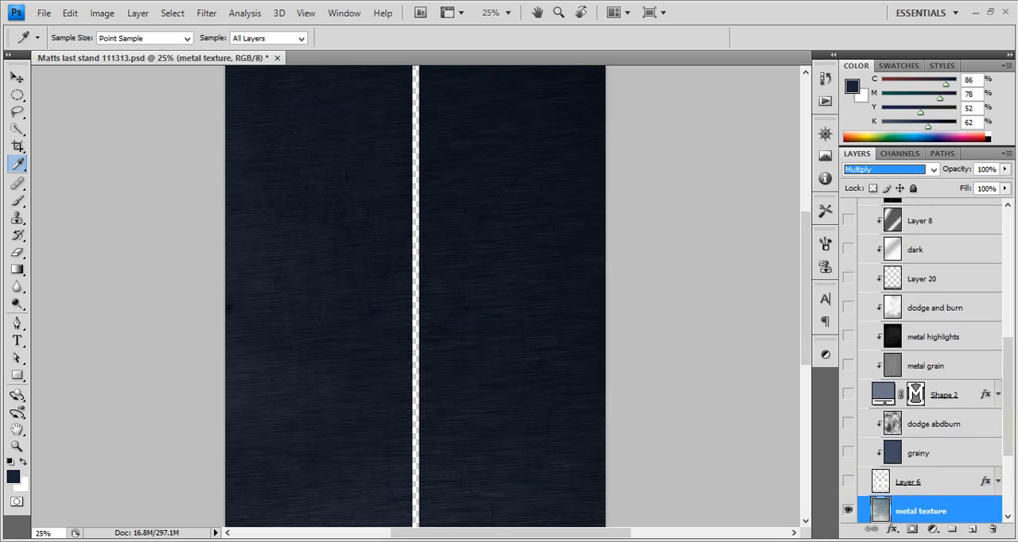
# Show the Shape 2 layer and the metal grain layer clipped to it
pyautogui.moveTo(1012, 414)
pyautogui.mouseDown()
pyautogui.moveTo(1012, 373)
pyautogui.moveTo(1013, 397)
pyautogui.mouseUp()
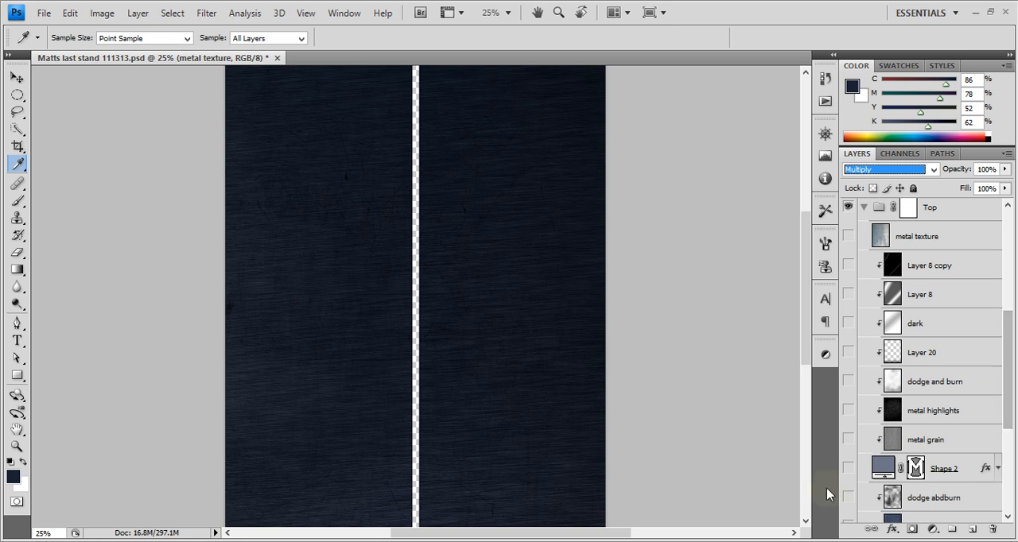
pyautogui.click(848, 469)
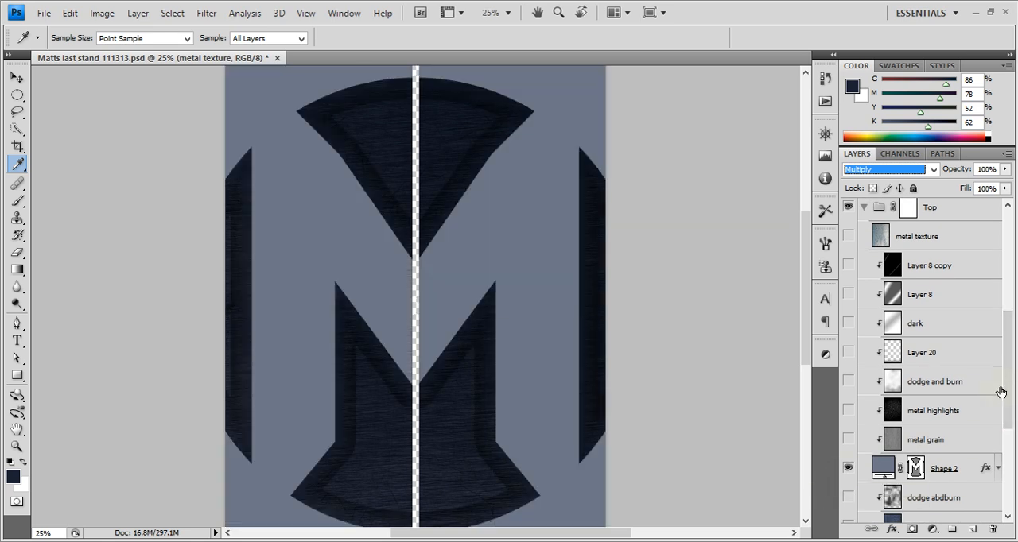
pyautogui.moveTo(1009, 389); pyautogui.dragTo(1008, 379)
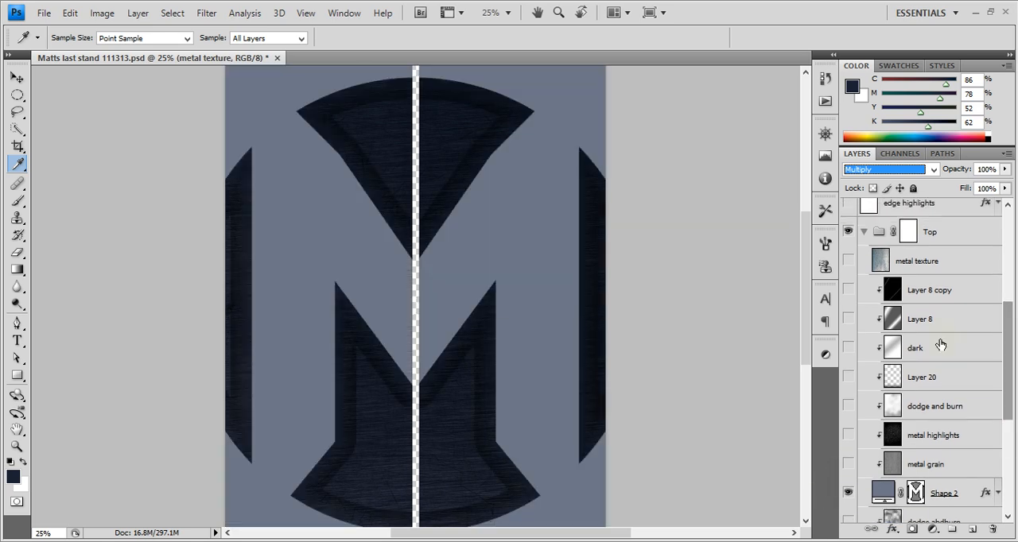
pyautogui.click(848, 466)
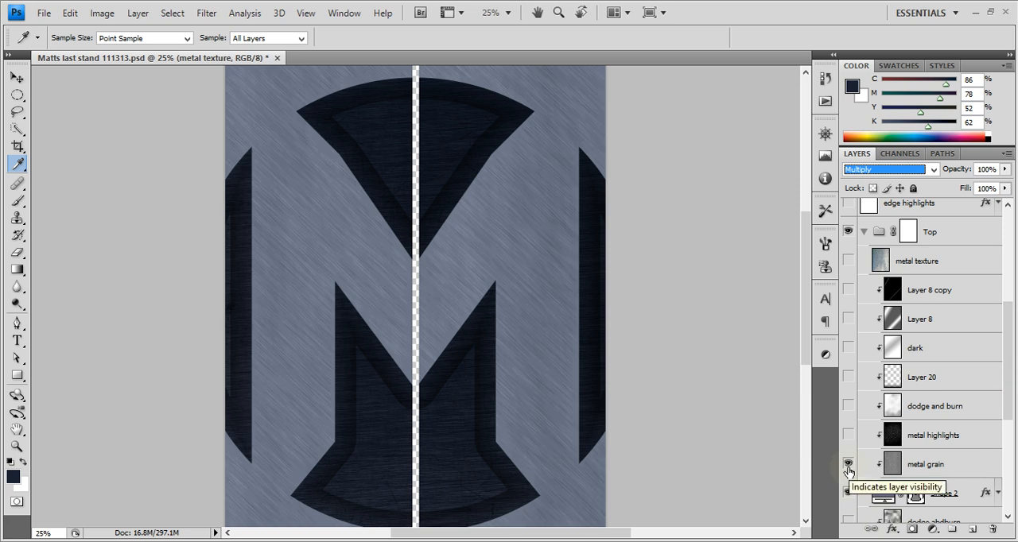
# Show the uppermost metal texture layer in the Top group and check its blend mode and opacity
pyautogui.scroll(-3, 872, 418)
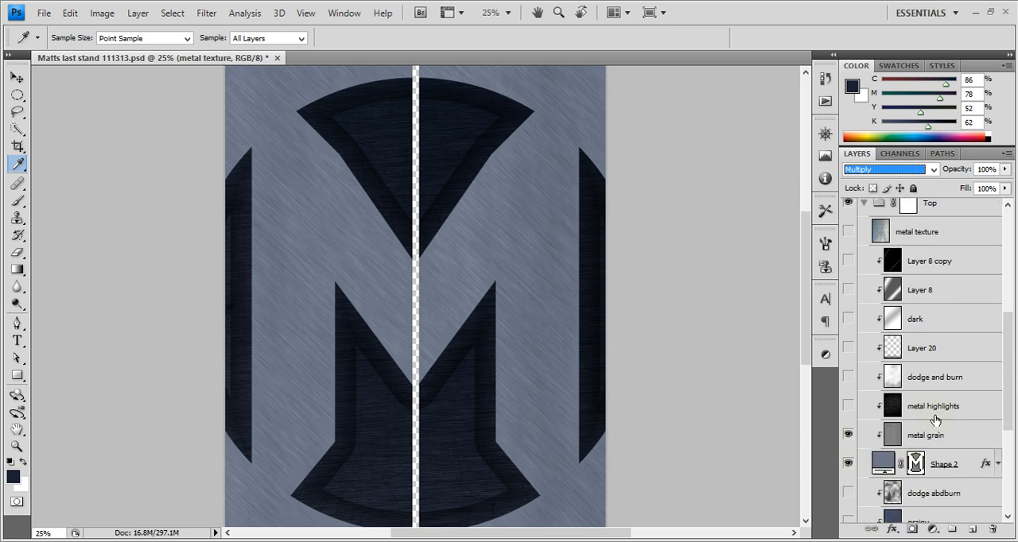
pyautogui.scroll(2, 935, 420)
pyautogui.click(848, 232)
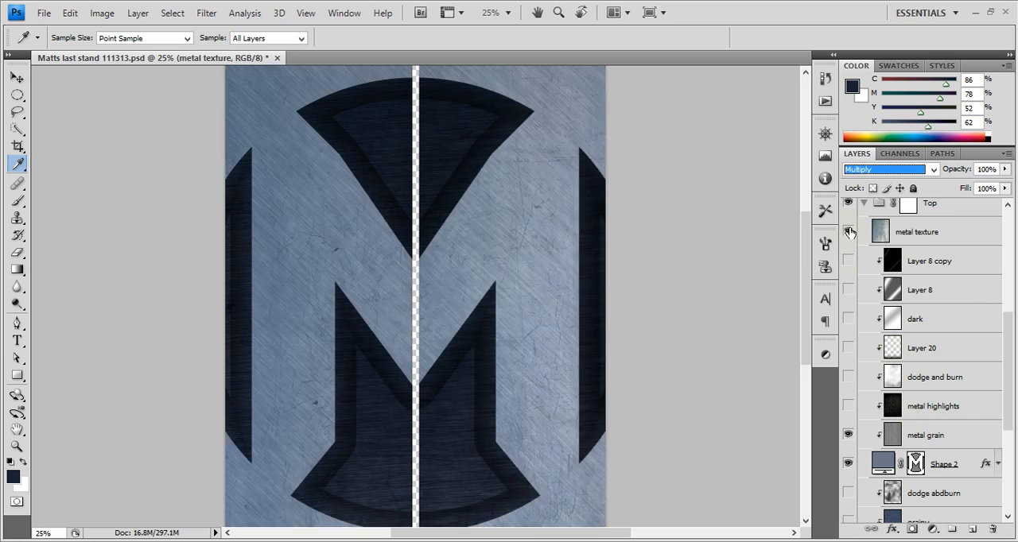
pyautogui.click(891, 236)
pyautogui.scroll(1, 886, 253)
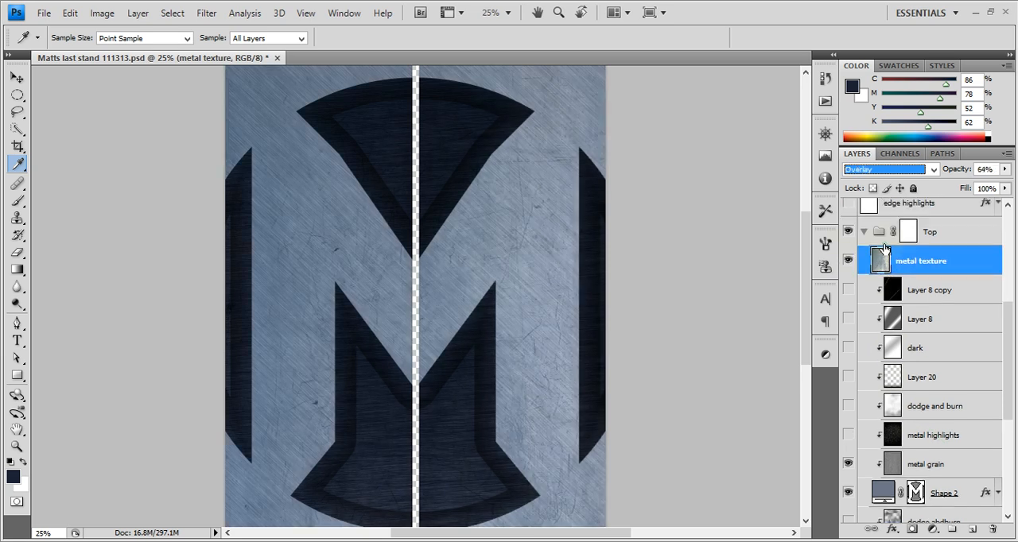
pyautogui.scroll(-2, 886, 262)
pyautogui.scroll(-3, 887, 326)
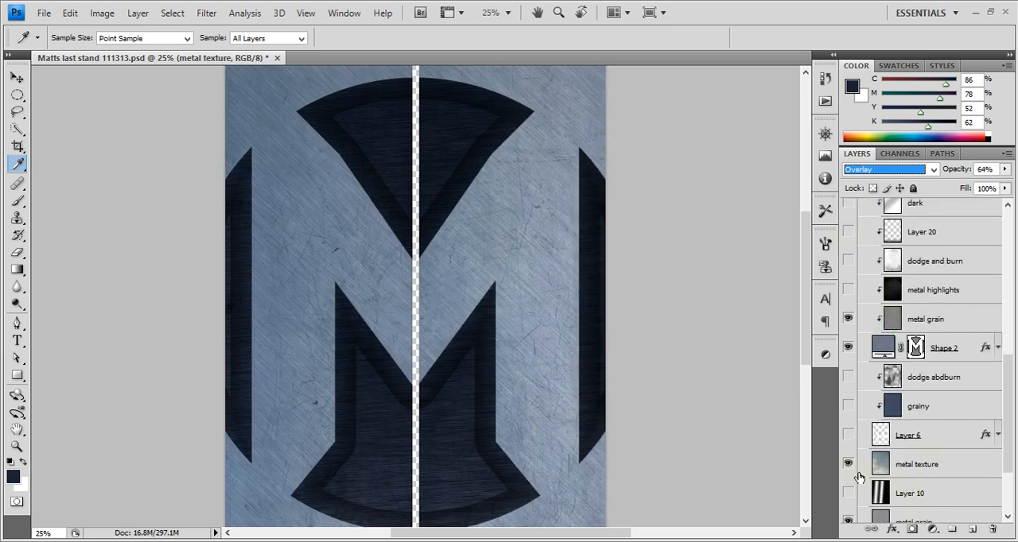
pyautogui.scroll(1, 923, 489)
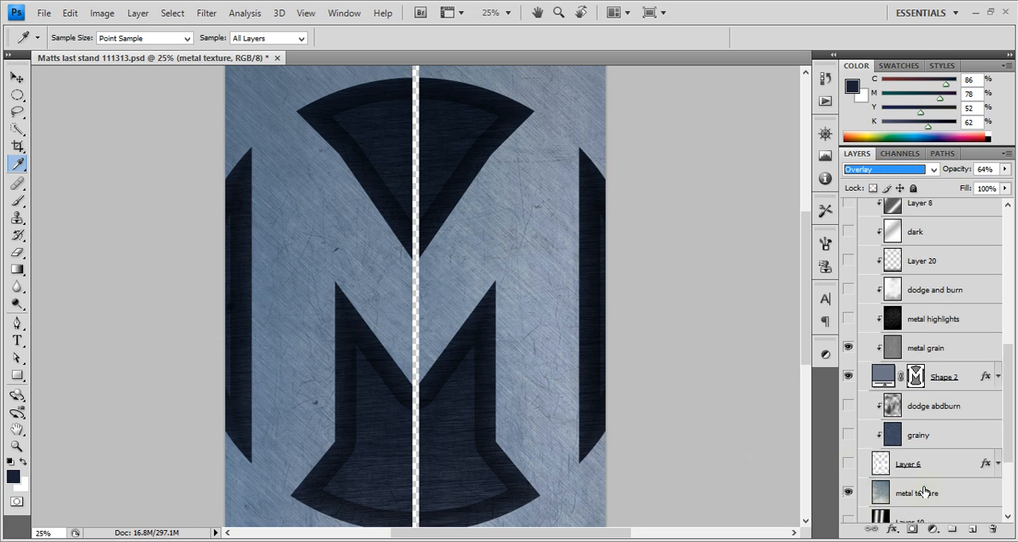
pyautogui.scroll(-2, 917, 459)
pyautogui.scroll(5, 916, 459)
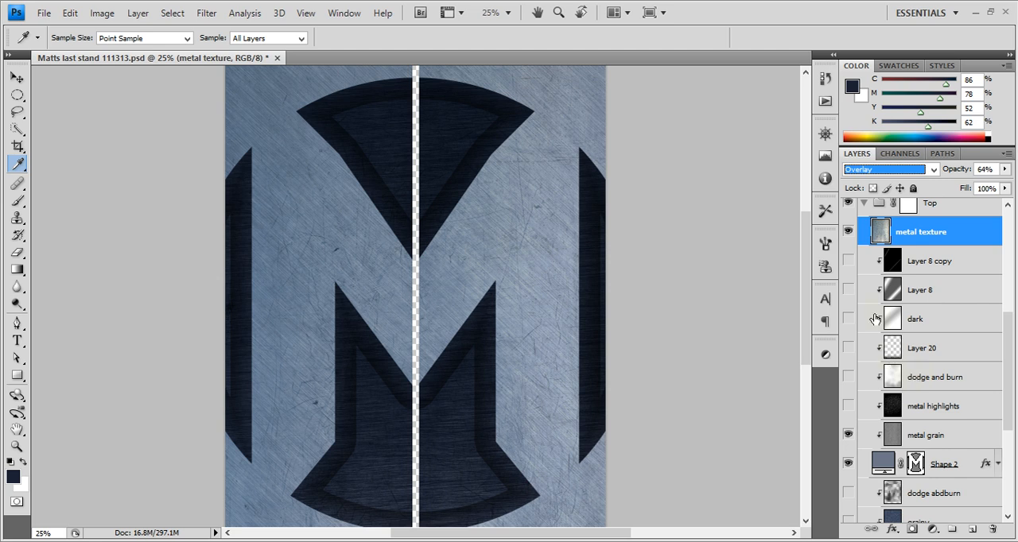
# Check the blend mode of the metal grain clipped to Shape 2, and compare the surface with metal highlights shown and hidden
pyautogui.click(969, 439)
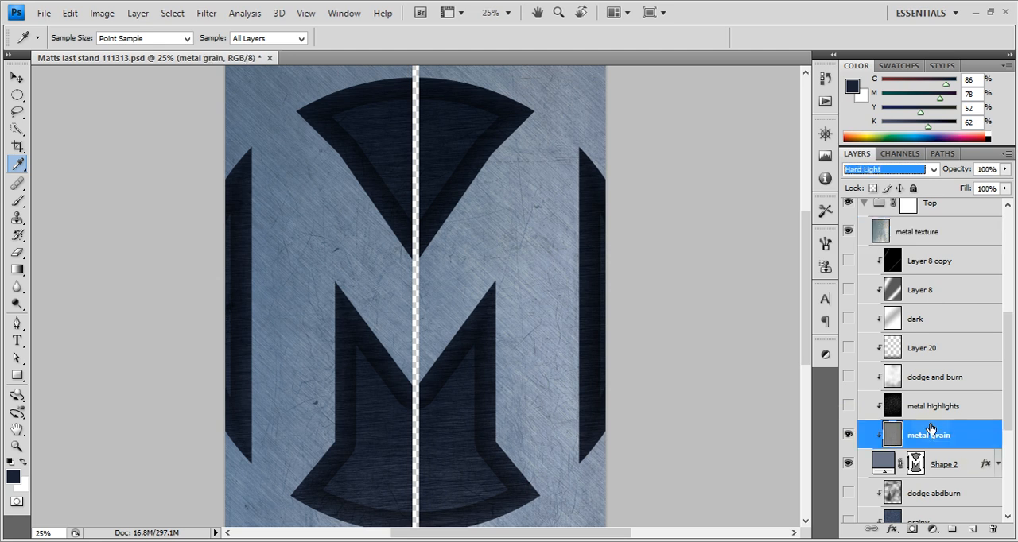
pyautogui.click(848, 407)
pyautogui.click(848, 406)
pyautogui.click(848, 407)
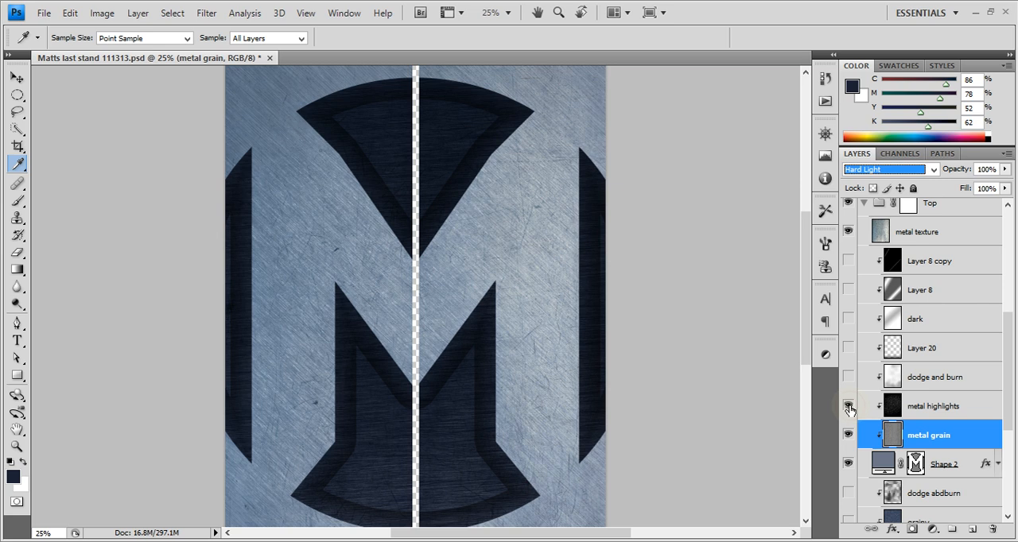
pyautogui.click(848, 407)
pyautogui.click(848, 407)
pyautogui.click(892, 407)
pyautogui.click(900, 436)
pyautogui.click(848, 406)
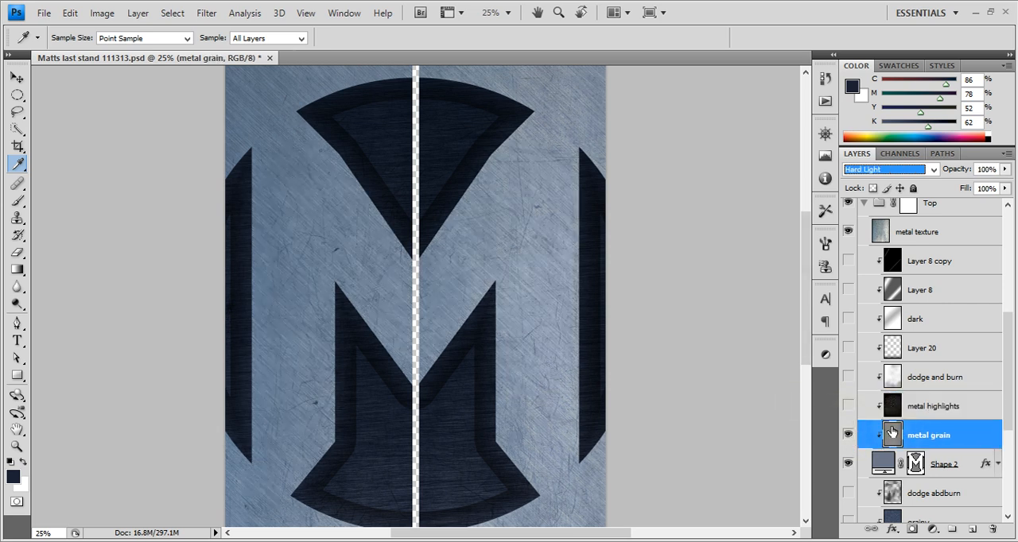
# Examine the metal grain on Shape 2 with all unrelated layers hidden, and bring those layers back
pyautogui.keyDown('alt'); pyautogui.click(849, 436); pyautogui.keyUp('alt')
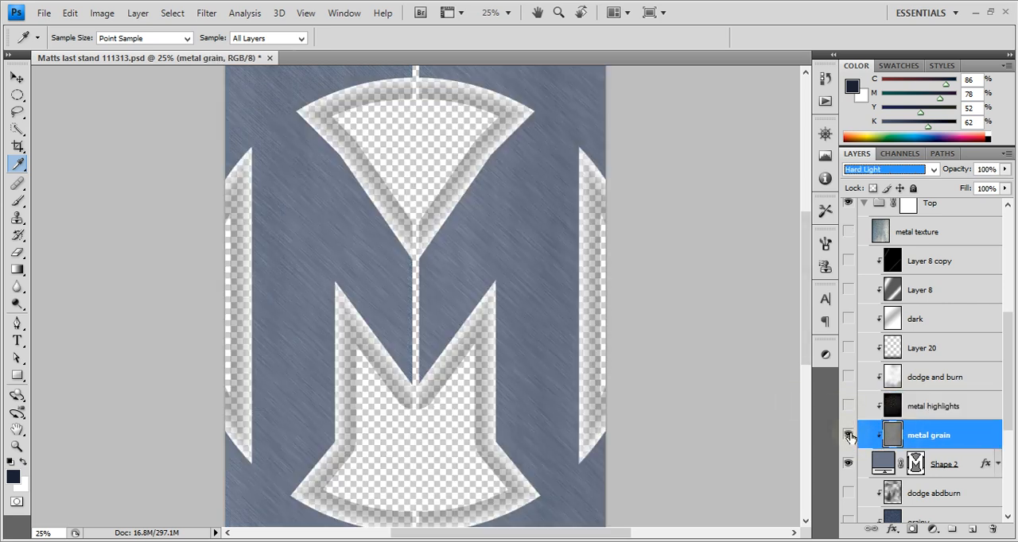
pyautogui.keyDown('alt'); pyautogui.click(850, 436); pyautogui.keyUp('alt')
pyautogui.keyDown('alt'); pyautogui.click(849, 435); pyautogui.keyUp('alt')
pyautogui.keyDown('alt'); pyautogui.click(849, 436); pyautogui.keyUp('alt')
pyautogui.keyDown('alt'); pyautogui.click(849, 435); pyautogui.keyUp('alt')
pyautogui.keyDown('alt'); pyautogui.click(849, 436); pyautogui.keyUp('alt')
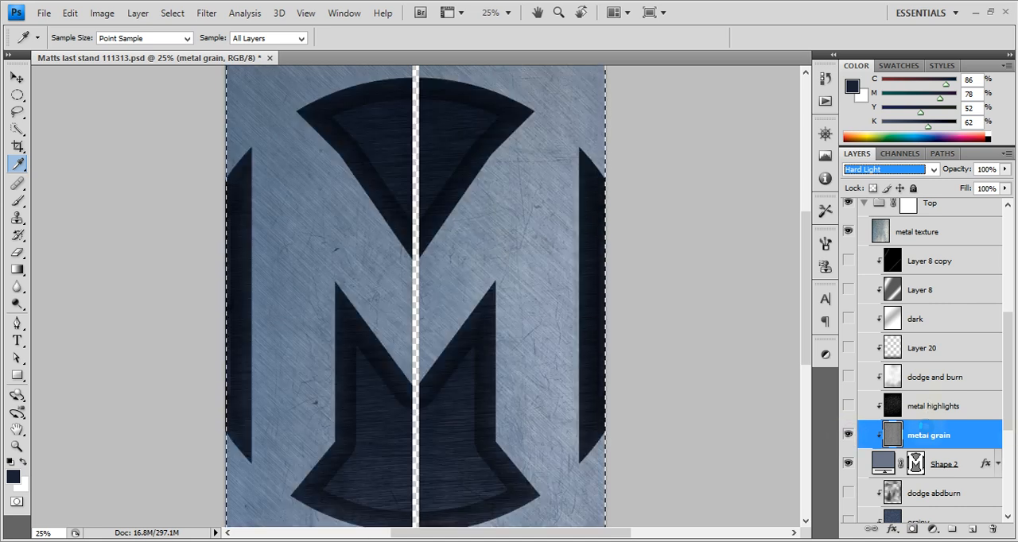
# Inspect the Alpha 1 channel on its own, return to the metal highlights layer and clear the selection
pyautogui.click(900, 154)
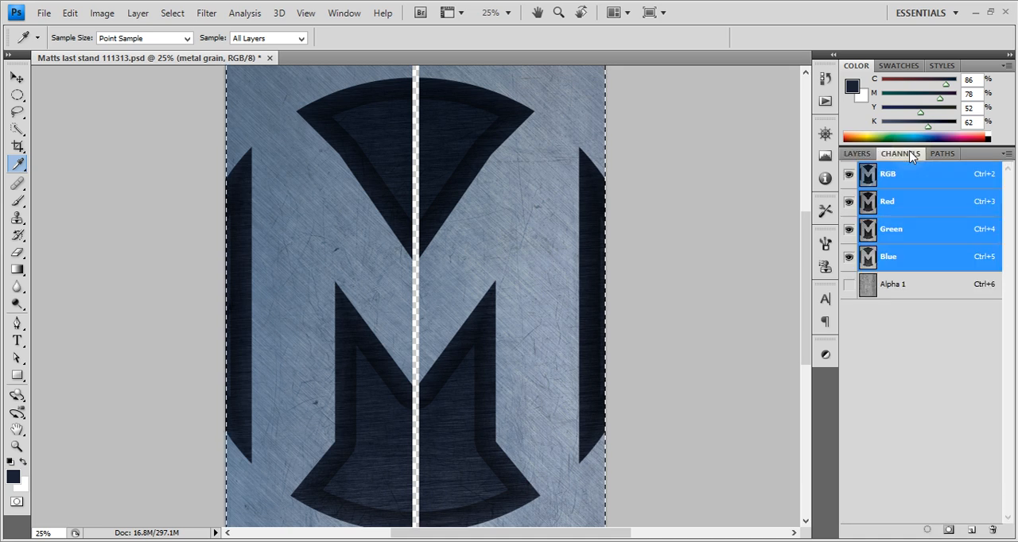
pyautogui.click(925, 295)
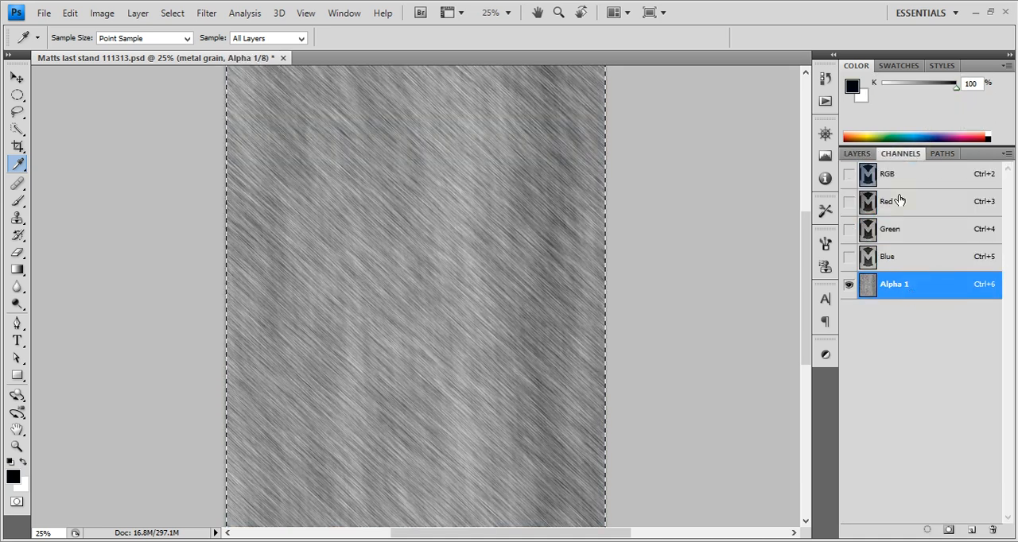
pyautogui.click(857, 153)
pyautogui.click(953, 407)
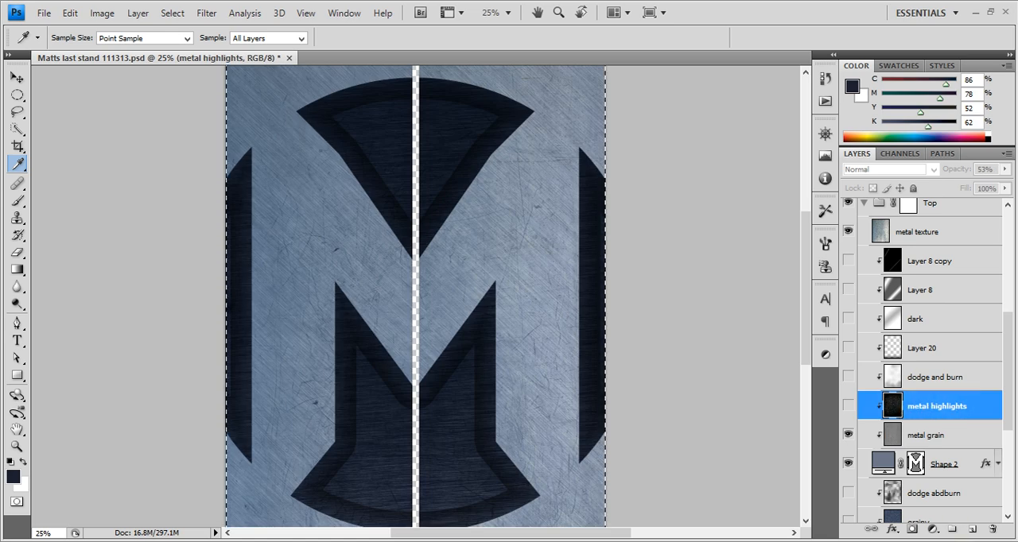
pyautogui.hotkey('ctrl', 'd')
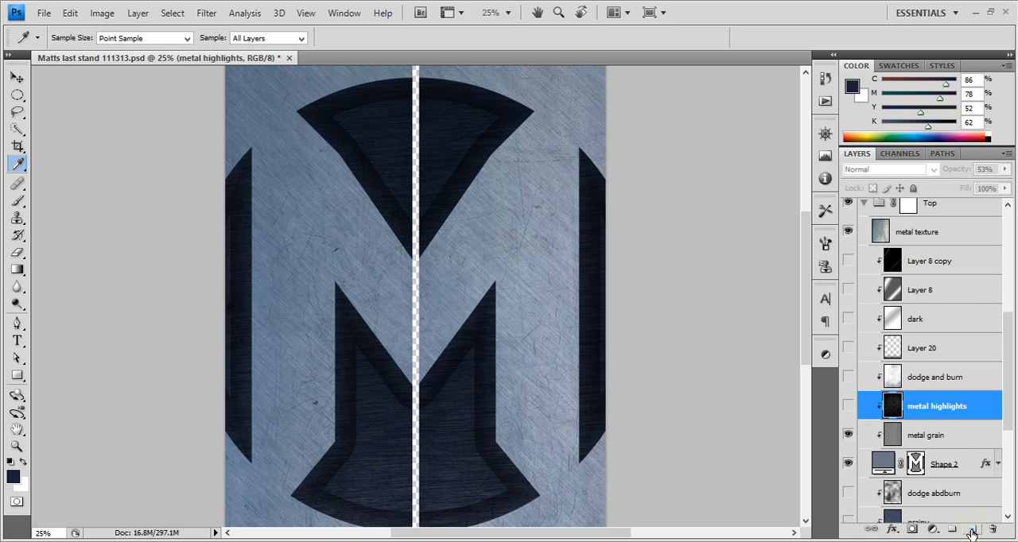
# Compare the metal surface with the metal highlights layer on and off, and leave the layer shown
pyautogui.click(851, 407)
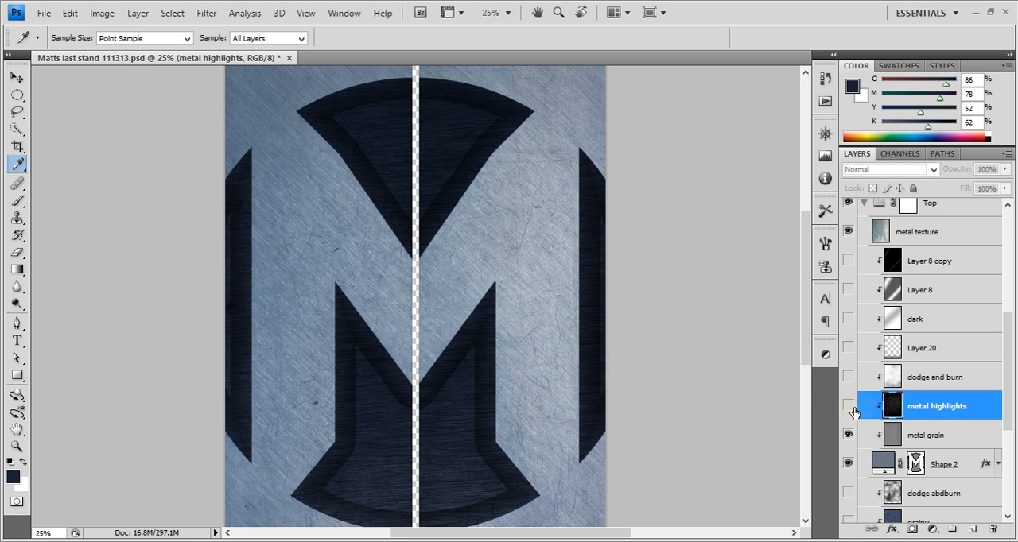
pyautogui.click(853, 409)
pyautogui.click(853, 410)
pyautogui.click(849, 407)
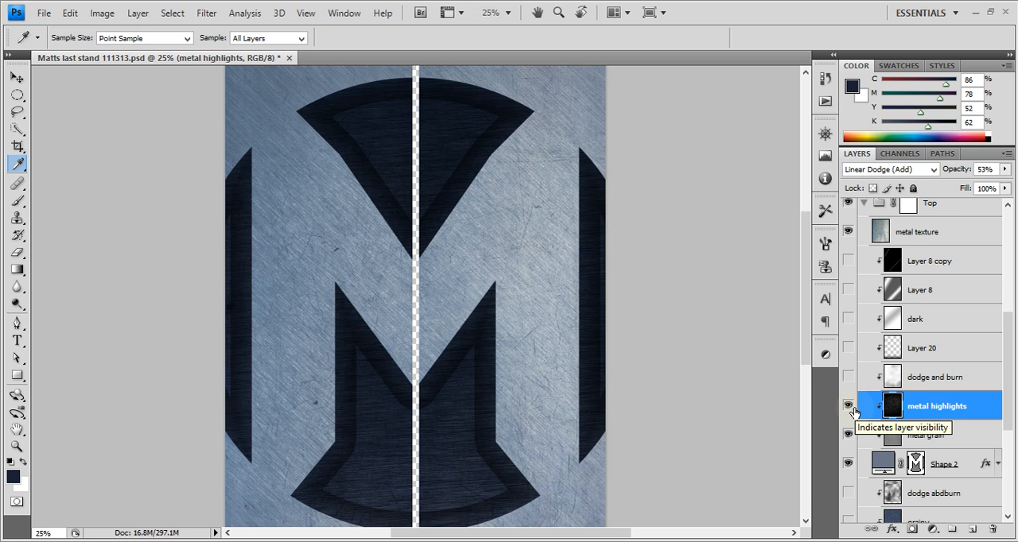
pyautogui.click(850, 407)
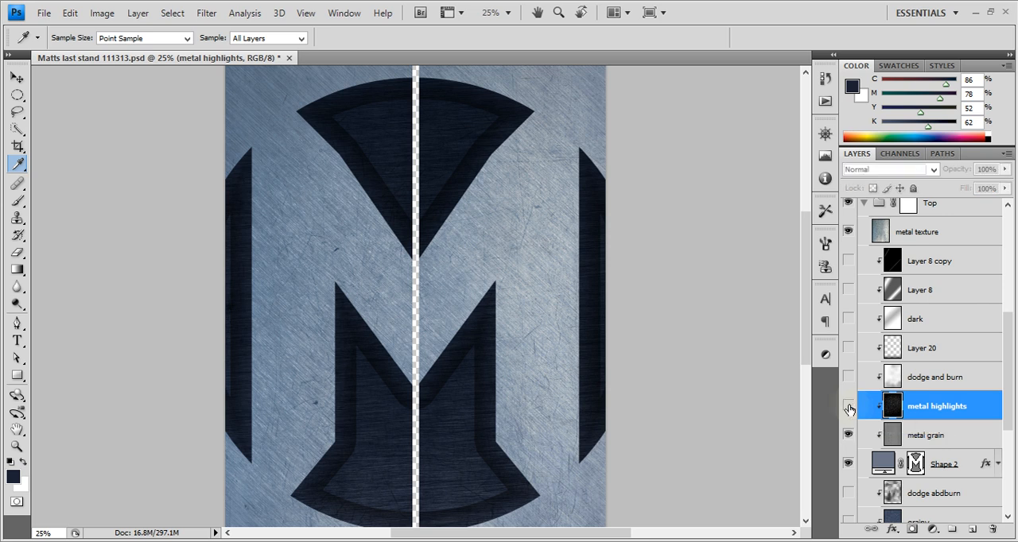
pyautogui.click(851, 409)
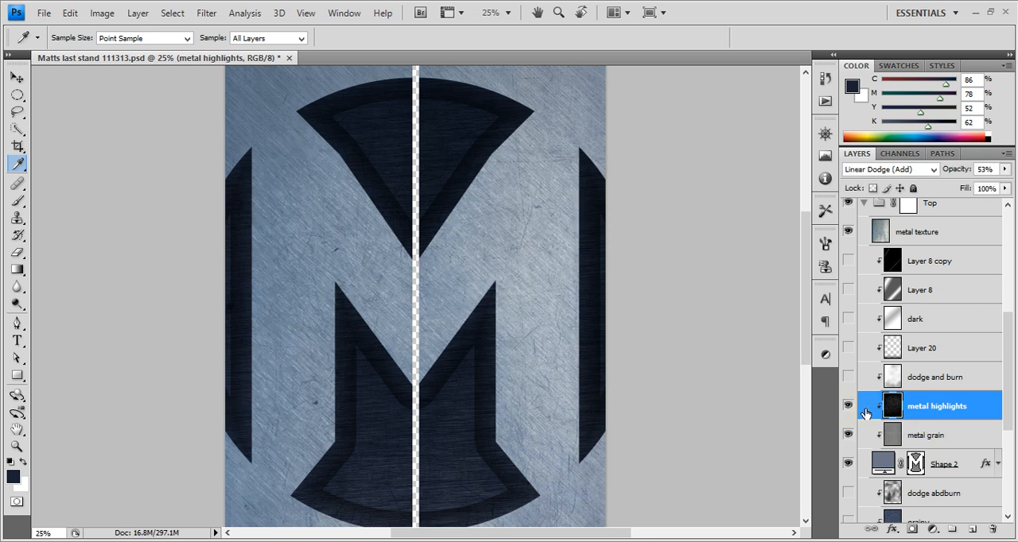
# Add a new layer above metal highlights and fill it with 50% Gray at 50% opacity
pyautogui.click(972, 529)
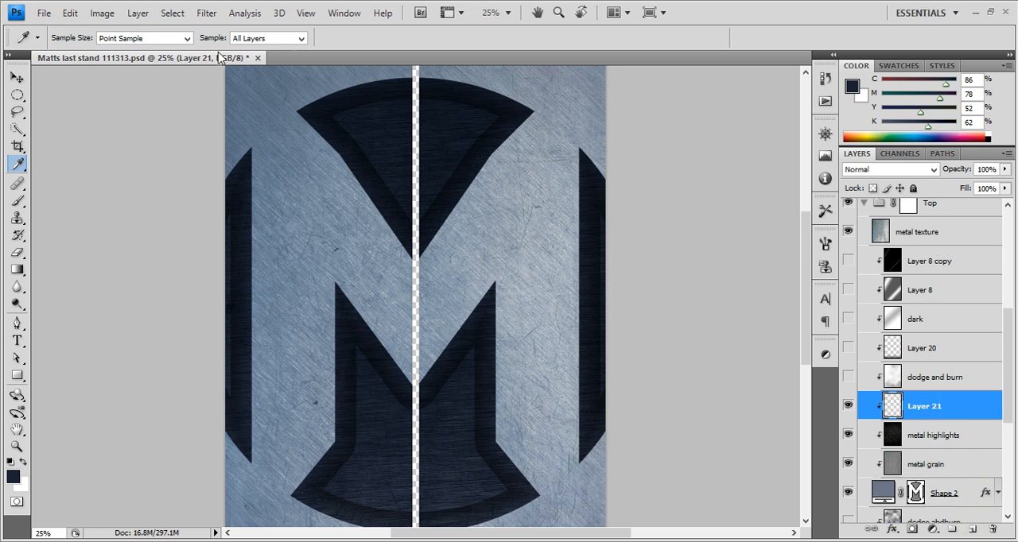
pyautogui.click(101, 15)
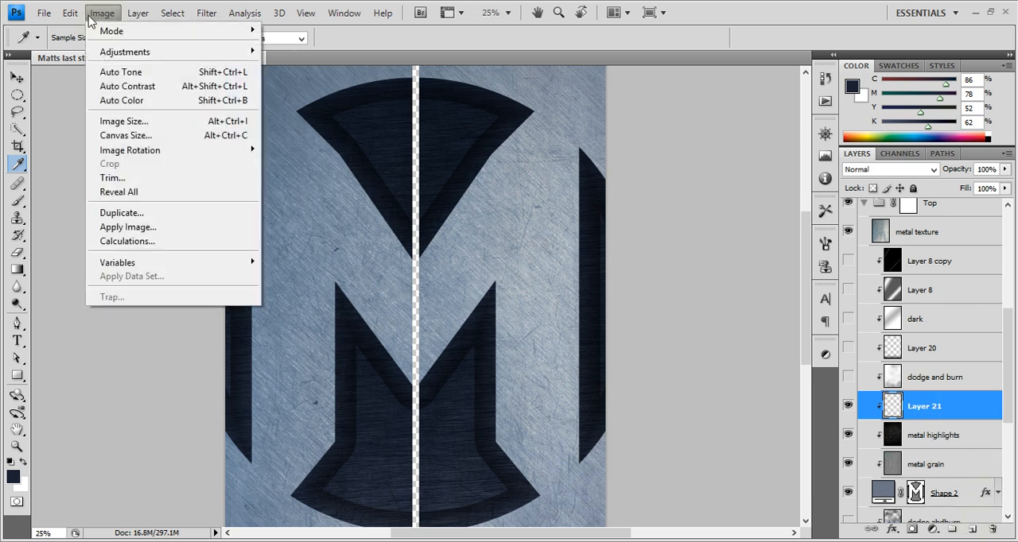
pyautogui.moveTo(72, 12)
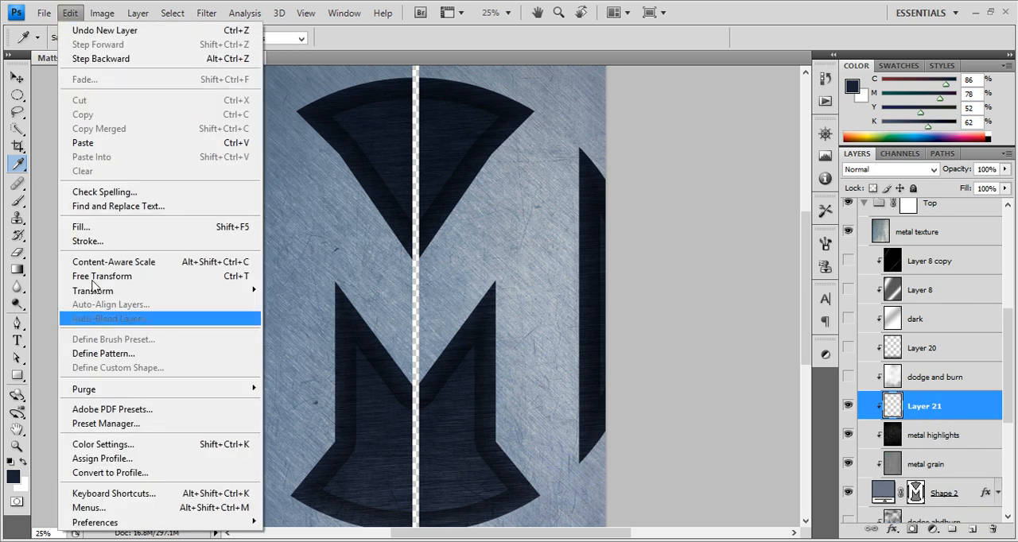
pyautogui.click(88, 226)
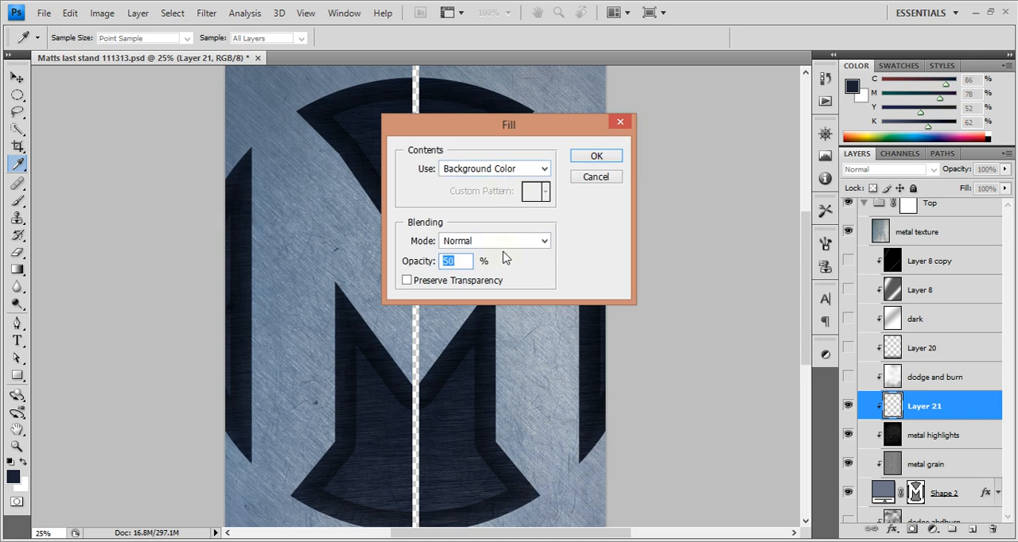
pyautogui.click(543, 169)
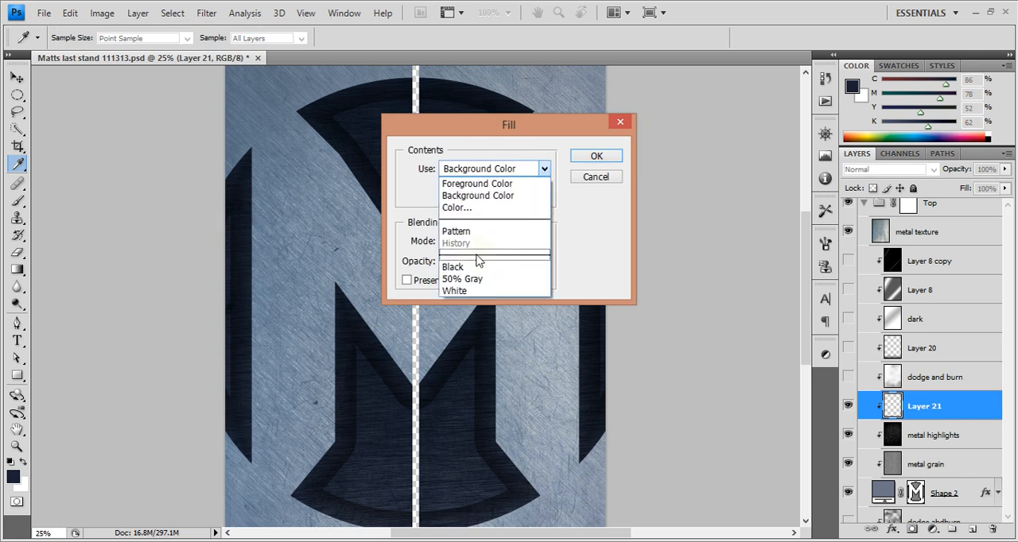
pyautogui.click(465, 278)
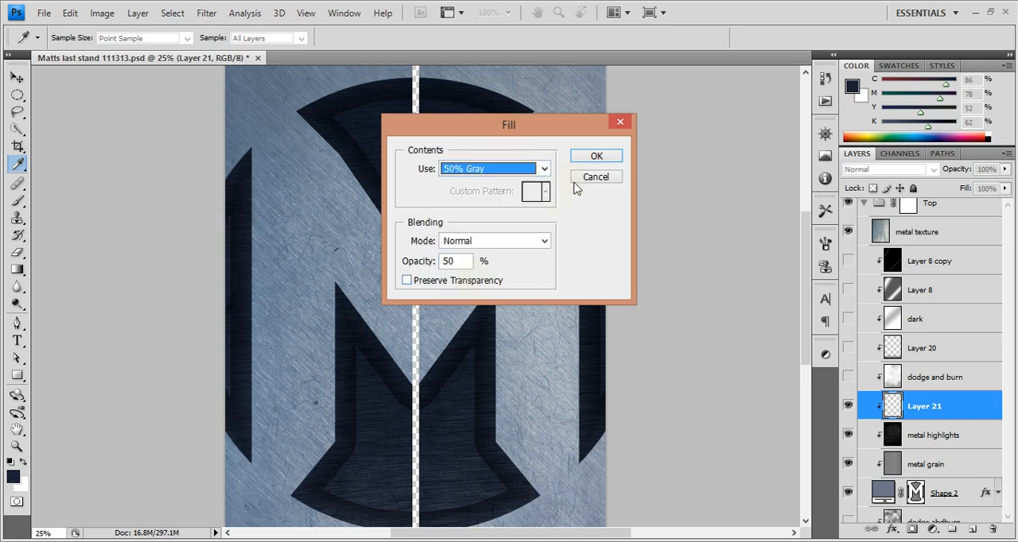
pyautogui.click(588, 156)
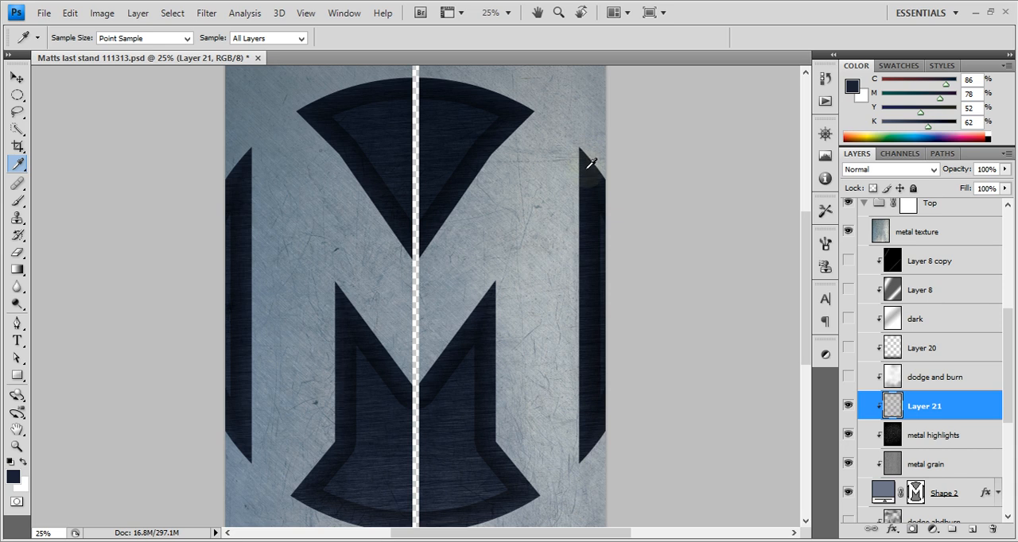
# Fill the new layer again with 50% Gray, this time at full opacity
pyautogui.click(70, 13)
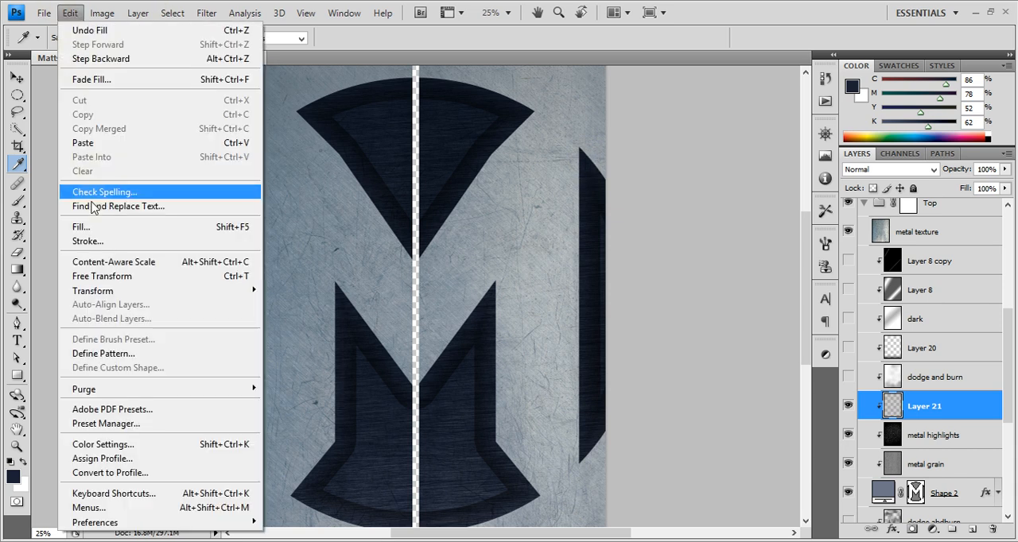
pyautogui.click(94, 226)
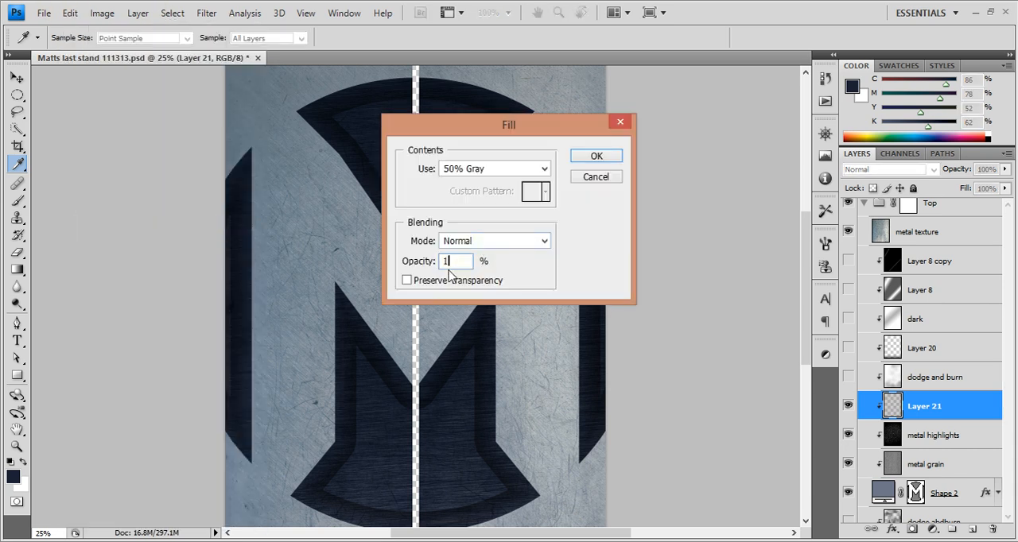
pyautogui.click(581, 157)
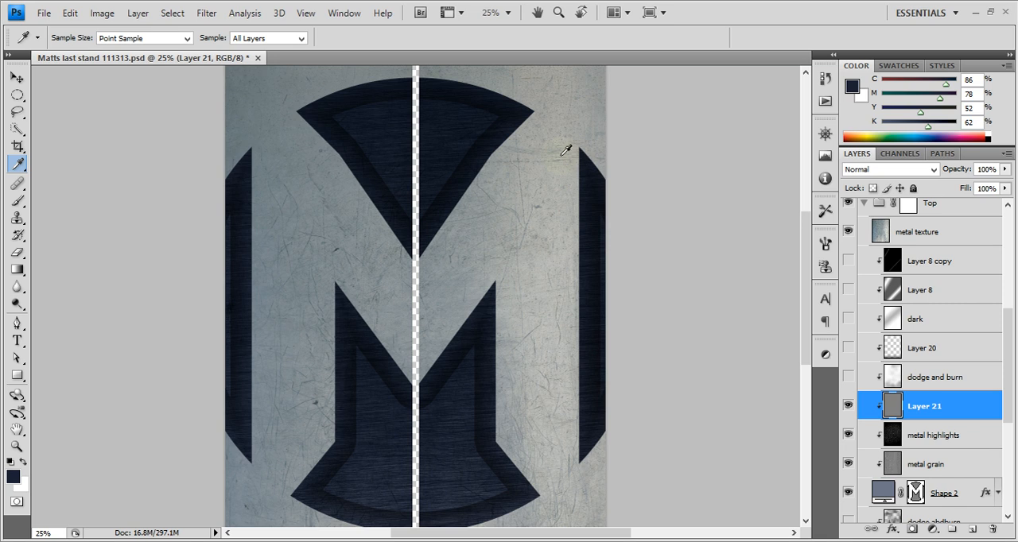
# Start the Lighting Effects filter on the gray layer, aim the spotlight from the lower left and widen its ellipse to cover nearly the whole canvas
pyautogui.click(206, 13)
pyautogui.moveTo(286, 215)
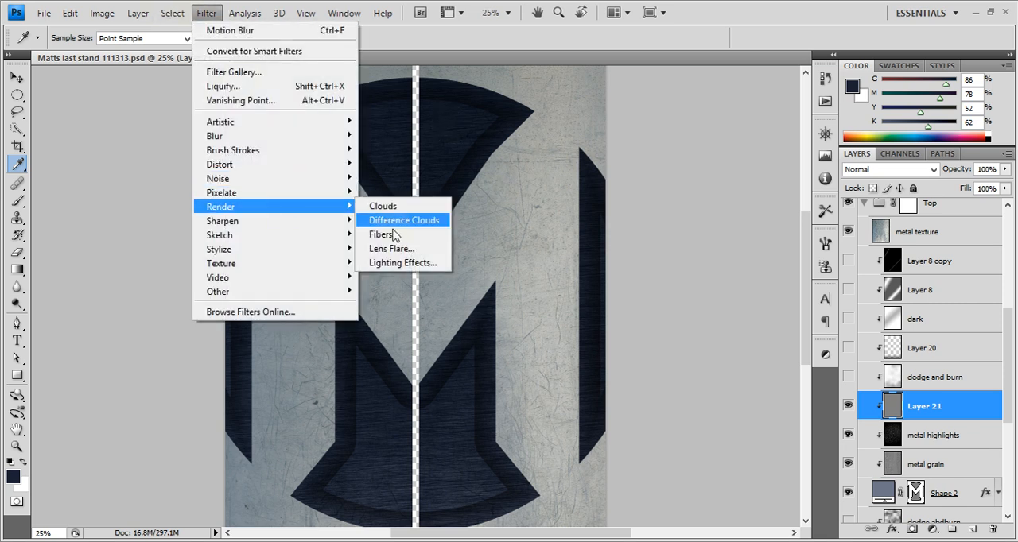
pyautogui.click(397, 266)
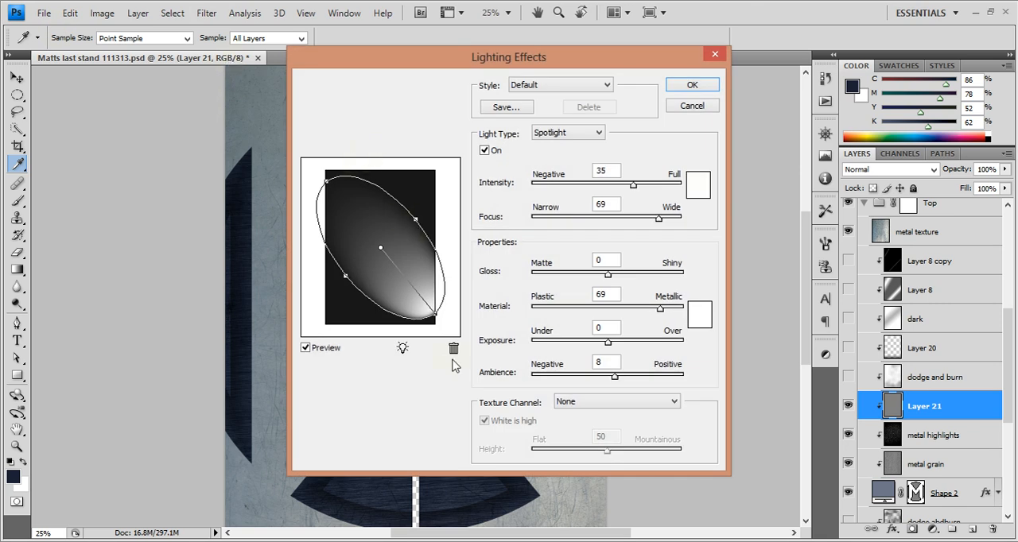
pyautogui.moveTo(436, 315); pyautogui.dragTo(303, 293)
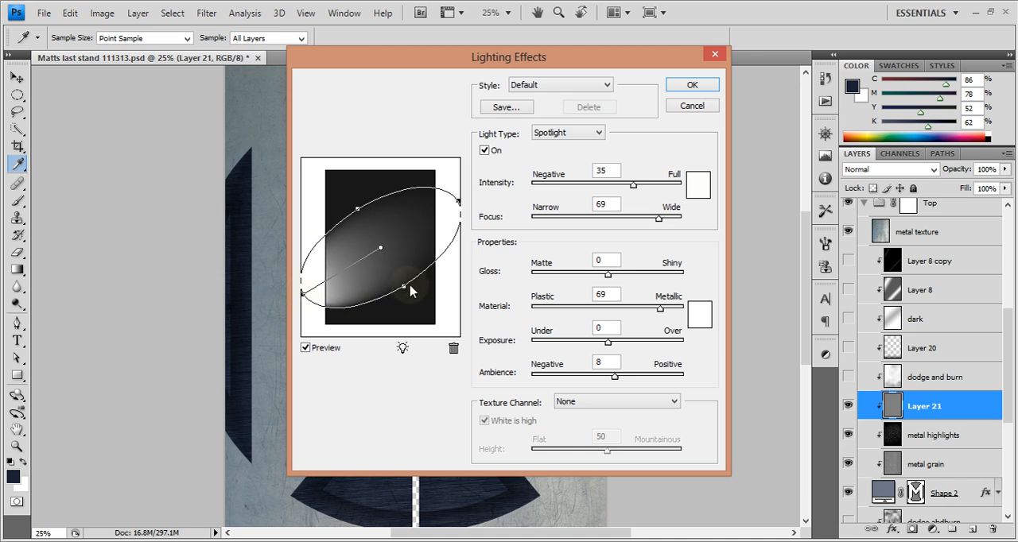
pyautogui.moveTo(405, 286); pyautogui.dragTo(429, 320)
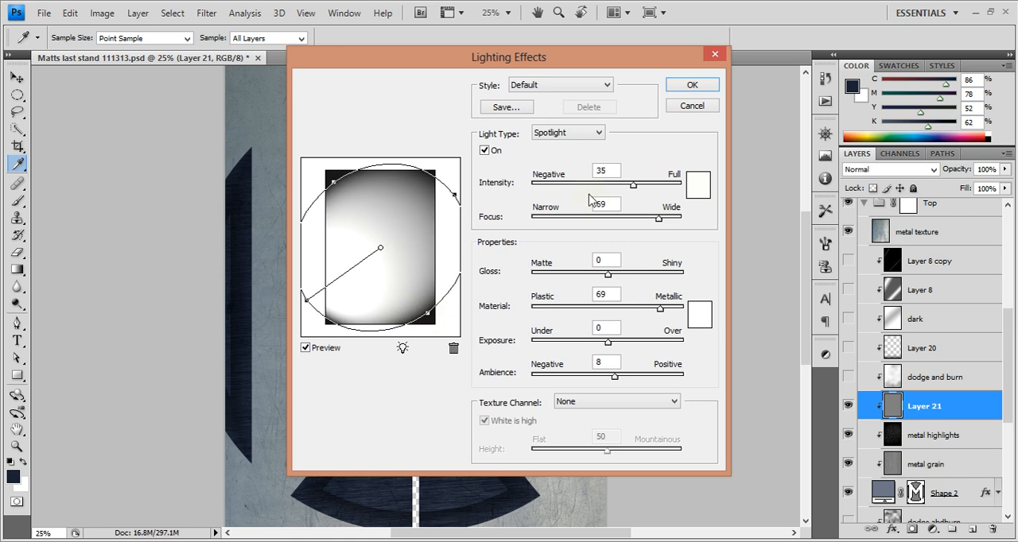
# Apply the lighting with Material 92, texture channel Alpha 1, Height 100 and Intensity 30
pyautogui.moveTo(658, 308); pyautogui.dragTo(677, 307)
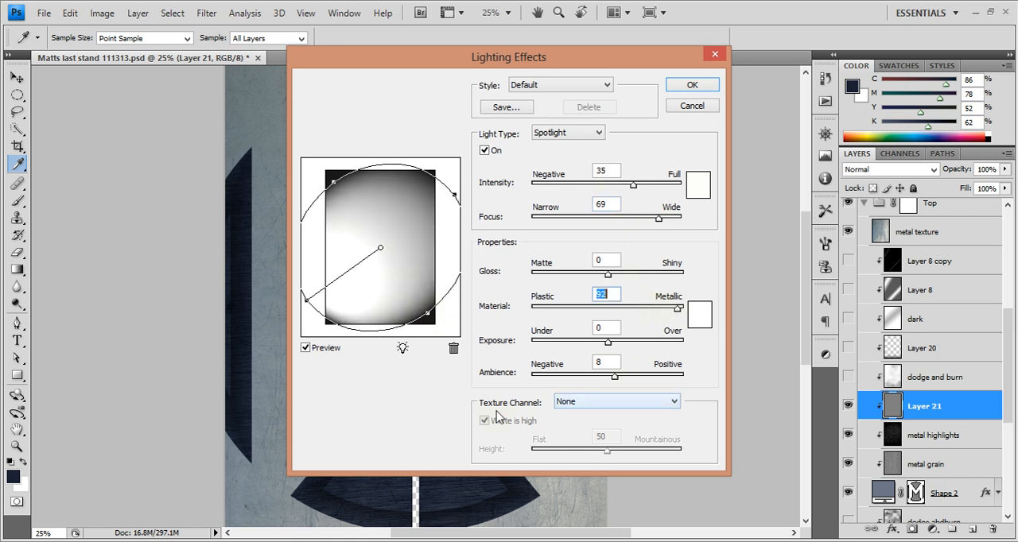
pyautogui.click(618, 404)
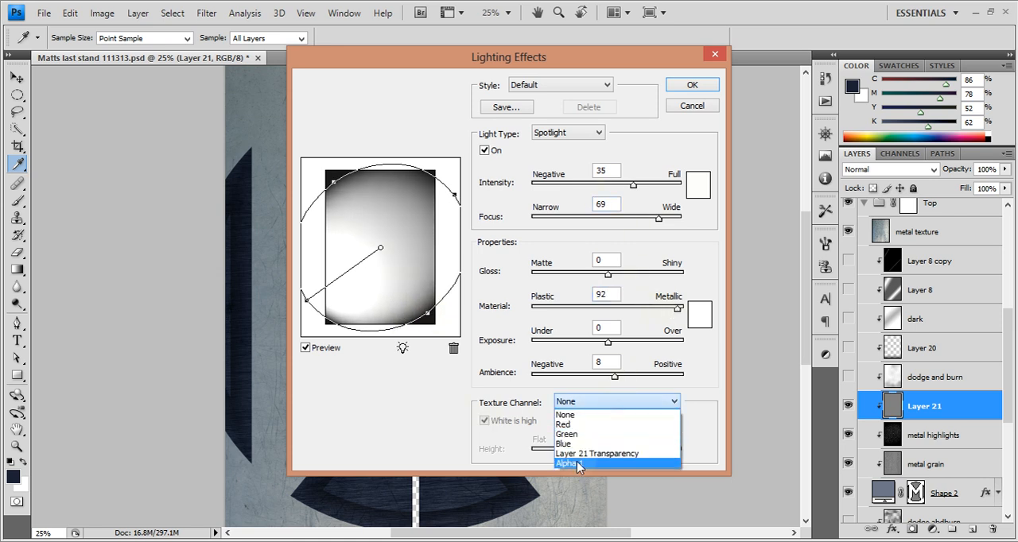
pyautogui.click(582, 466)
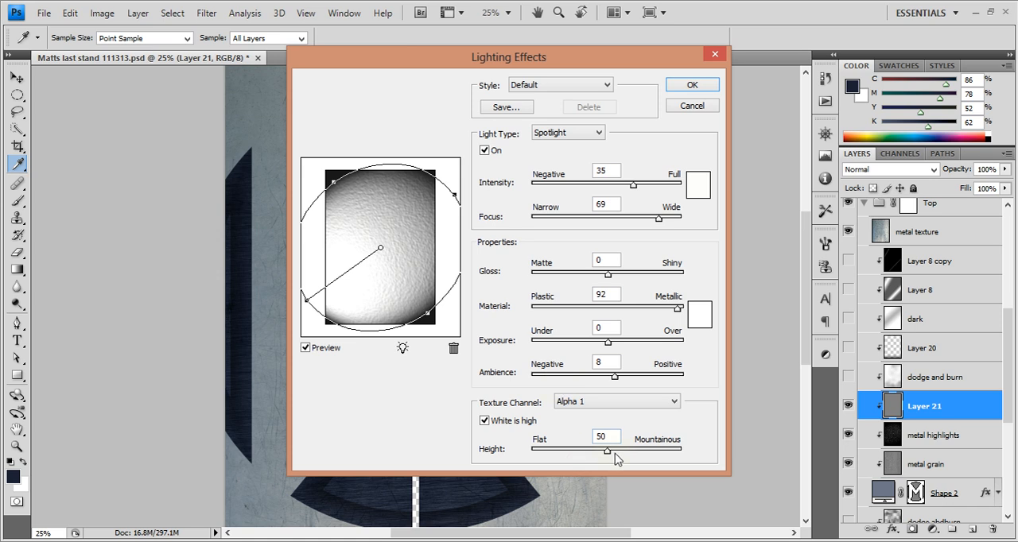
pyautogui.moveTo(615, 454); pyautogui.dragTo(700, 454)
pyautogui.click(629, 187)
pyautogui.click(676, 84)
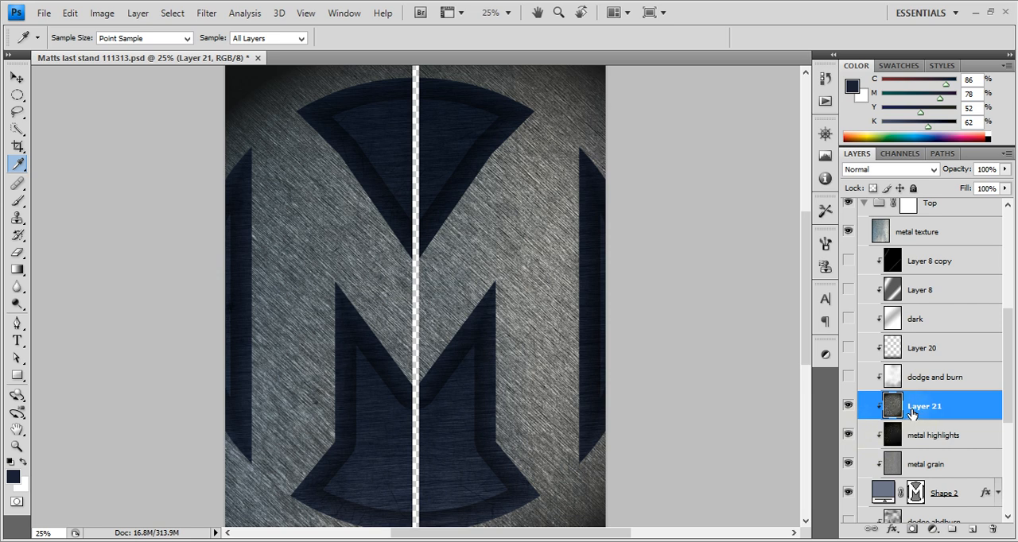
# Darken the lit texture layer using Levels with black input 31 and midtone 0.81, and delete that layer
pyautogui.hotkey('ctrl', 'l')
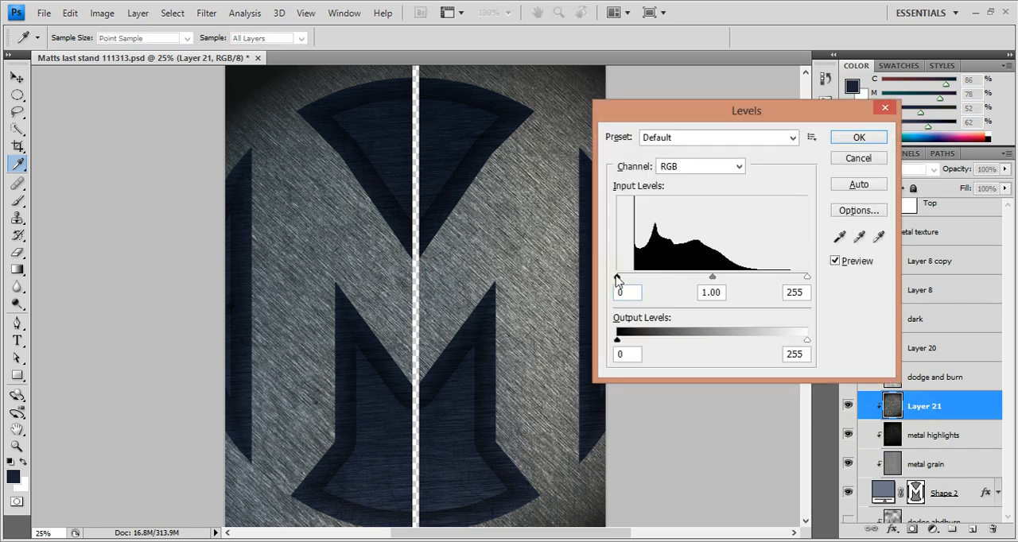
pyautogui.moveTo(618, 280); pyautogui.dragTo(640, 281)
pyautogui.moveTo(722, 278); pyautogui.dragTo(737, 282)
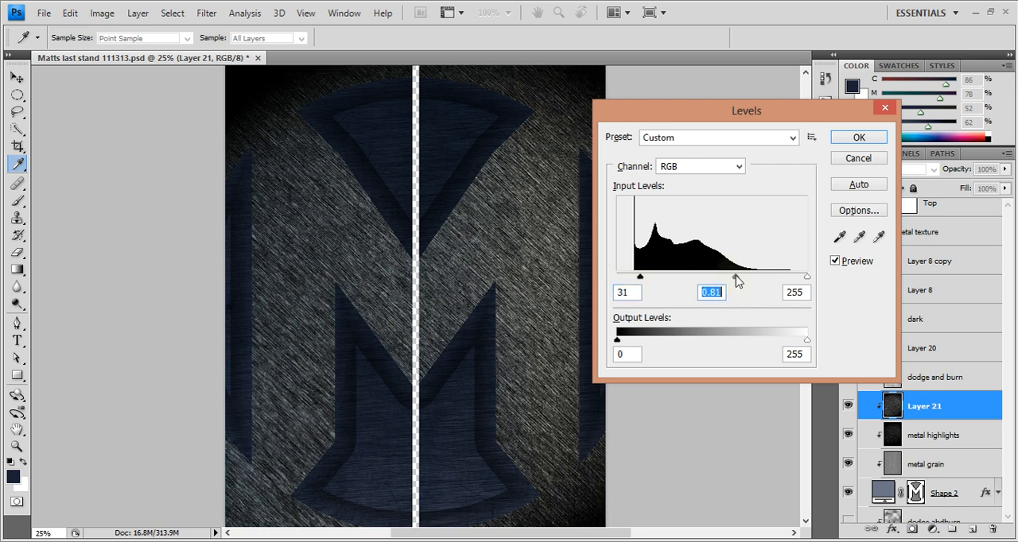
pyautogui.click(861, 137)
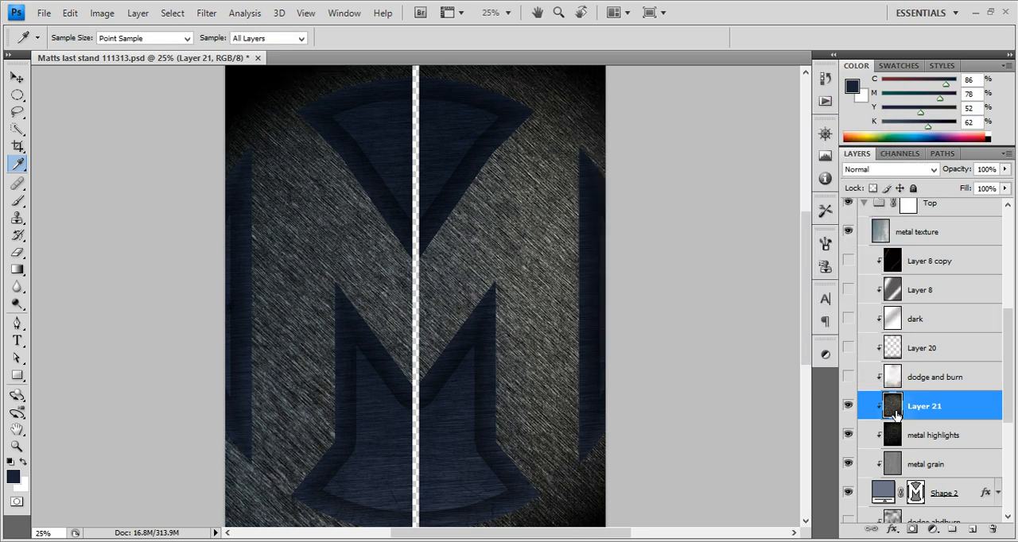
pyautogui.moveTo(907, 413); pyautogui.dragTo(993, 530)
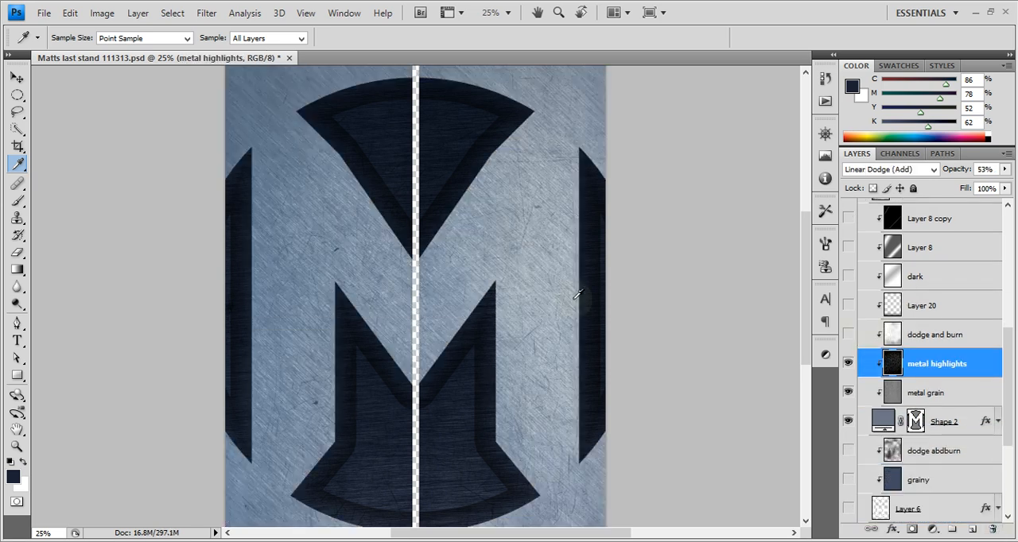
# Check the blend mode of the metal highlights layer, keeping Linear Dodge (Add)
pyautogui.click(891, 171)
pyautogui.click(891, 173)
pyautogui.click(891, 173)
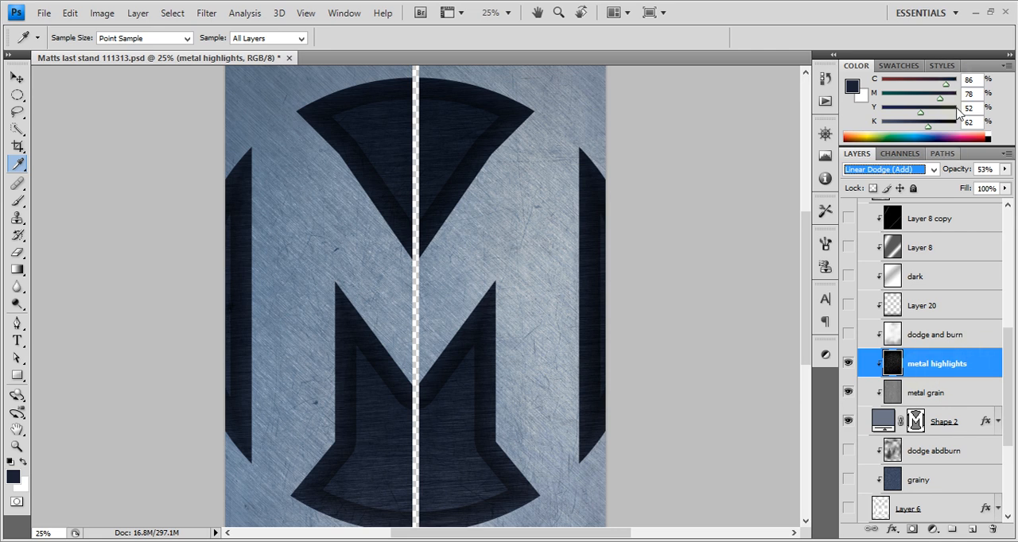
# Compare the metal surface with the dodge and burn layer above metal highlights on and off, leaving it hidden
pyautogui.click(920, 335)
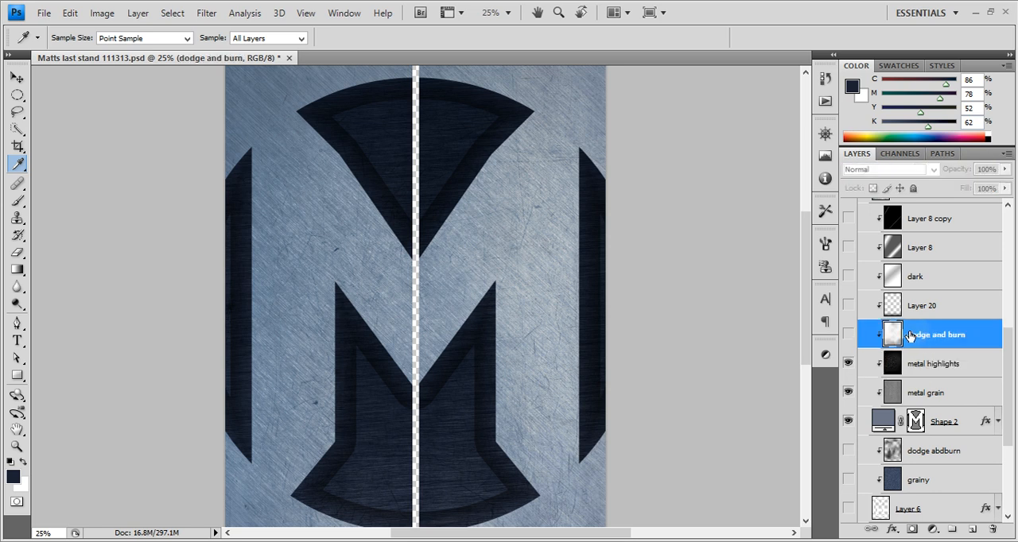
pyautogui.moveTo(1010, 392)
pyautogui.mouseDown()
pyautogui.moveTo(1008, 356)
pyautogui.moveTo(1005, 373)
pyautogui.mouseUp()
pyautogui.click(848, 385)
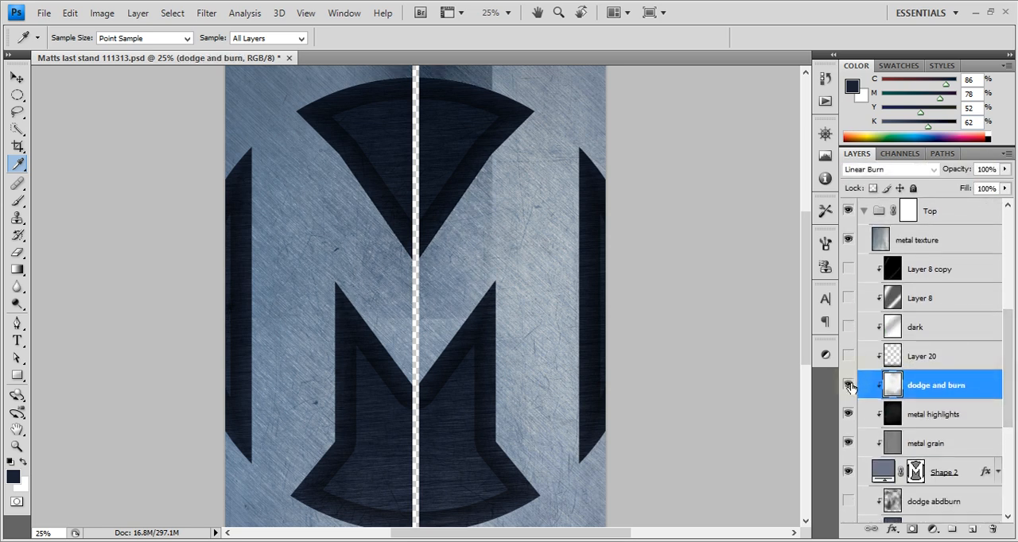
pyautogui.click(849, 385)
pyautogui.click(849, 385)
pyautogui.click(848, 385)
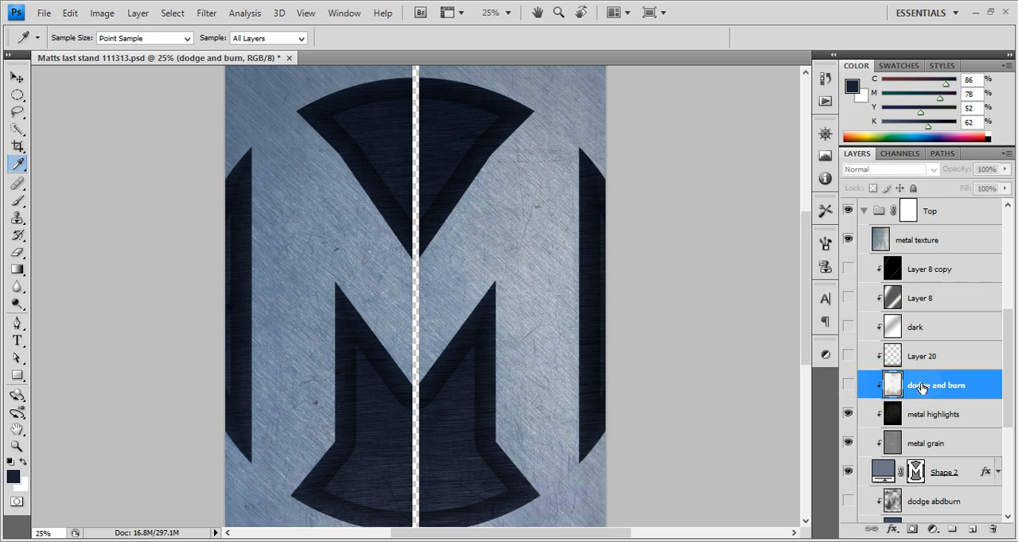
# Open the Stroke settings in Shape 2's layer style
pyautogui.scroll(-2, 1009, 383)
pyautogui.scroll(-1, 1010, 384)
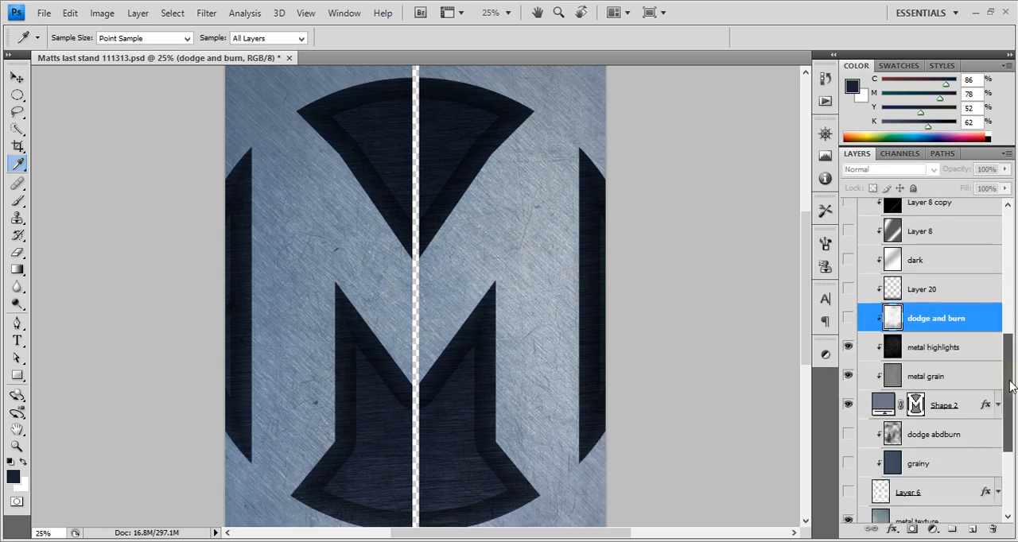
pyautogui.click(977, 406)
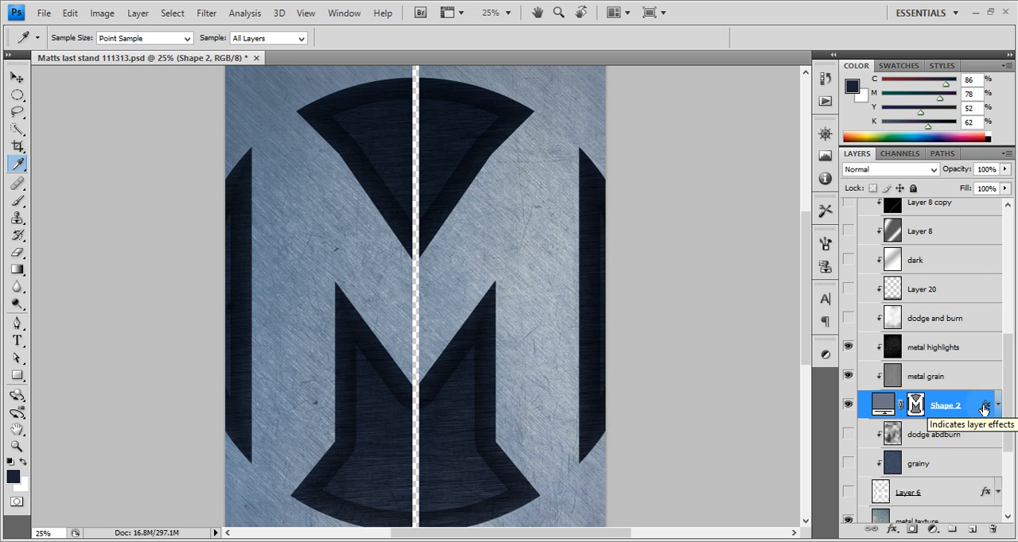
pyautogui.doubleClick(912, 405)
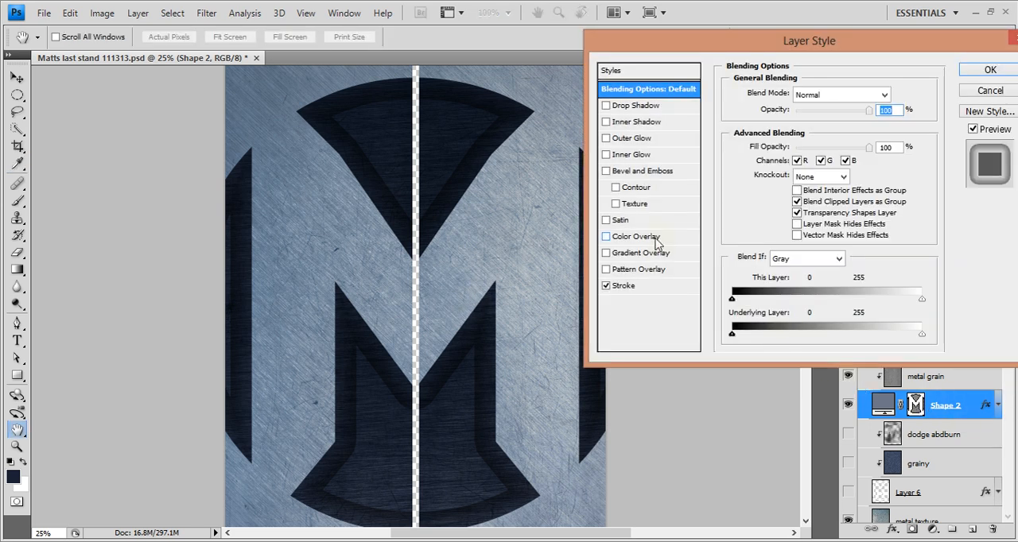
pyautogui.click(636, 288)
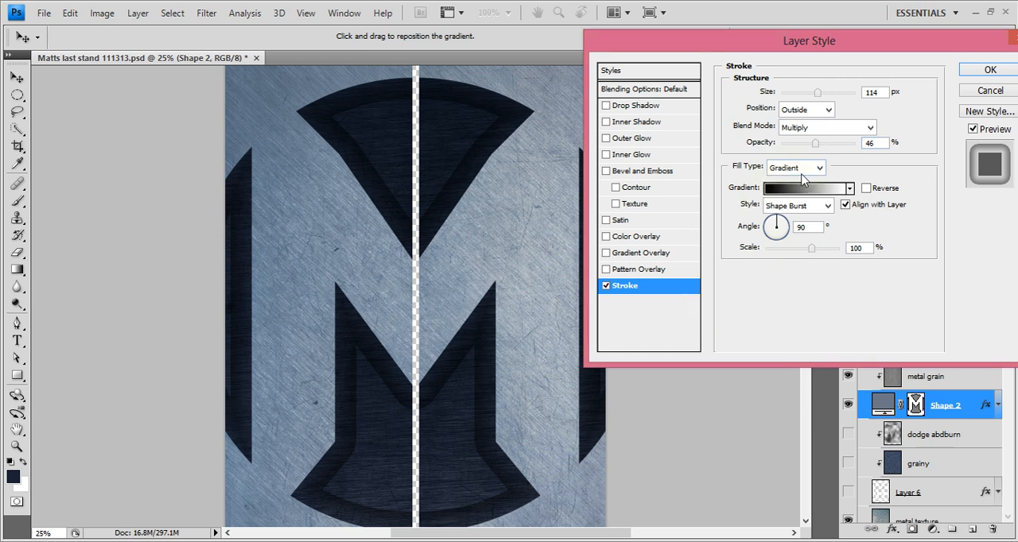
# Keep the Shape Burst gradient style for Shape 2's stroke, try 100% stroke opacity and settle on 51%
pyautogui.click(827, 207)
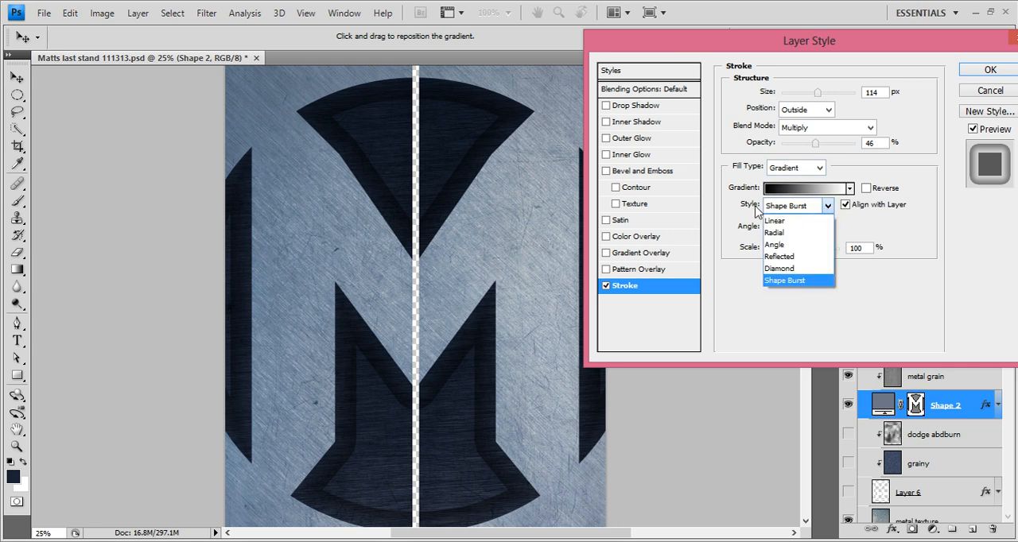
pyautogui.click(782, 280)
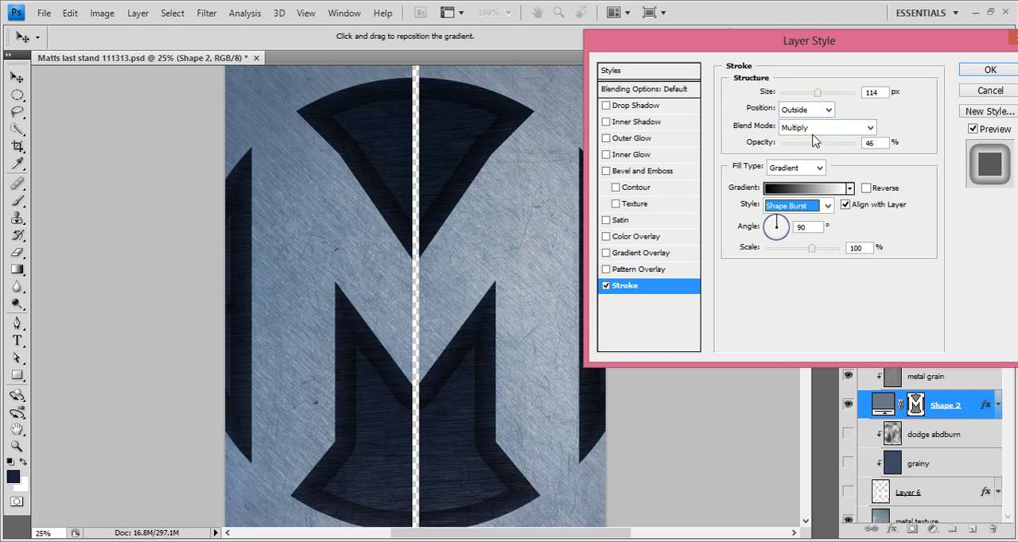
pyautogui.moveTo(813, 141); pyautogui.dragTo(856, 144)
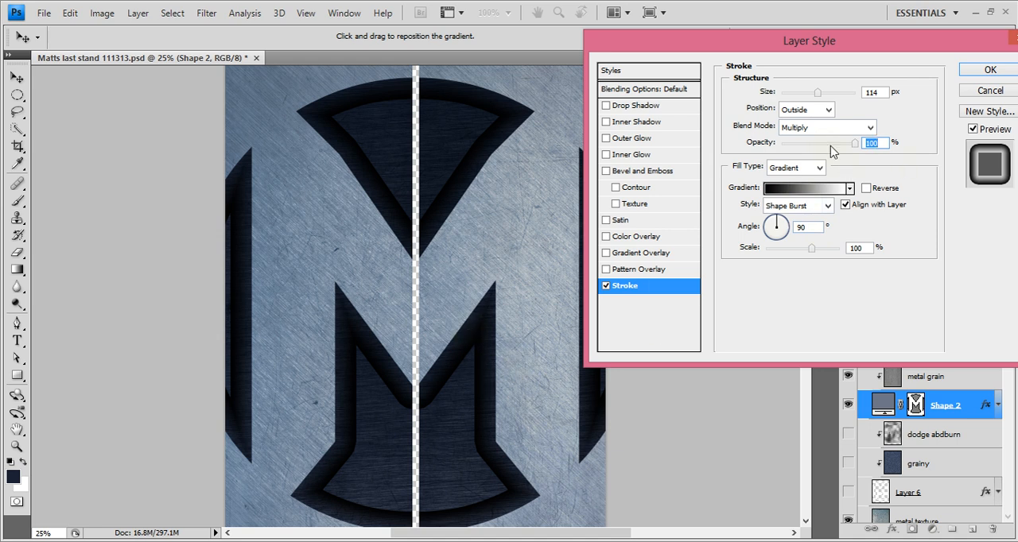
pyautogui.moveTo(833, 146); pyautogui.dragTo(821, 149)
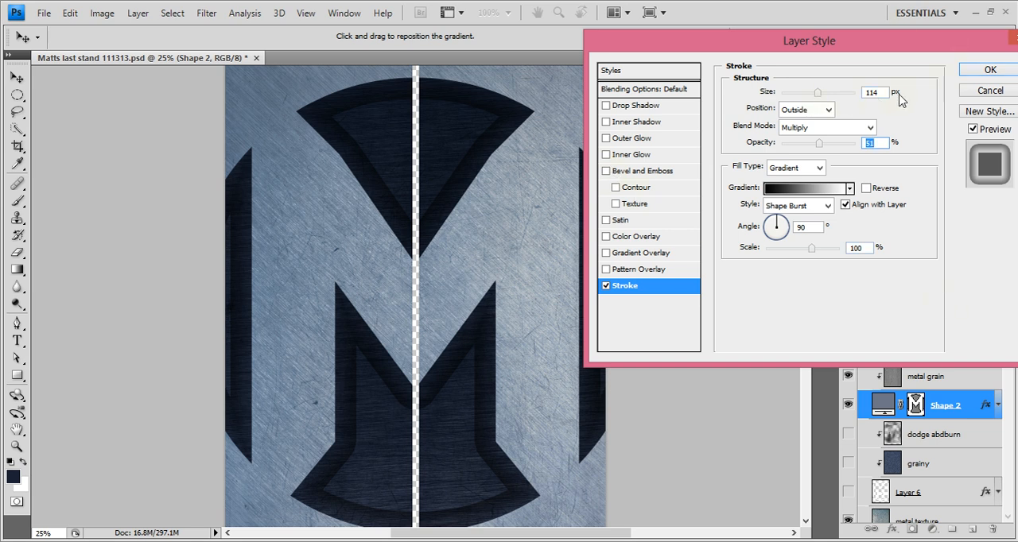
# Apply Shape 2's stroke settings and make Layer 6 visible beneath the clipped grainy and dodge abdburn layers
pyautogui.click(991, 70)
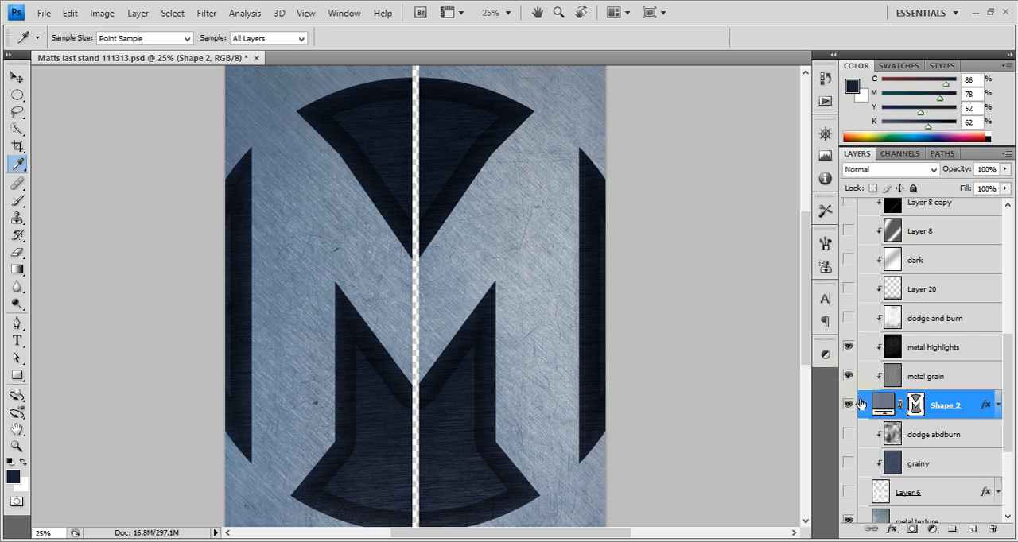
pyautogui.scroll(-3, 855, 402)
pyautogui.scroll(2, 862, 410)
pyautogui.scroll(3, 862, 410)
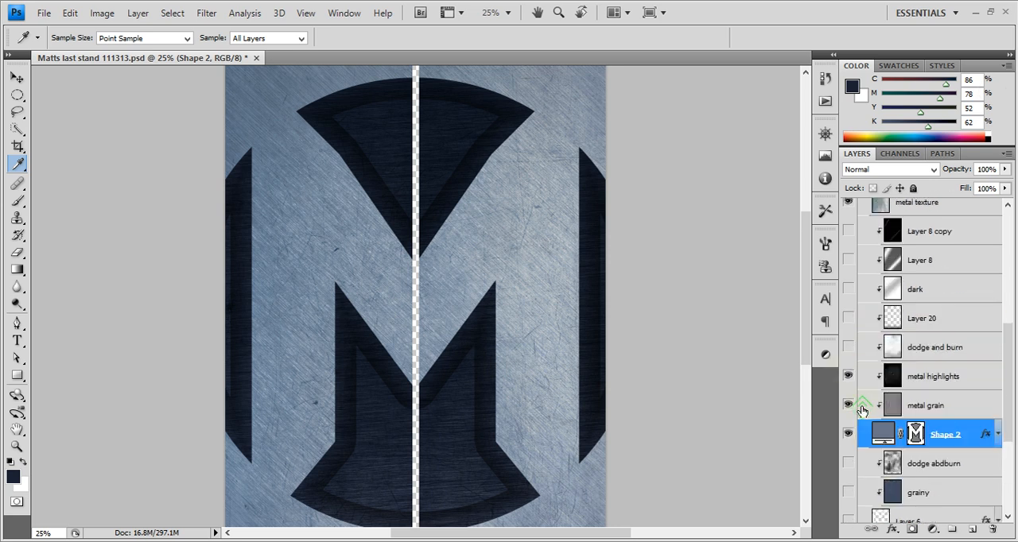
pyautogui.scroll(-3, 862, 410)
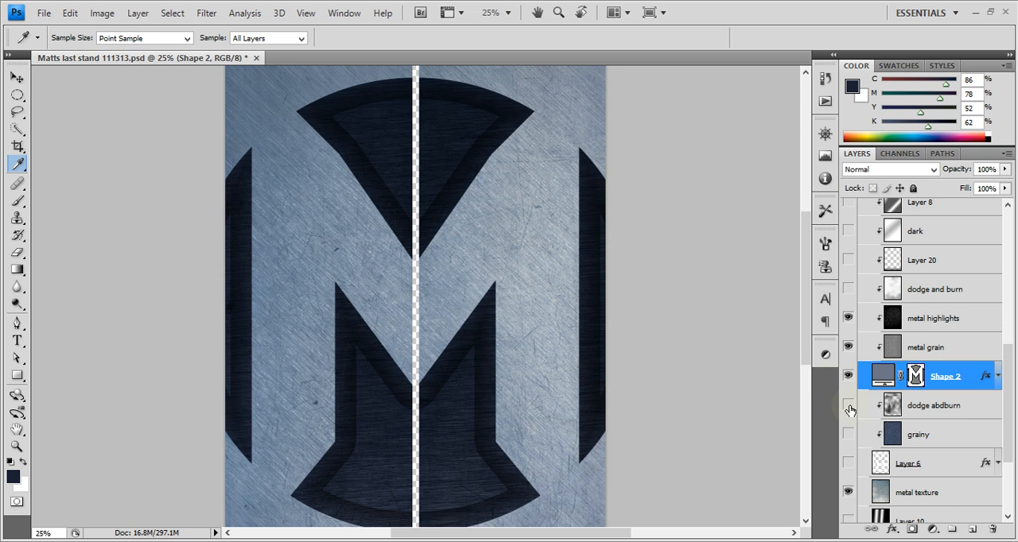
pyautogui.scroll(2, 852, 410)
pyautogui.scroll(-3, 867, 377)
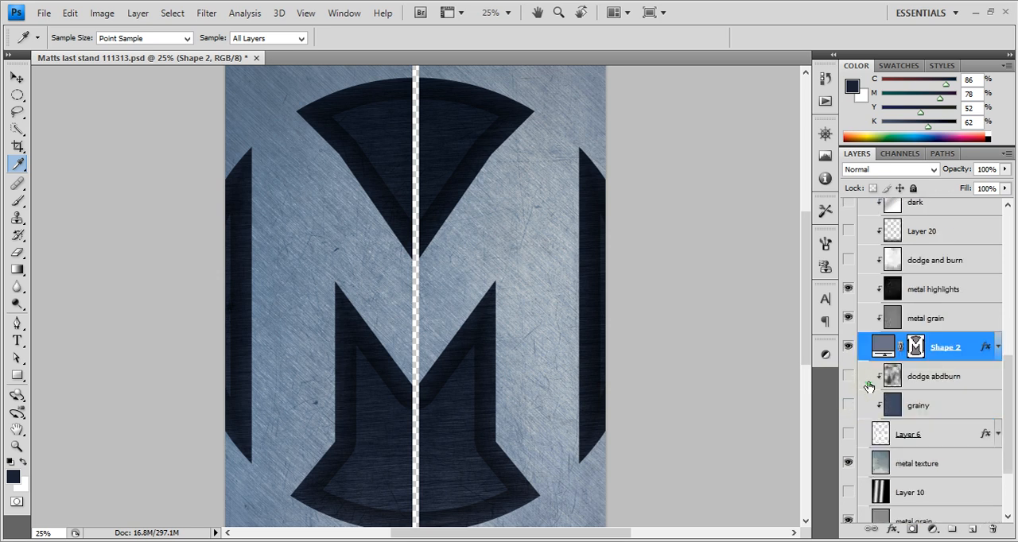
pyautogui.click(848, 377)
pyautogui.click(848, 377)
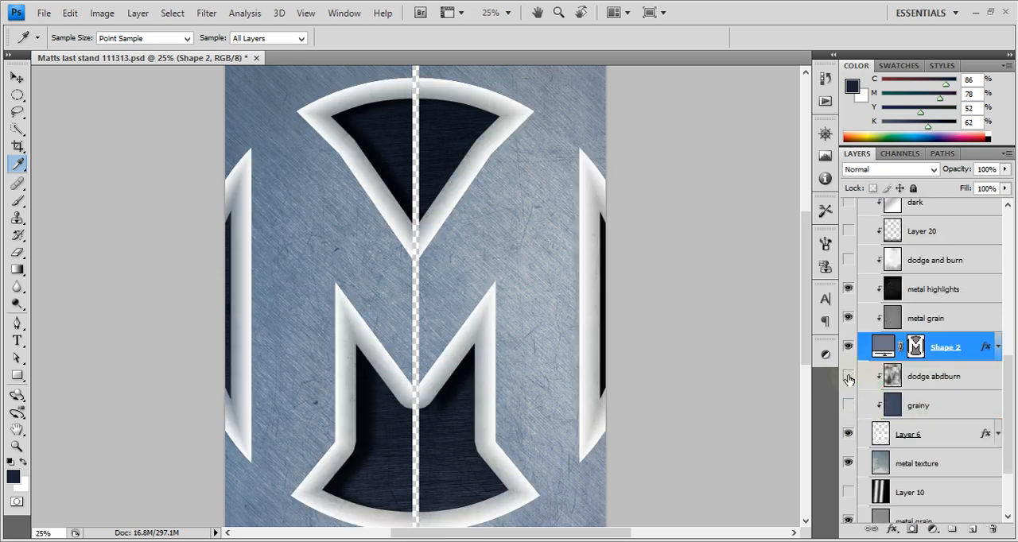
pyautogui.click(848, 382)
pyautogui.click(849, 383)
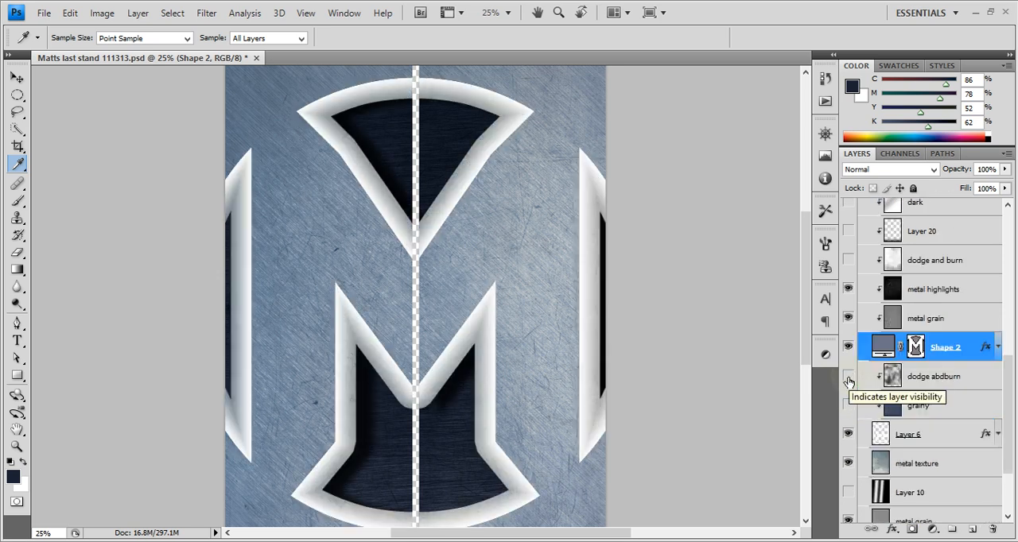
# Compare the poster with Layer 6 and metal texture on and off, leaving both visible
pyautogui.scroll(-1, 849, 383)
pyautogui.scroll(-1, 849, 383)
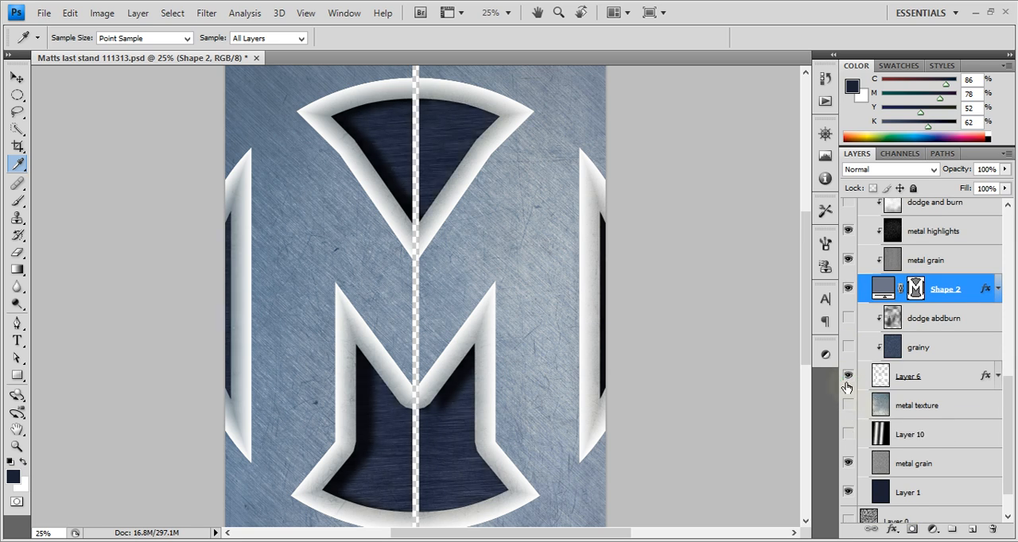
pyautogui.click(847, 386)
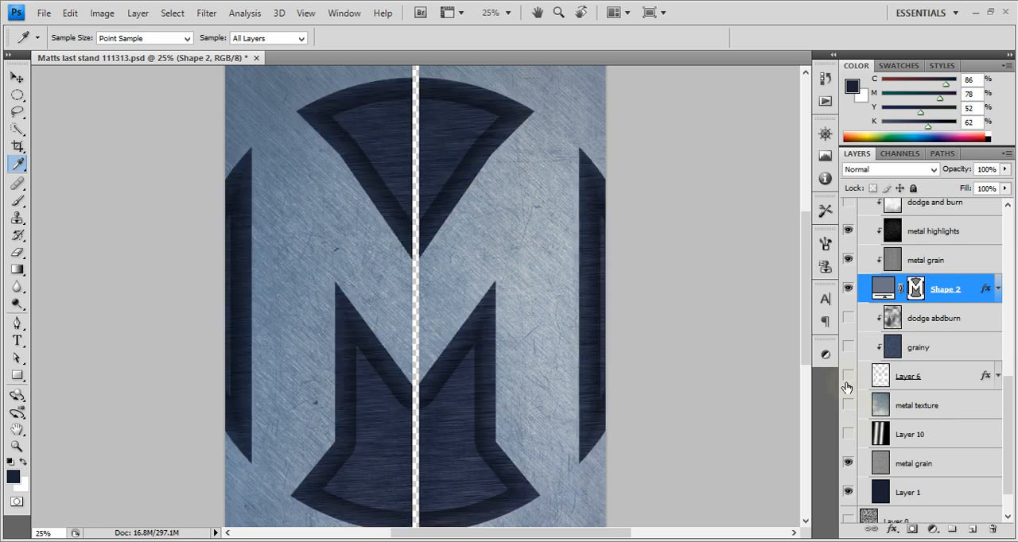
pyautogui.click(849, 436)
pyautogui.click(850, 436)
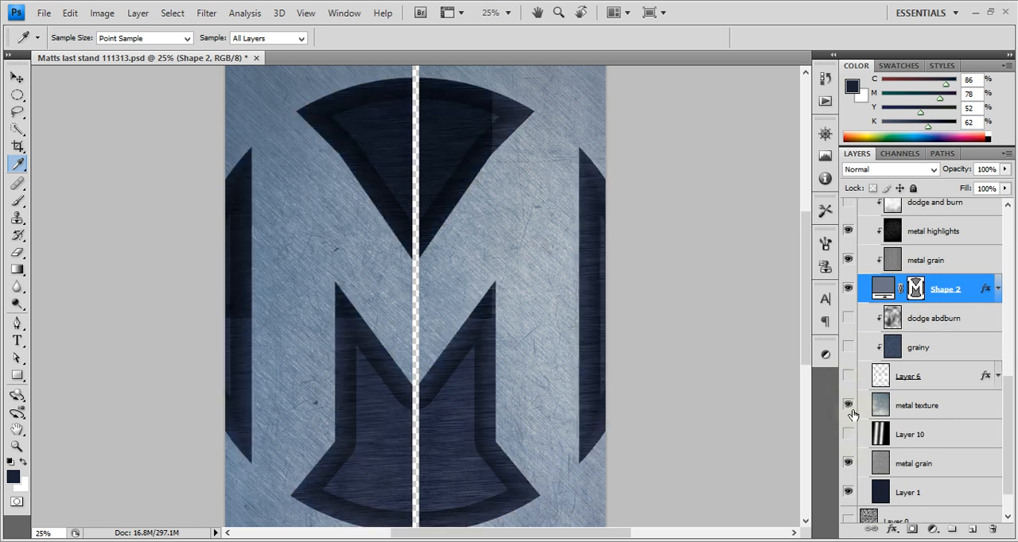
pyautogui.click(850, 407)
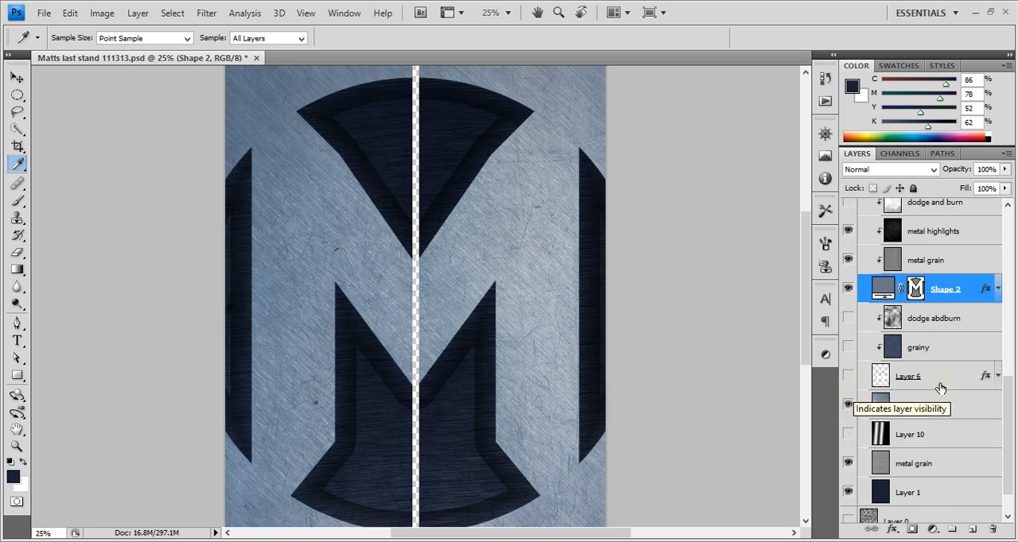
pyautogui.click(856, 378)
pyautogui.click(848, 377)
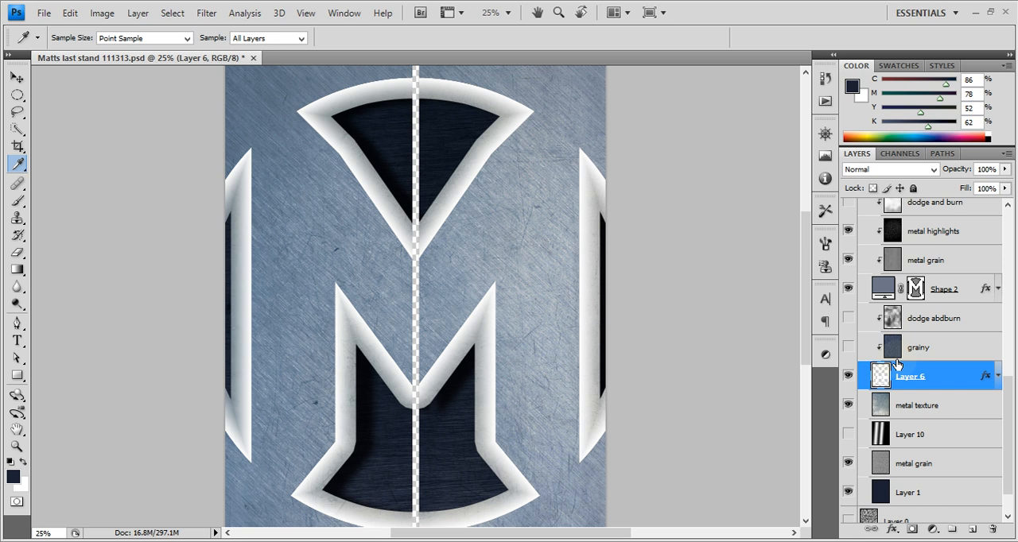
# Change the fill type of Shape 2's stroke from Gradient to Color and apply it
pyautogui.scroll(1, 900, 363)
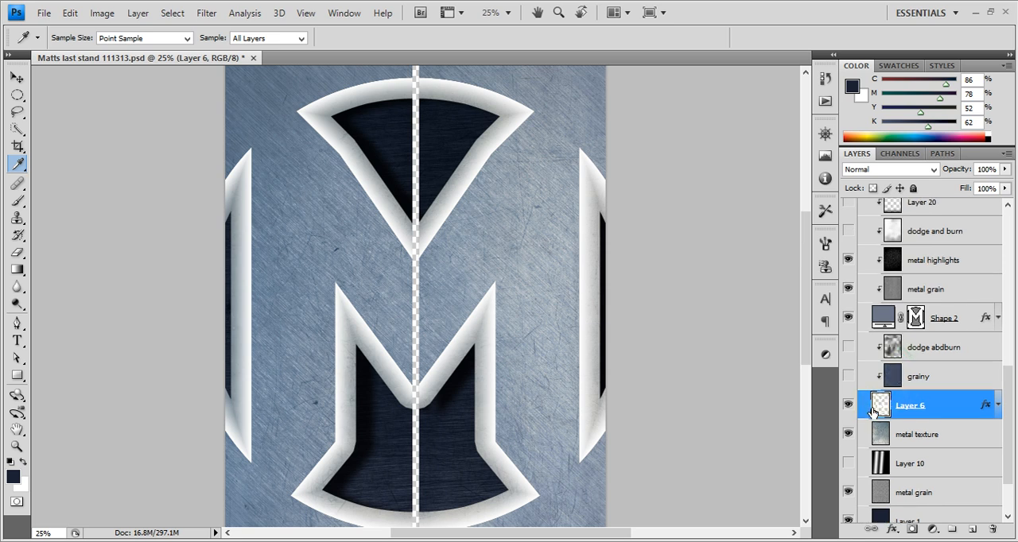
pyautogui.click(984, 319)
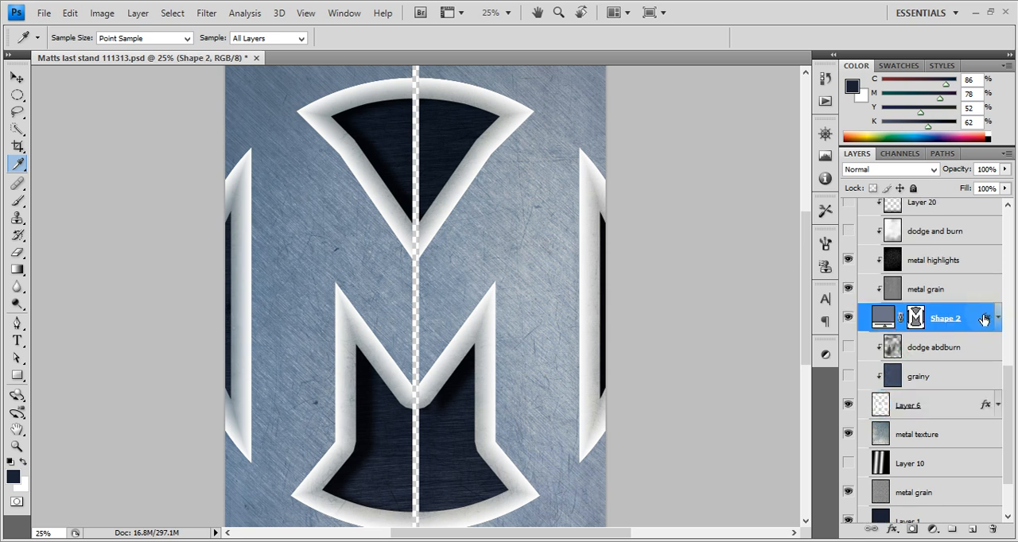
pyautogui.doubleClick(984, 319)
pyautogui.click(625, 286)
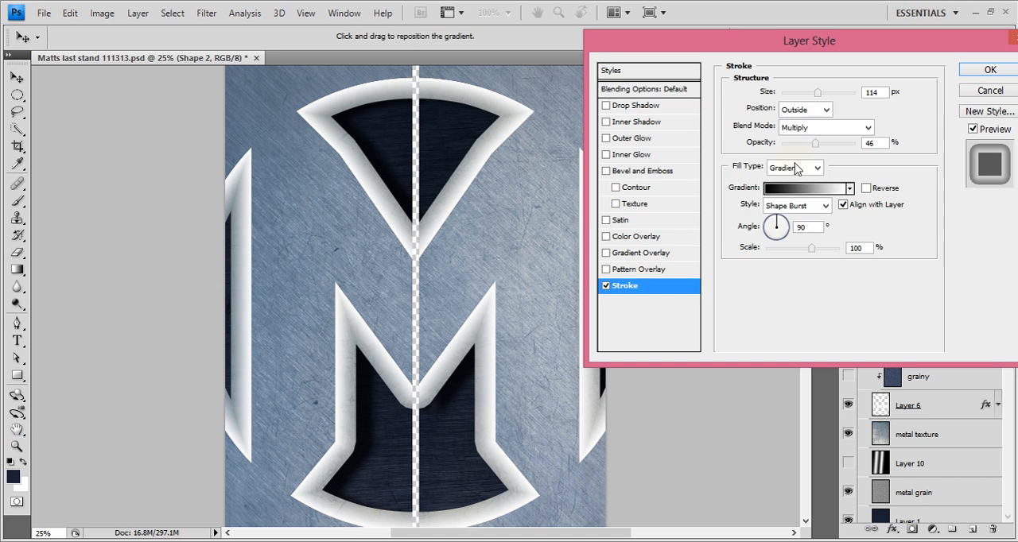
pyautogui.click(789, 168)
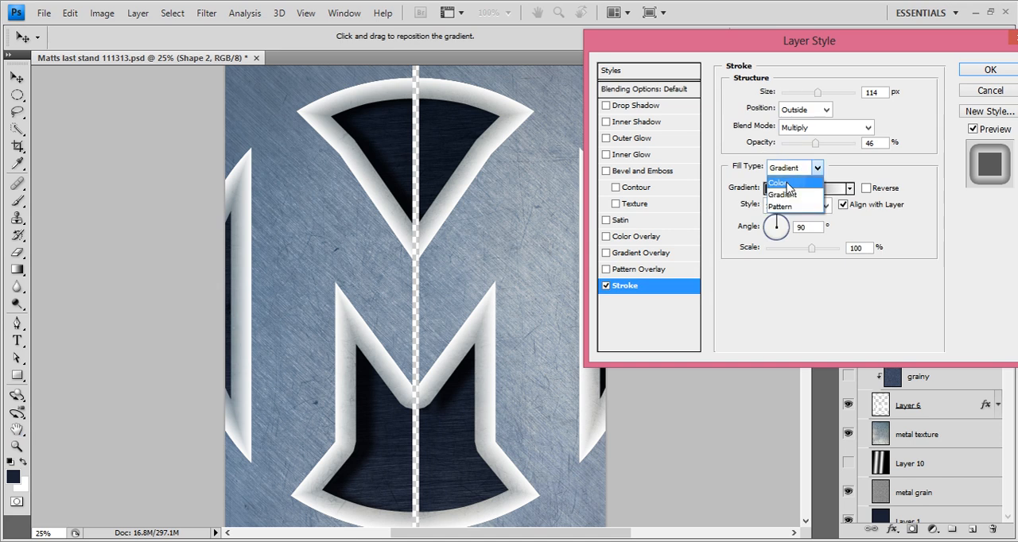
pyautogui.click(786, 185)
pyautogui.click(990, 70)
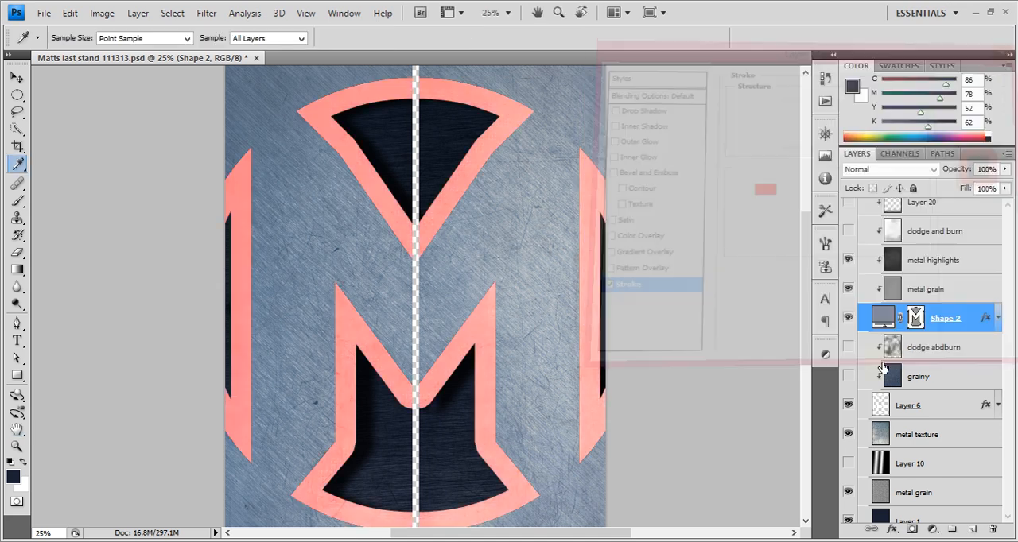
# Toggle Layer 6 off and on, and raise Shape 2's red stroke to full opacity
pyautogui.click(850, 406)
pyautogui.click(850, 406)
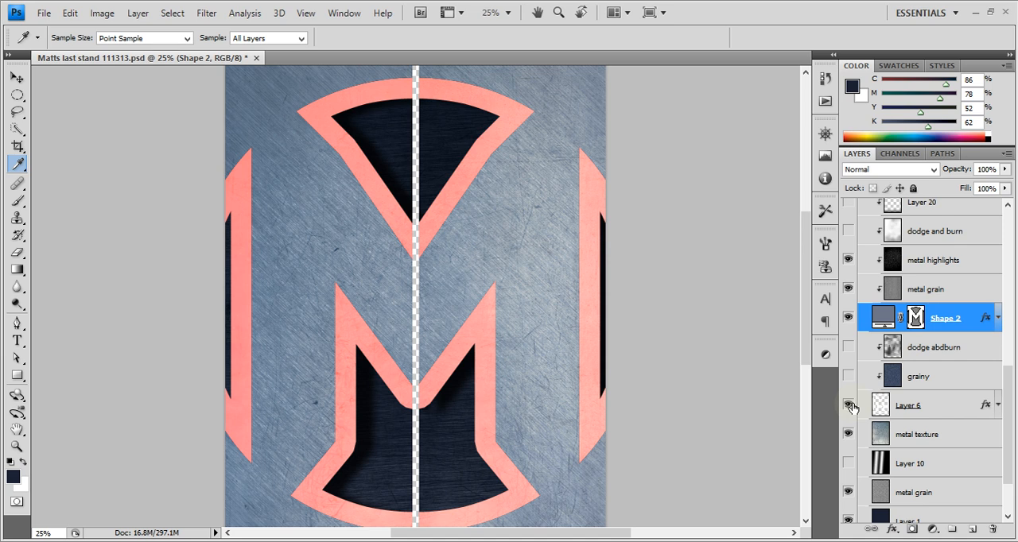
pyautogui.doubleClick(986, 319)
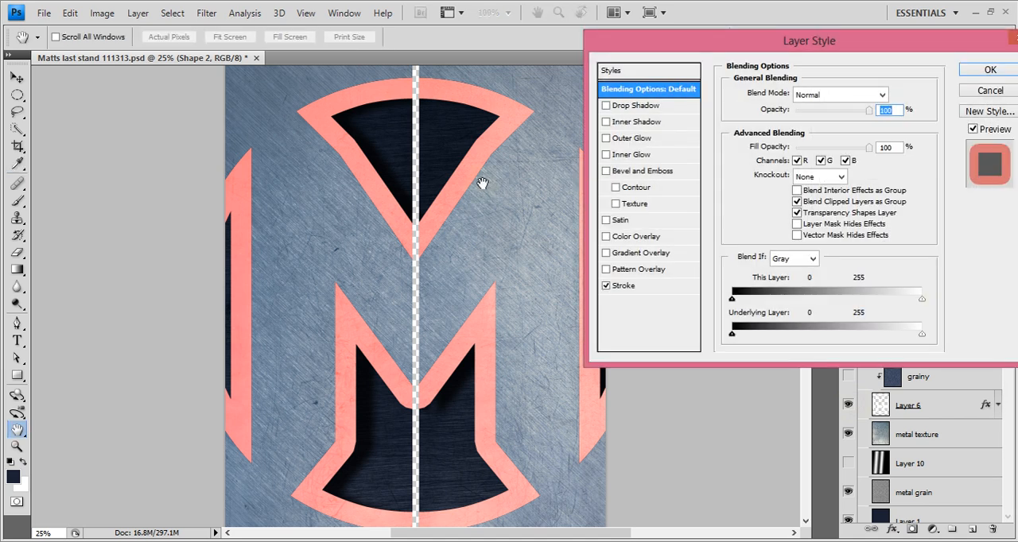
pyautogui.click(620, 288)
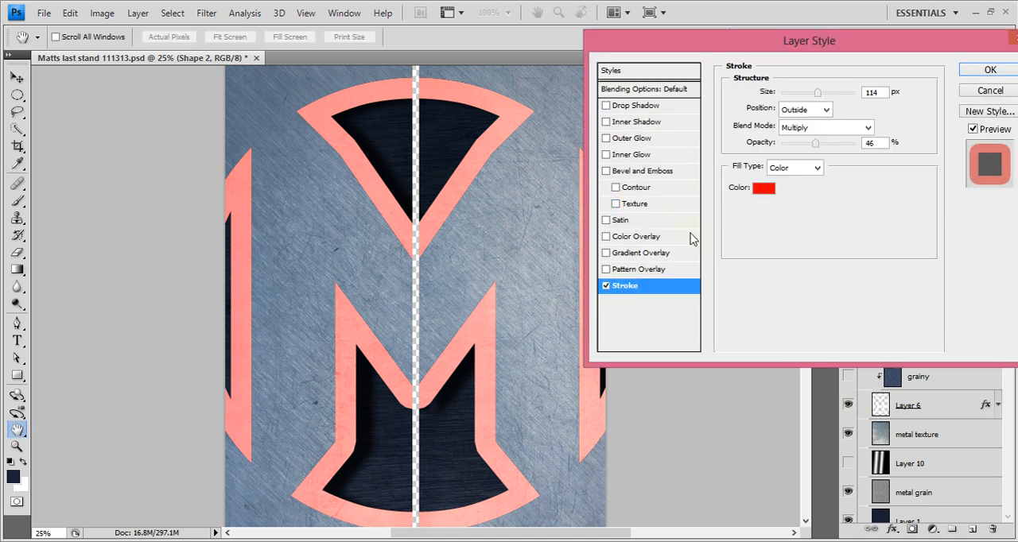
pyautogui.moveTo(816, 144); pyautogui.dragTo(875, 150)
pyautogui.click(990, 70)
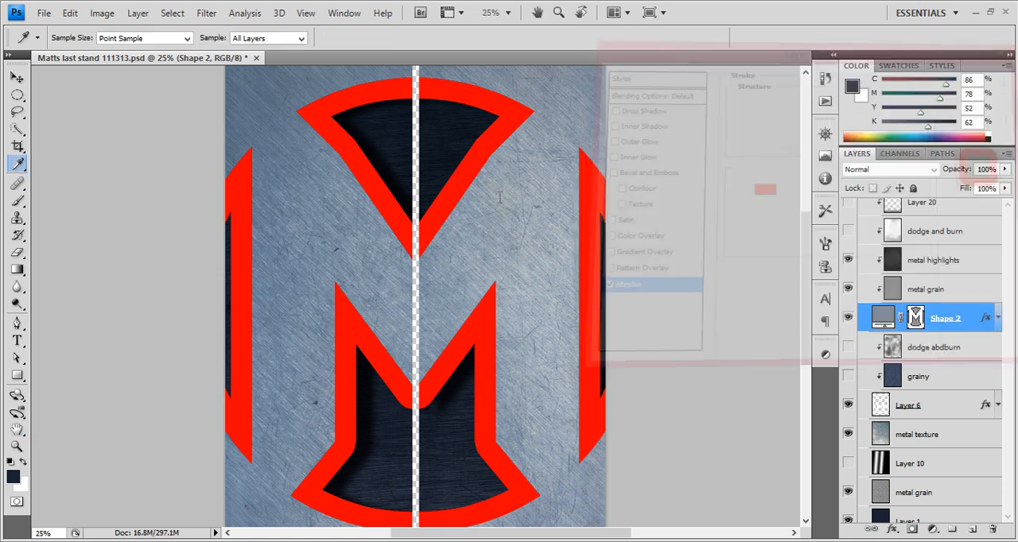
# Select the red stroke area with Color Range and add a new layer above Layer 6
pyautogui.click(208, 15)
pyautogui.moveTo(179, 14)
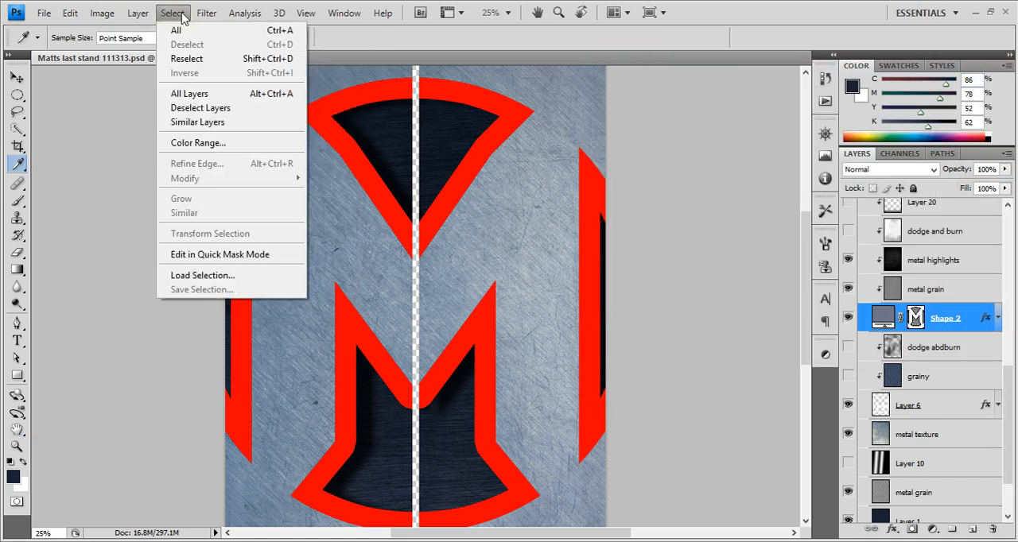
pyautogui.click(198, 143)
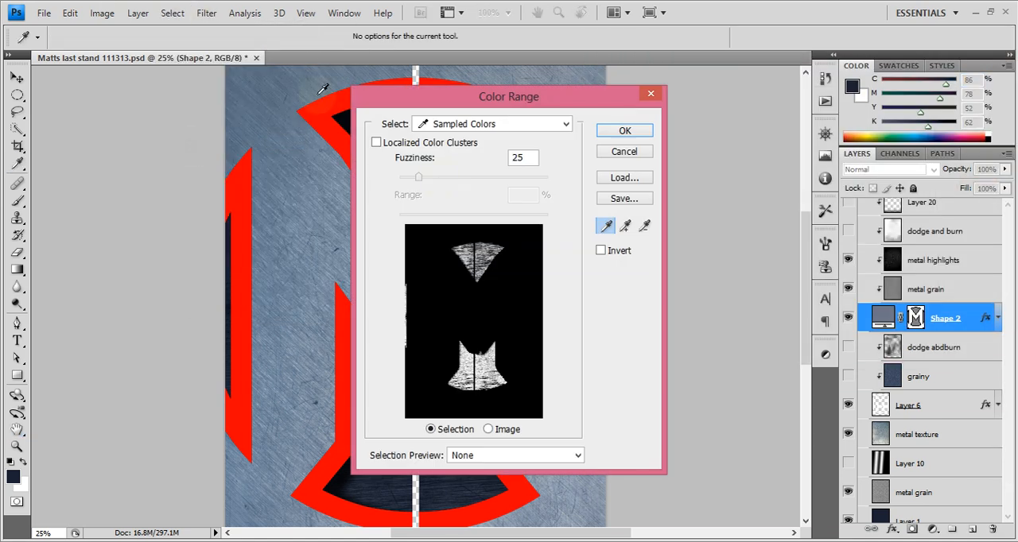
pyautogui.click(437, 317)
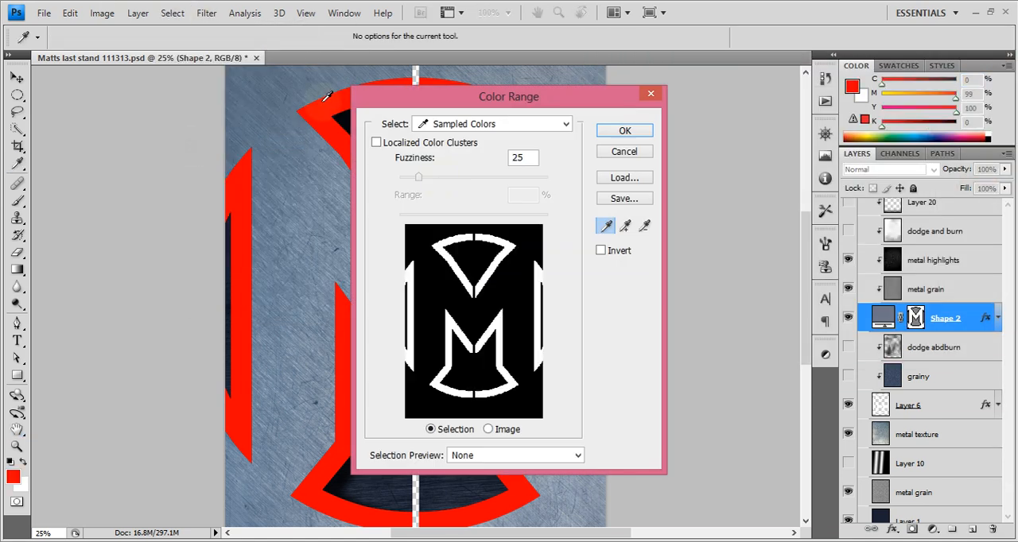
pyautogui.click(620, 134)
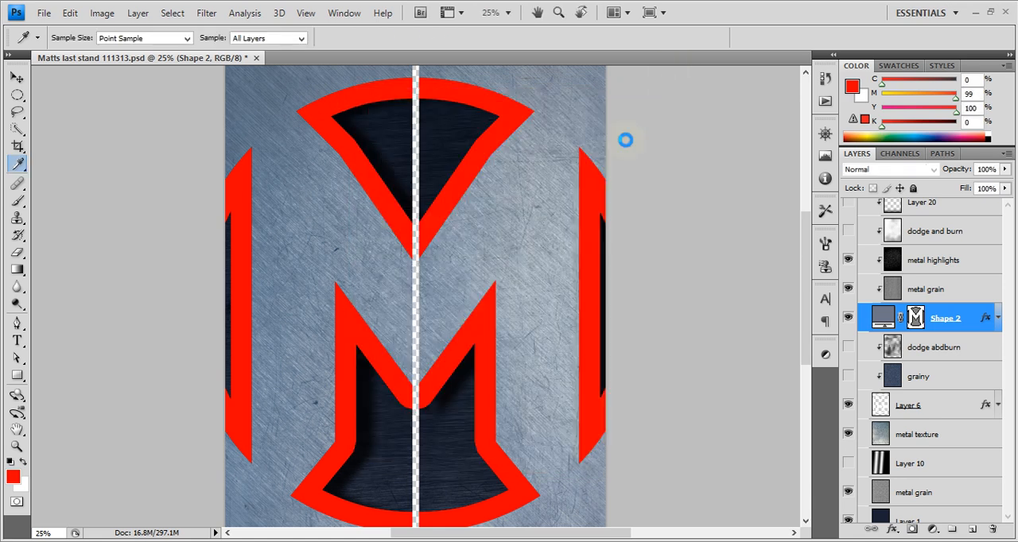
pyautogui.click(922, 408)
pyautogui.click(972, 529)
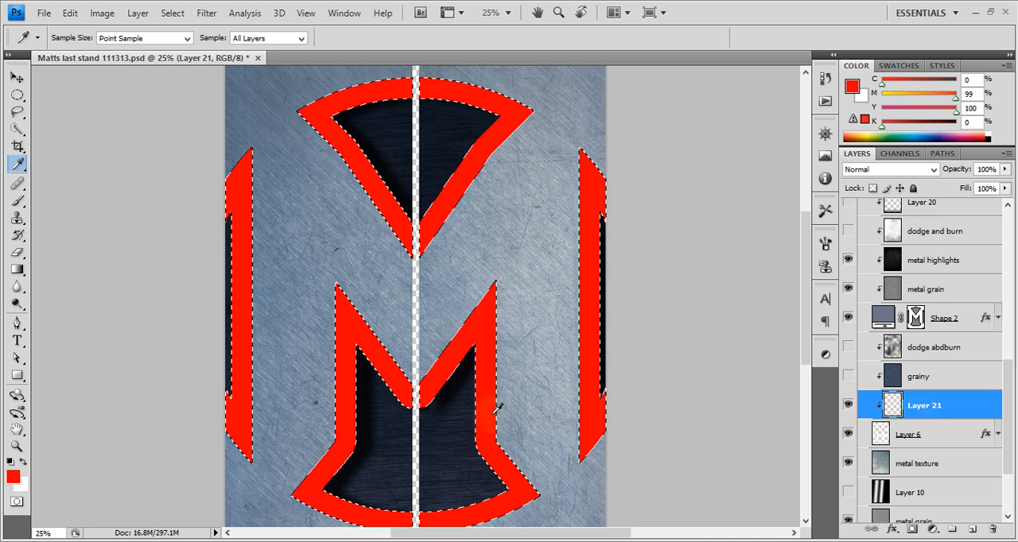
# Undo the extra layer, the color selection and the red stroke to restore Shape 2's gradient stroke
pyautogui.moveTo(959, 414); pyautogui.dragTo(992, 529)
pyautogui.hotkey('ctrl', 'alt', 'z')
pyautogui.hotkey('ctrl', 'alt', 'z')
pyautogui.hotkey('ctrl', 'alt', 'z')
pyautogui.hotkey('ctrl', 'alt', 'z')
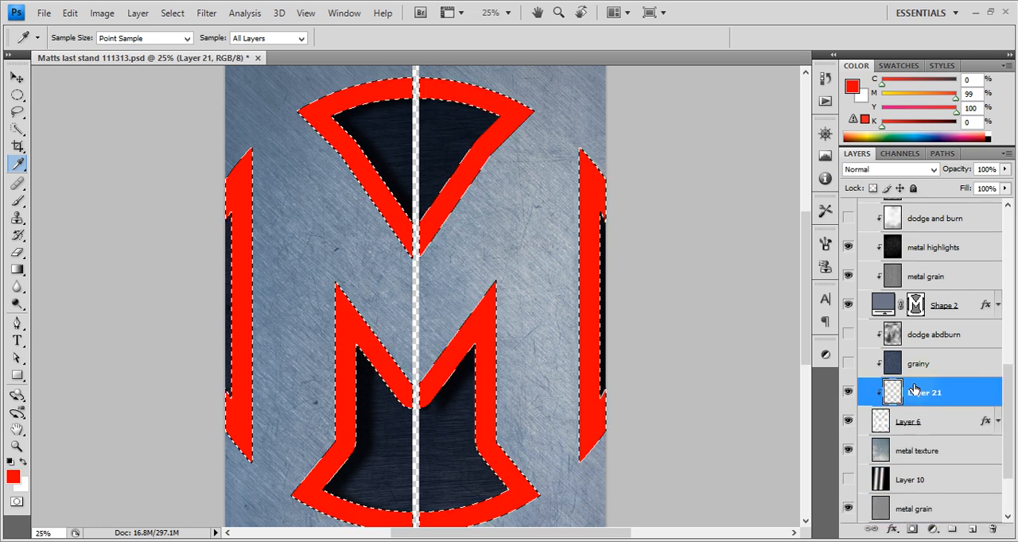
pyautogui.hotkey('ctrl', 'alt', 'z')
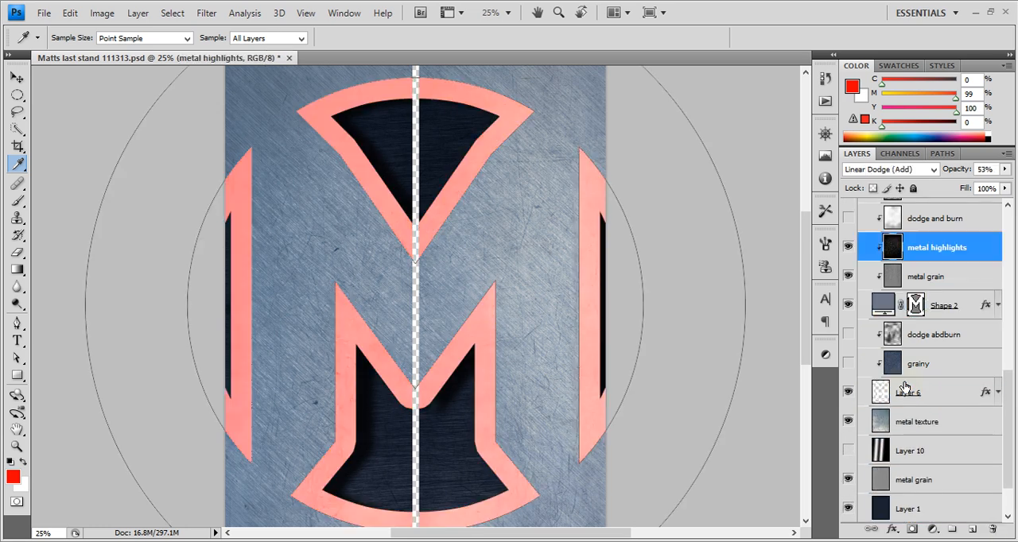
# Compare Layer 6 on and off and inspect the Drop Shadow settings in its layer style
pyautogui.click(932, 392)
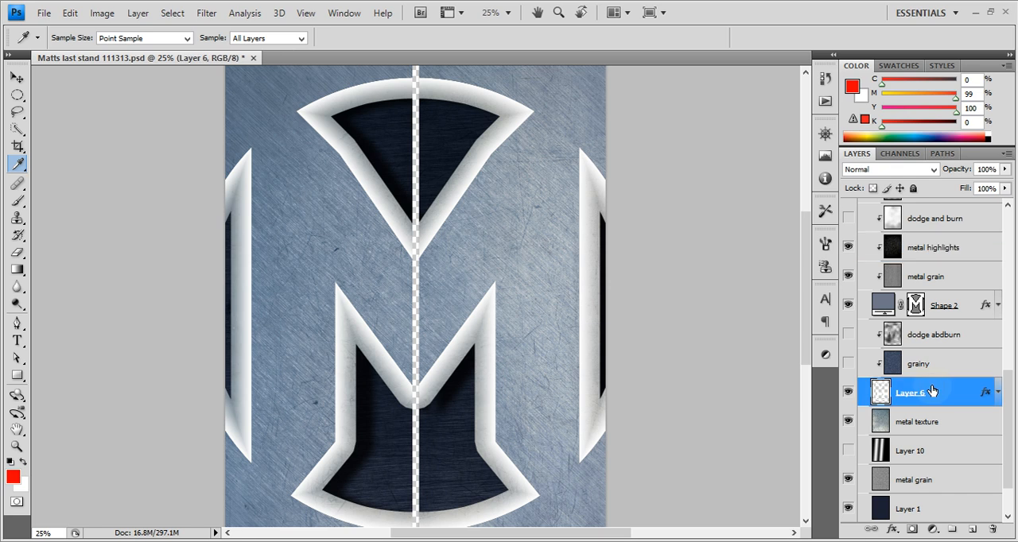
pyautogui.click(848, 393)
pyautogui.click(848, 393)
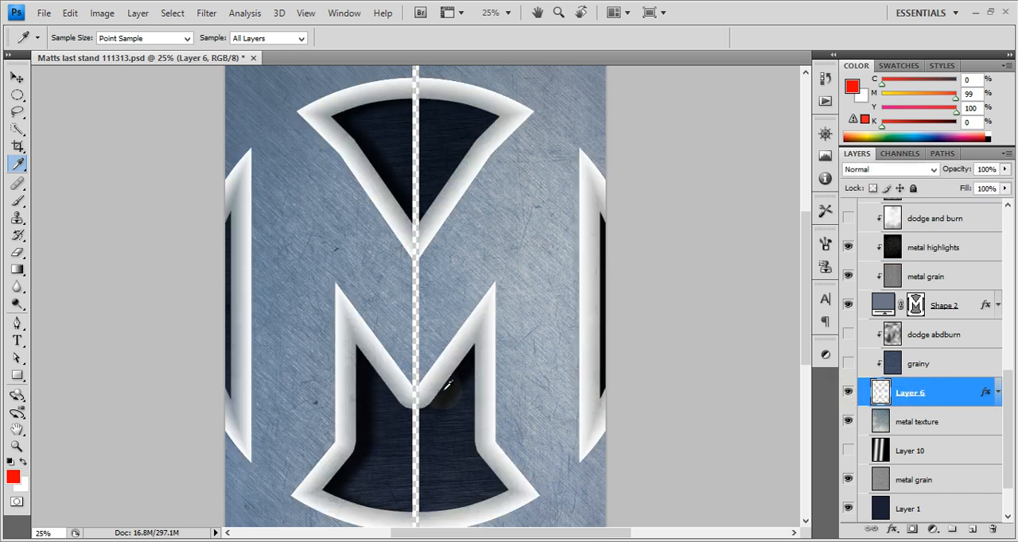
pyautogui.doubleClick(984, 394)
pyautogui.click(645, 106)
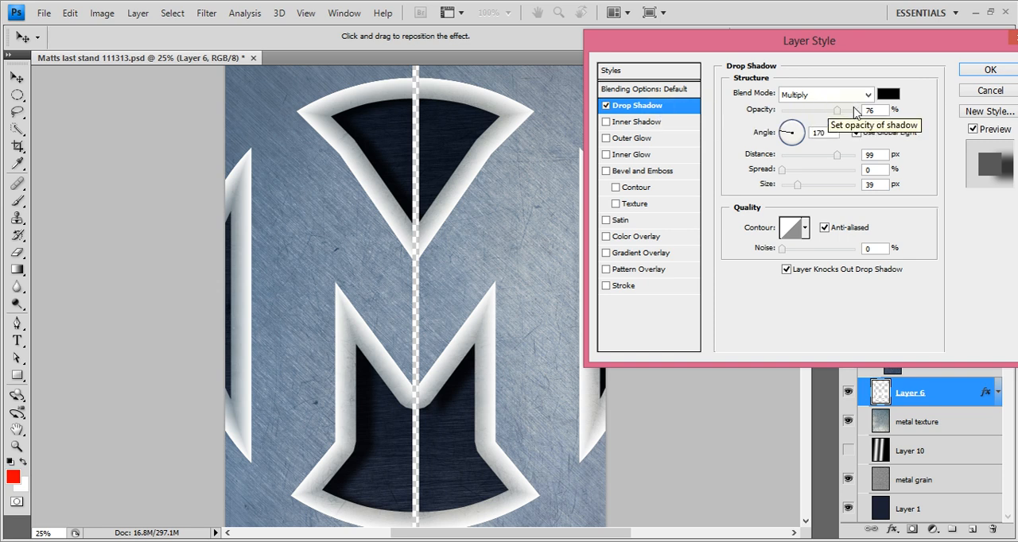
pyautogui.click(1004, 71)
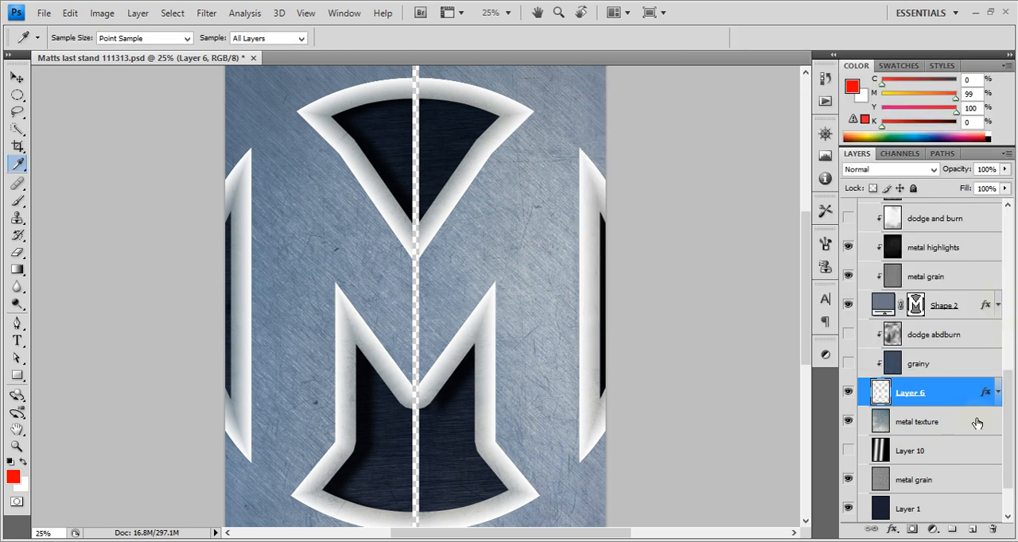
# Make the grainy layer clipped to Layer 6 visible and select it
pyautogui.click(972, 419)
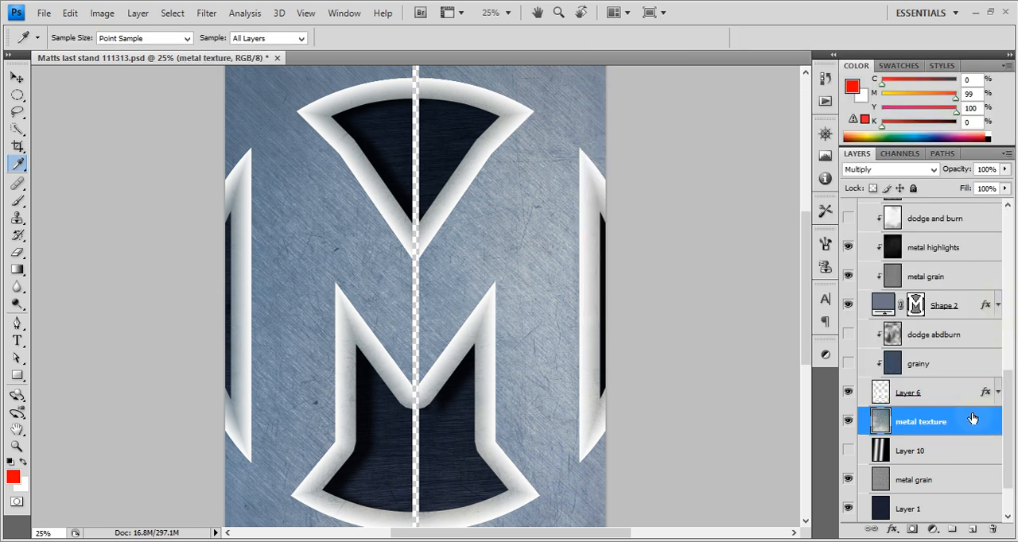
pyautogui.click(847, 364)
pyautogui.click(907, 374)
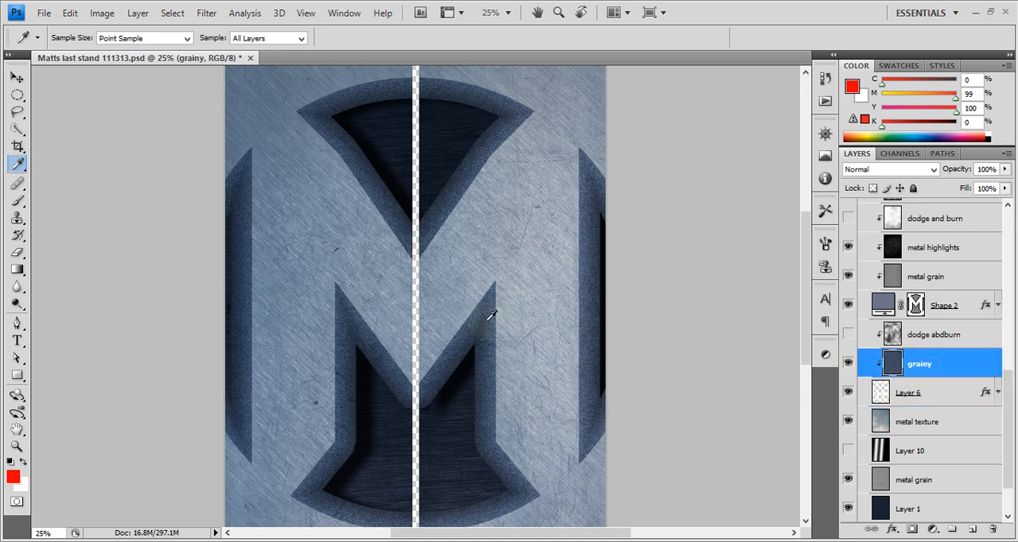
# Browse the Noise and Blur filters that apply to the grainy layer's texture
pyautogui.click(206, 15)
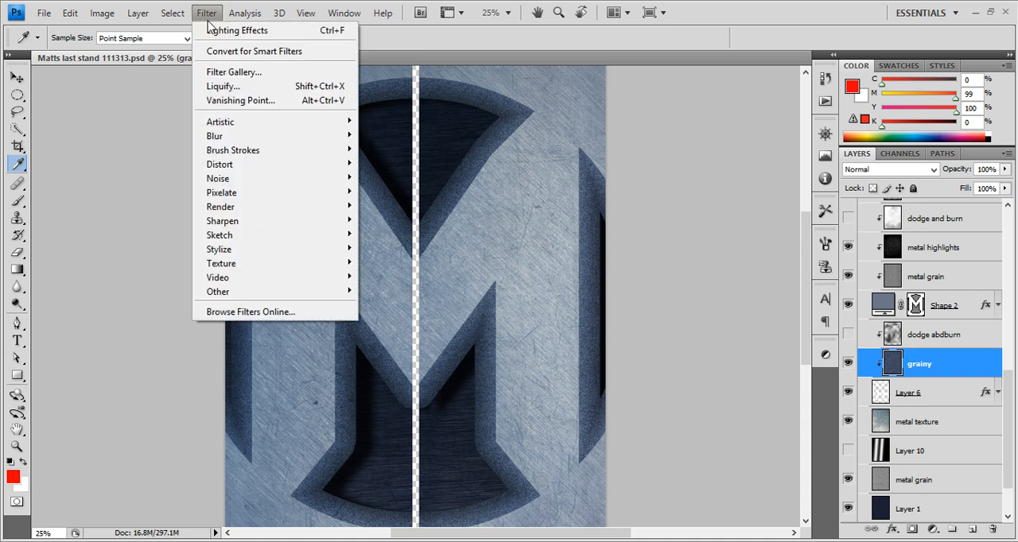
pyautogui.moveTo(302, 136)
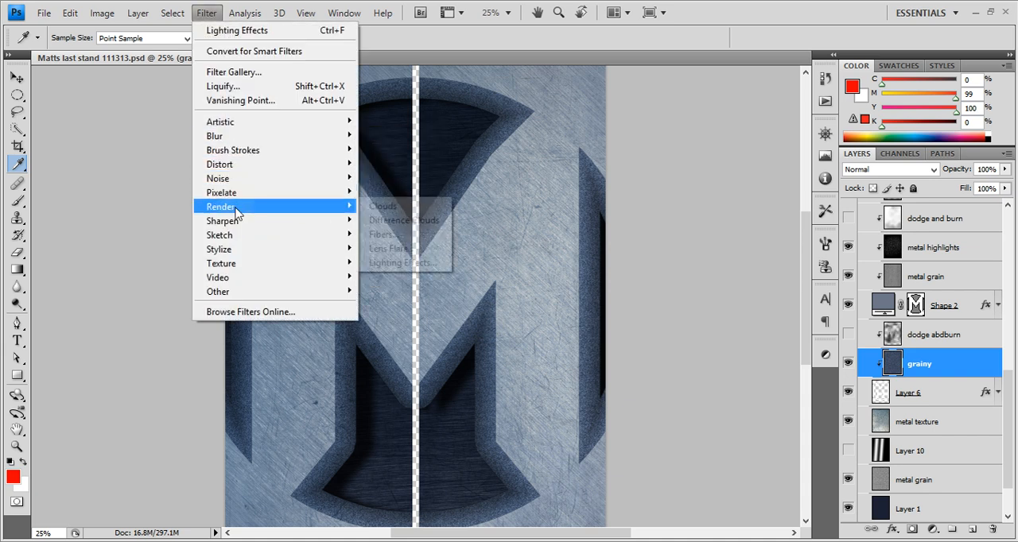
pyautogui.moveTo(242, 184)
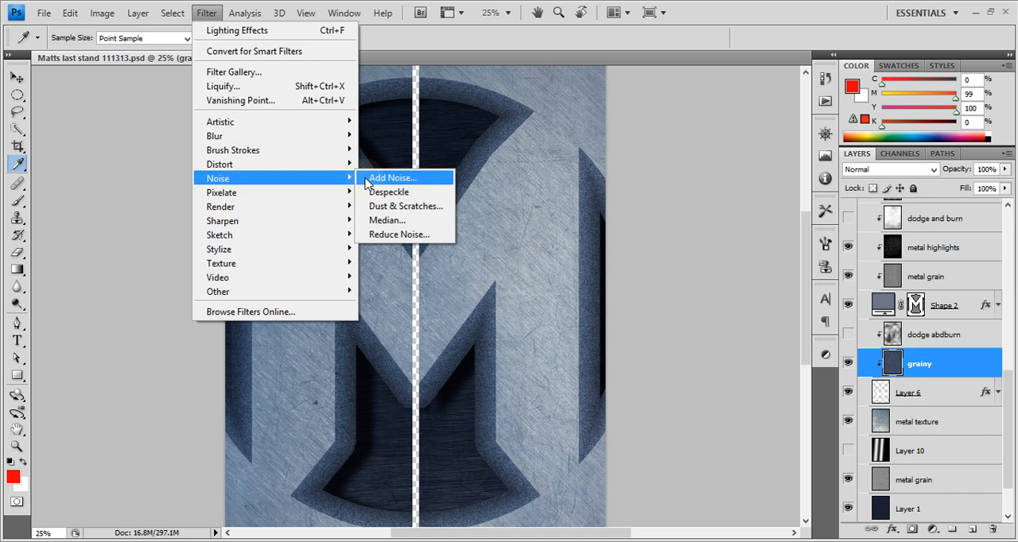
pyautogui.click(961, 379)
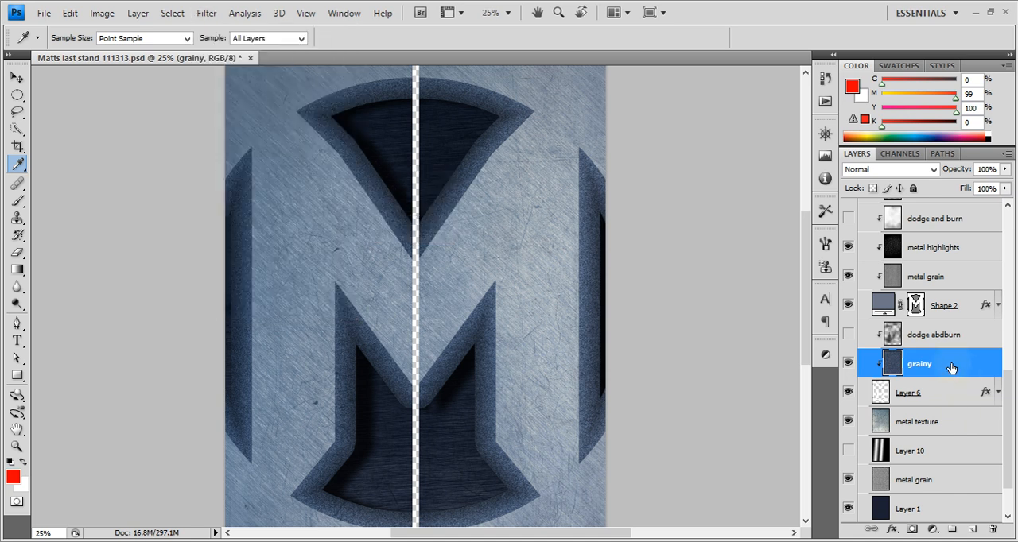
pyautogui.click(213, 14)
pyautogui.moveTo(334, 140)
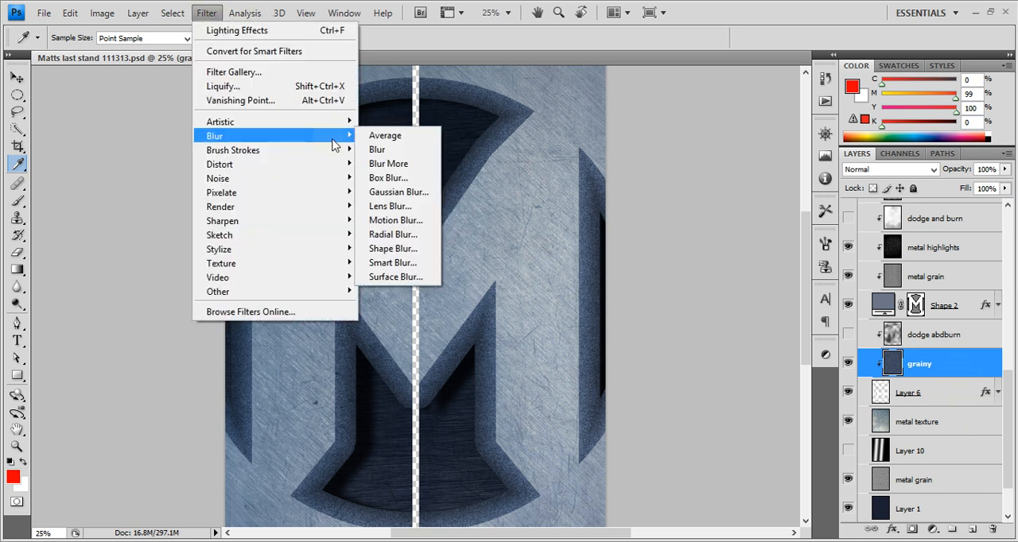
pyautogui.click(954, 370)
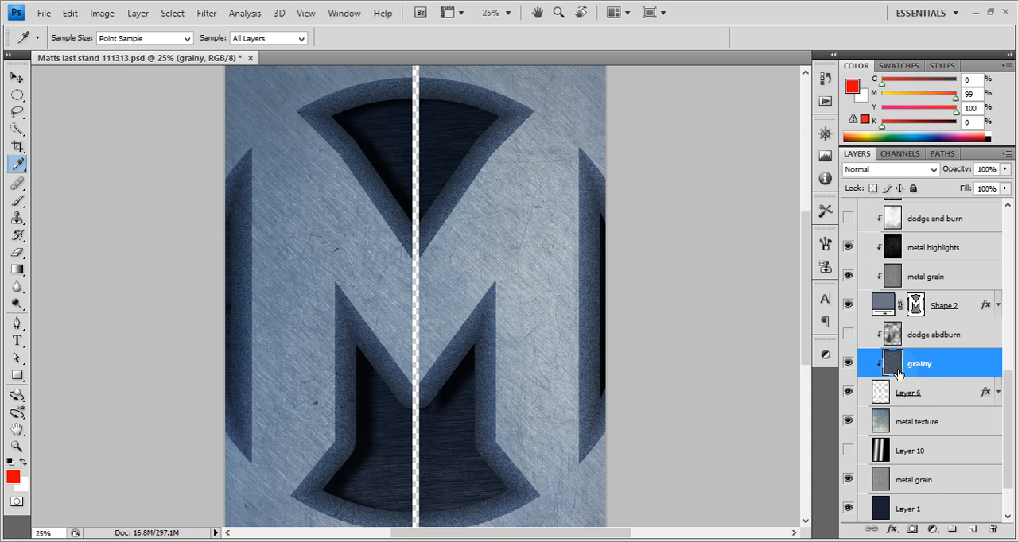
# Try colorizing the grainy layer through Hue/Saturation with the lightness at -16
pyautogui.hotkey('ctrl', 'u')
pyautogui.click(820, 170)
pyautogui.hotkey('ctrl', 'u')
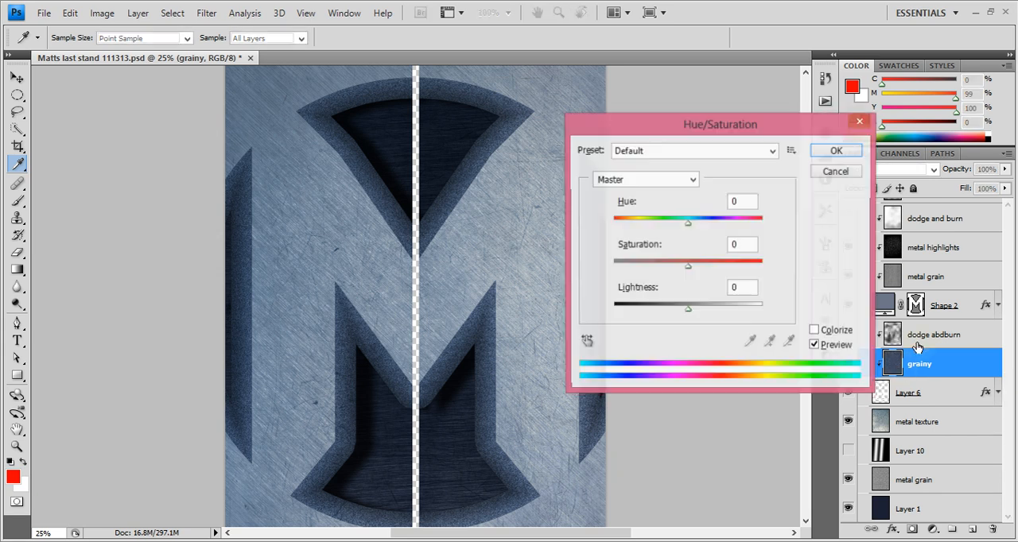
pyautogui.click(837, 334)
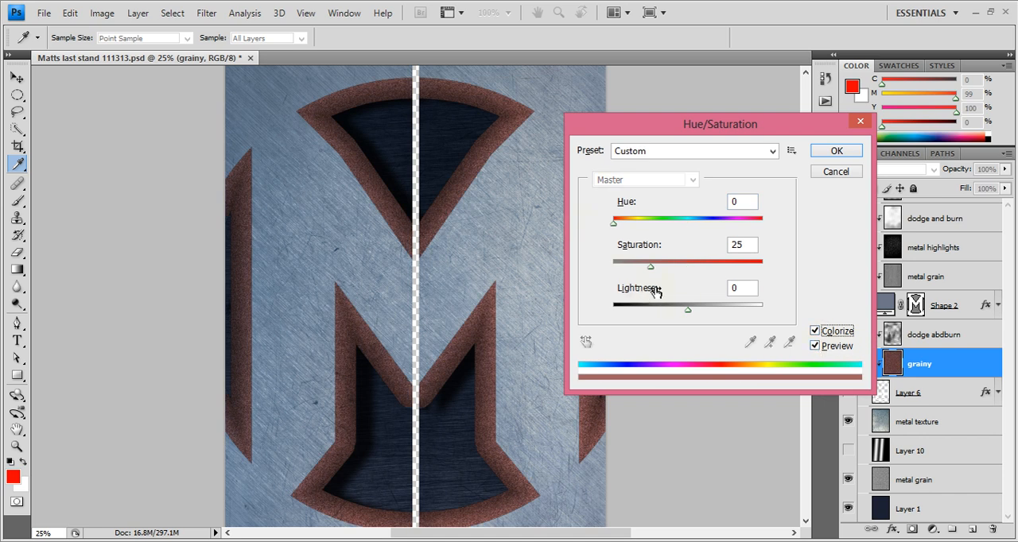
pyautogui.moveTo(687, 310); pyautogui.dragTo(677, 310)
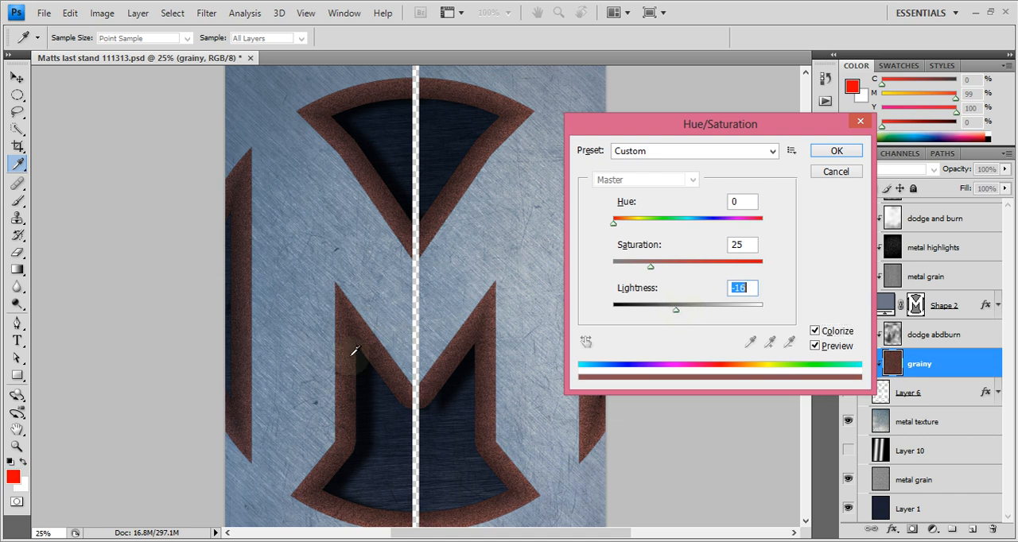
pyautogui.click(844, 176)
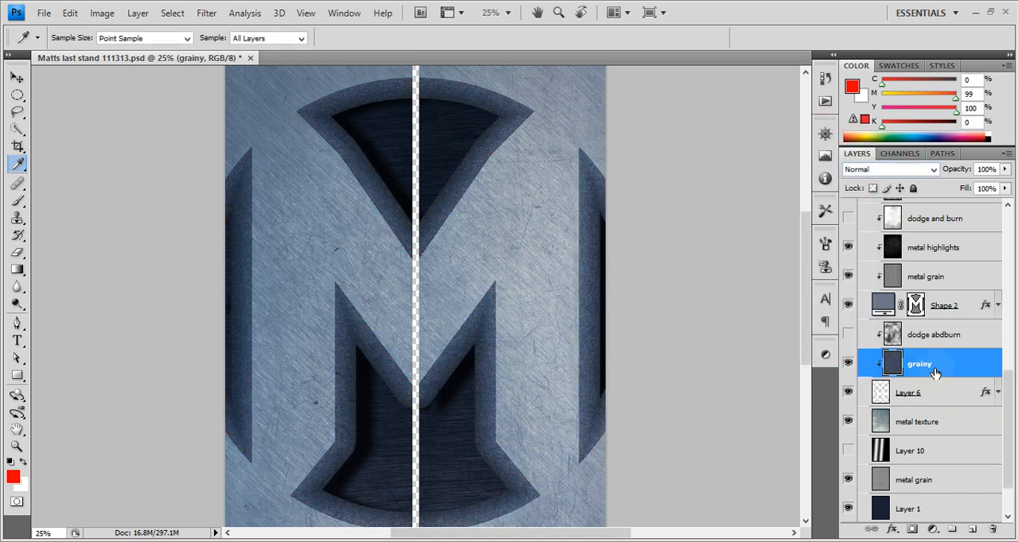
# Select the dodge abdburn layer, make it visible and keep its blend mode at Hard Light
pyautogui.click(974, 345)
pyautogui.click(849, 336)
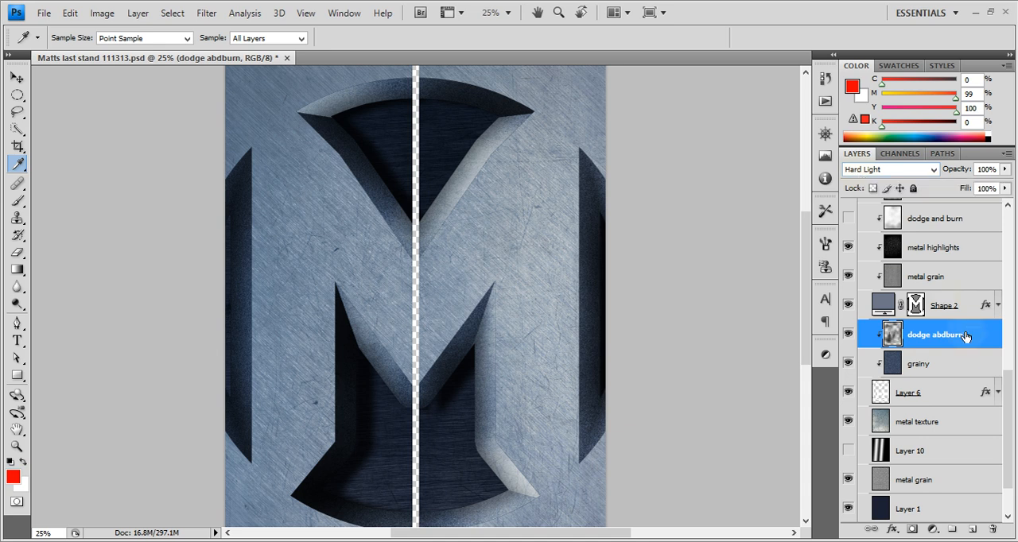
pyautogui.click(887, 172)
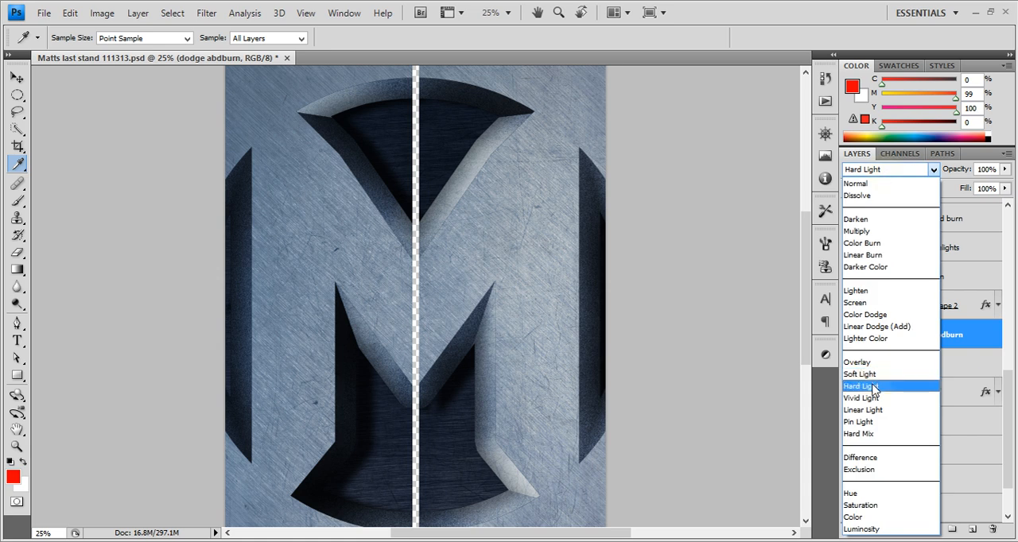
pyautogui.click(873, 387)
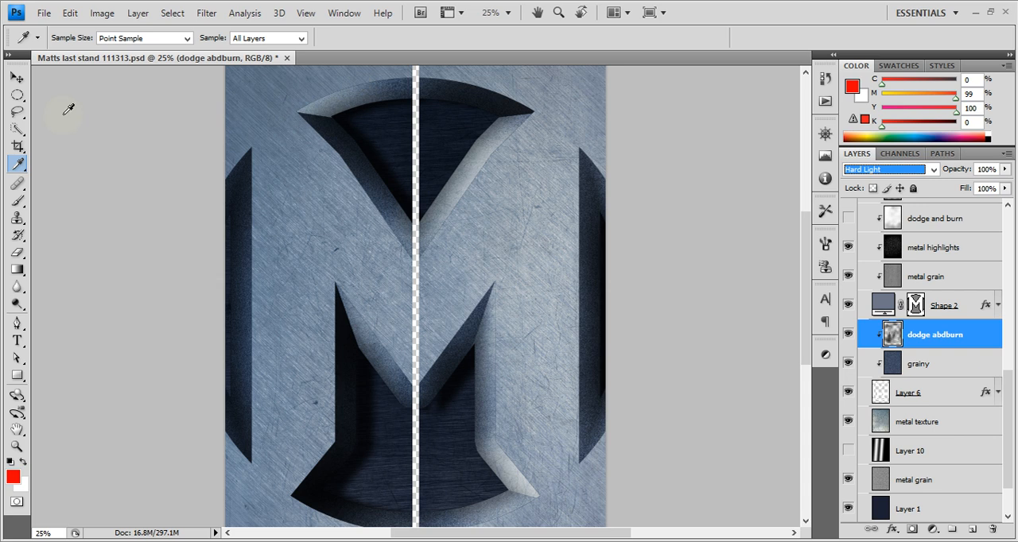
# Outline the upper arc of the bevelled border with a Polygonal Lasso selection
pyautogui.click(17, 112)
pyautogui.click(75, 125)
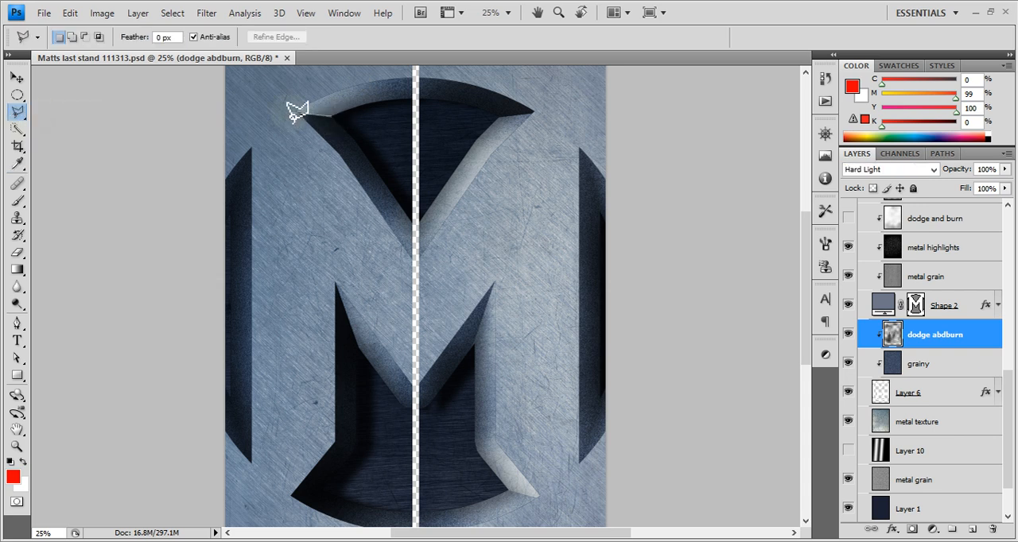
pyautogui.click(296, 108)
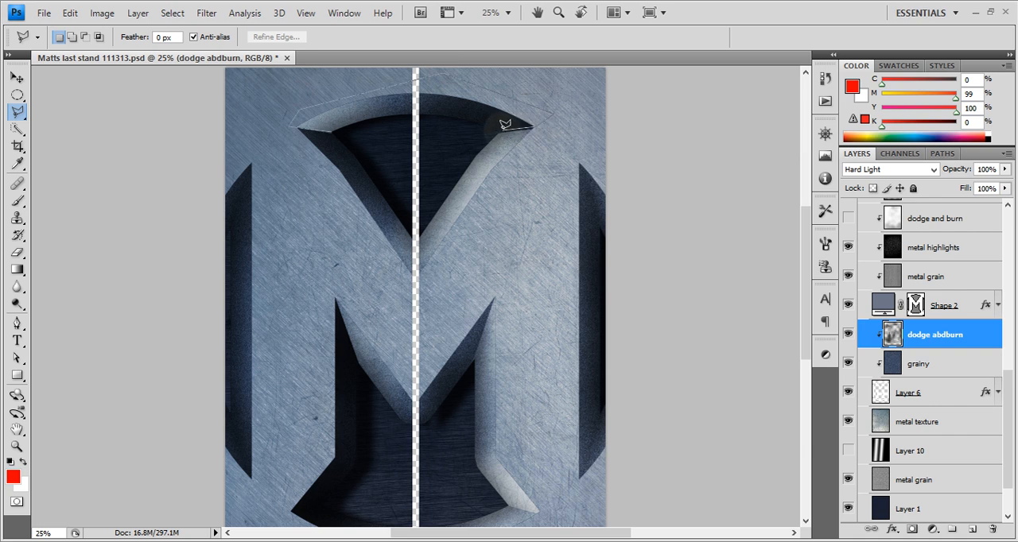
pyautogui.doubleClick(335, 126)
# Try shading the selected arc in black and white using a 600 px brush at 90% opacity, and deselect
pyautogui.press('b')
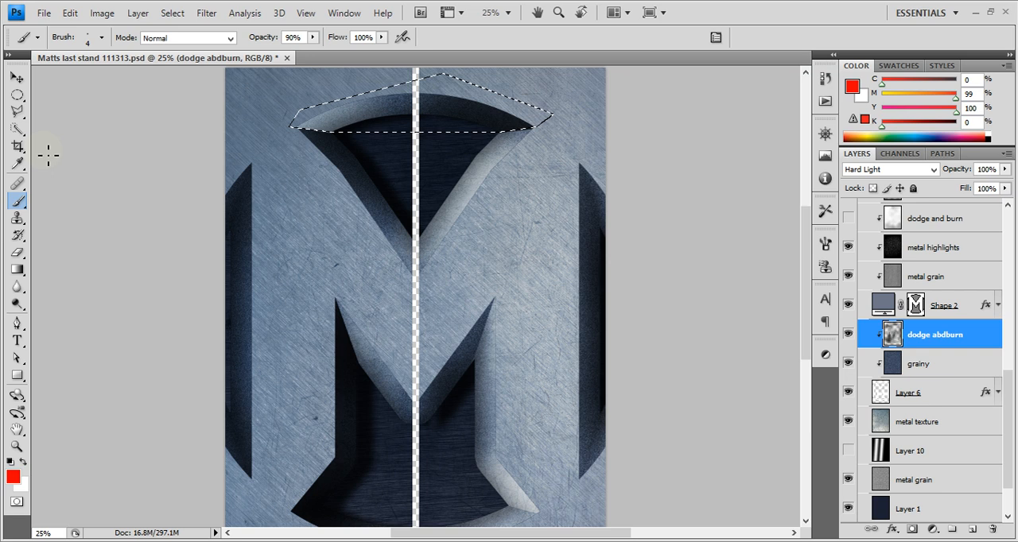
pyautogui.press('d')
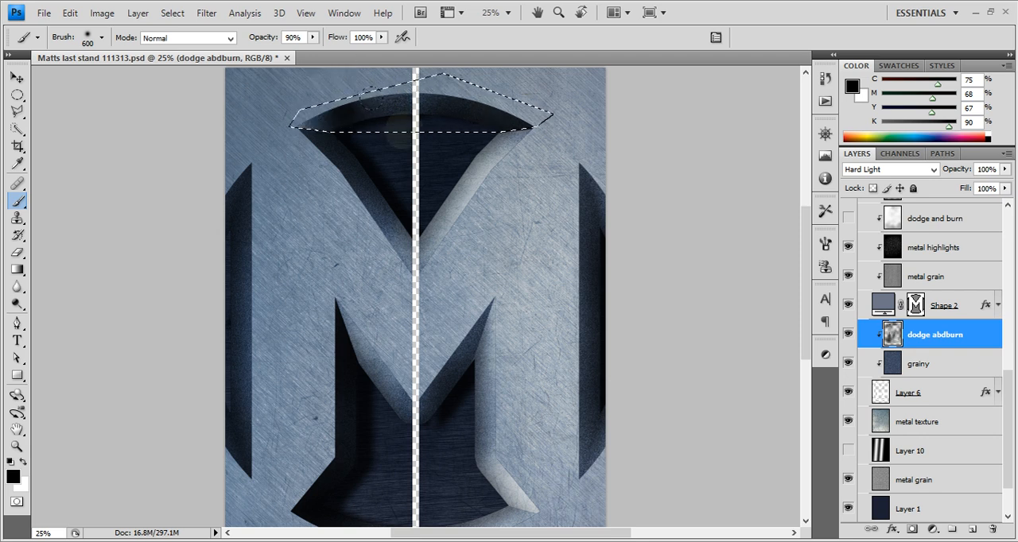
pyautogui.press('x')
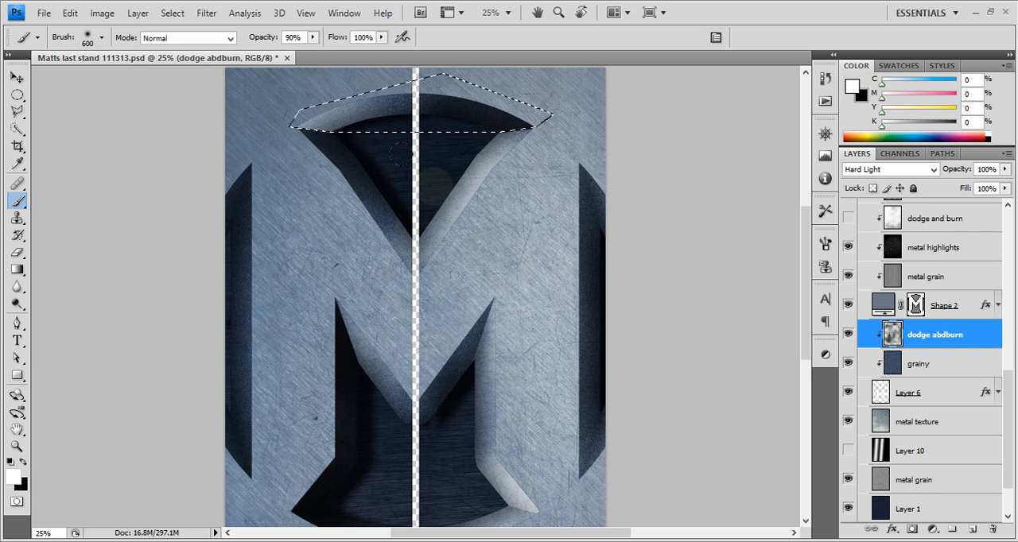
pyautogui.hotkey('ctrl', 'd')
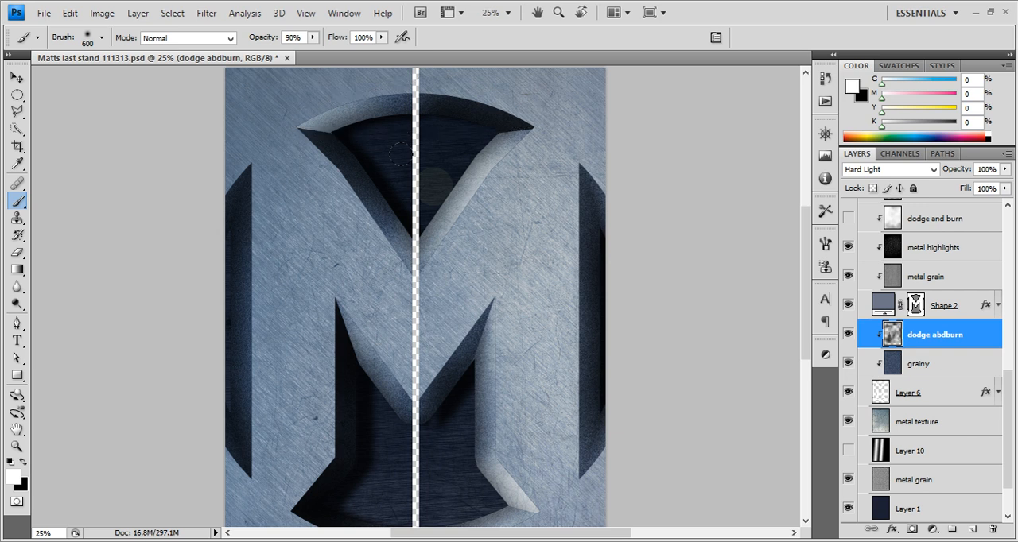
# Undo the trial shading and selection on the arc, and select the dodge abdburn layer again
pyautogui.hotkey('ctrl', 'alt', 'z')
pyautogui.hotkey('ctrl', 'alt', 'z')
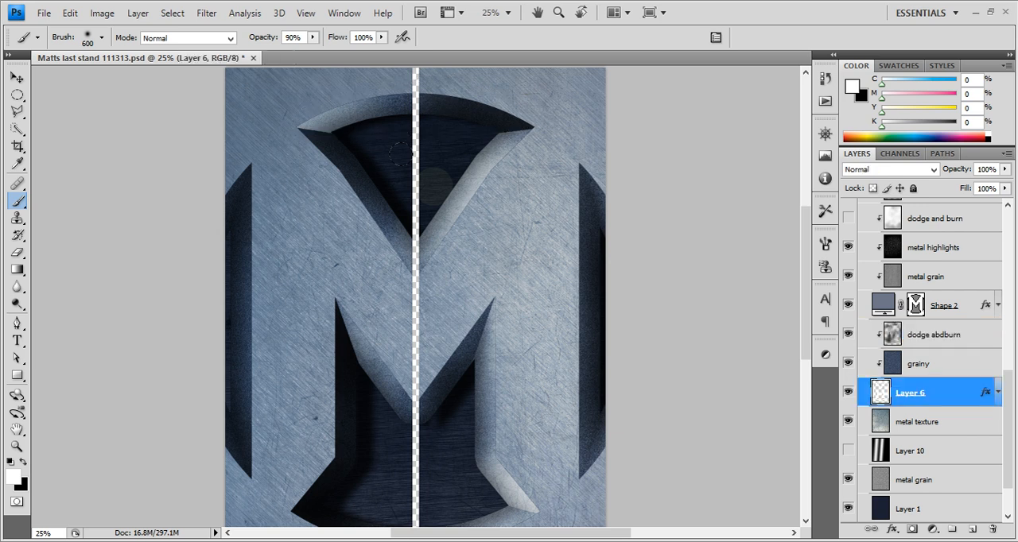
pyautogui.click(959, 371)
pyautogui.click(959, 347)
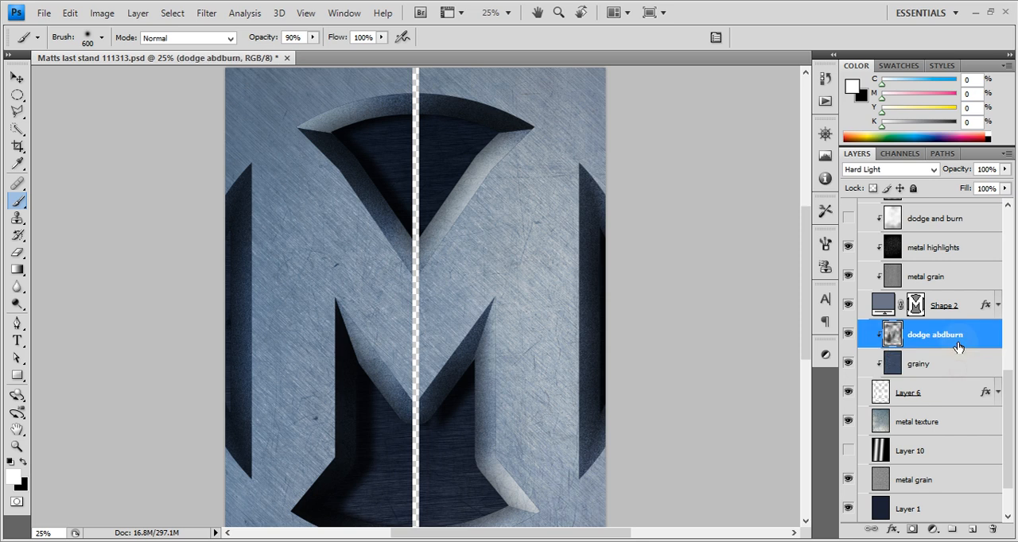
# Select the dodge and burn layer above metal highlights and make it visible
pyautogui.scroll(-3, 477, 487)
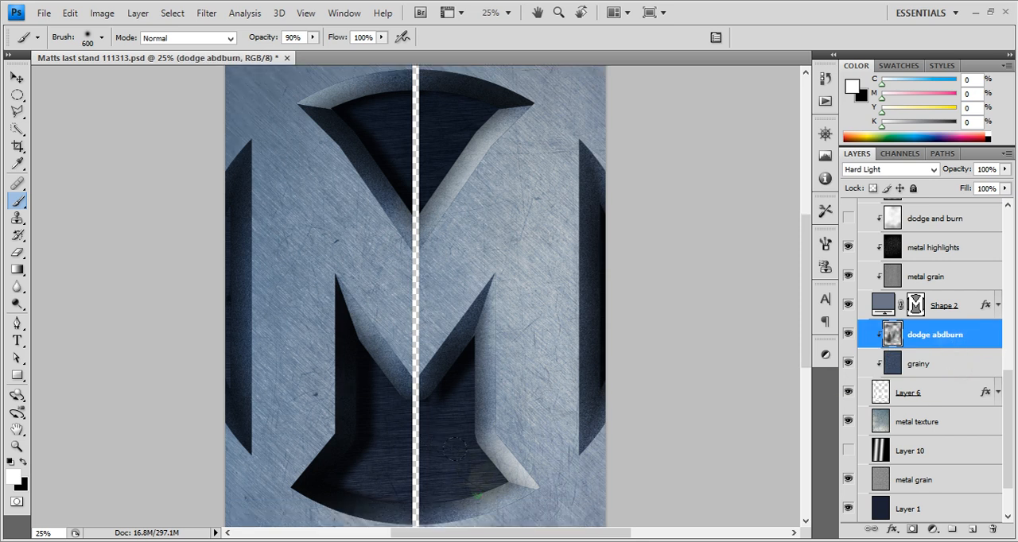
pyautogui.click(954, 370)
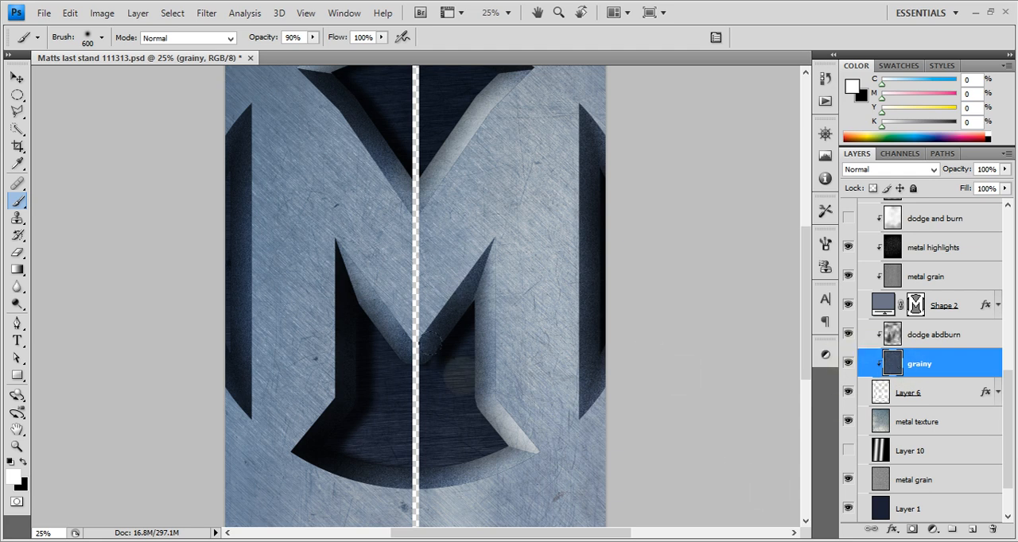
pyautogui.scroll(3, 949, 368)
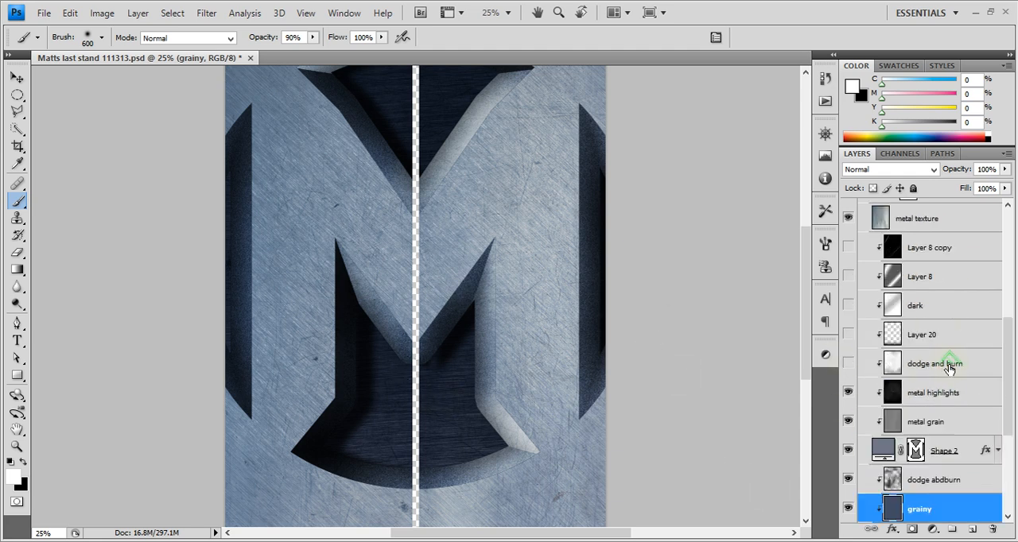
pyautogui.scroll(2, 948, 368)
pyautogui.click(941, 365)
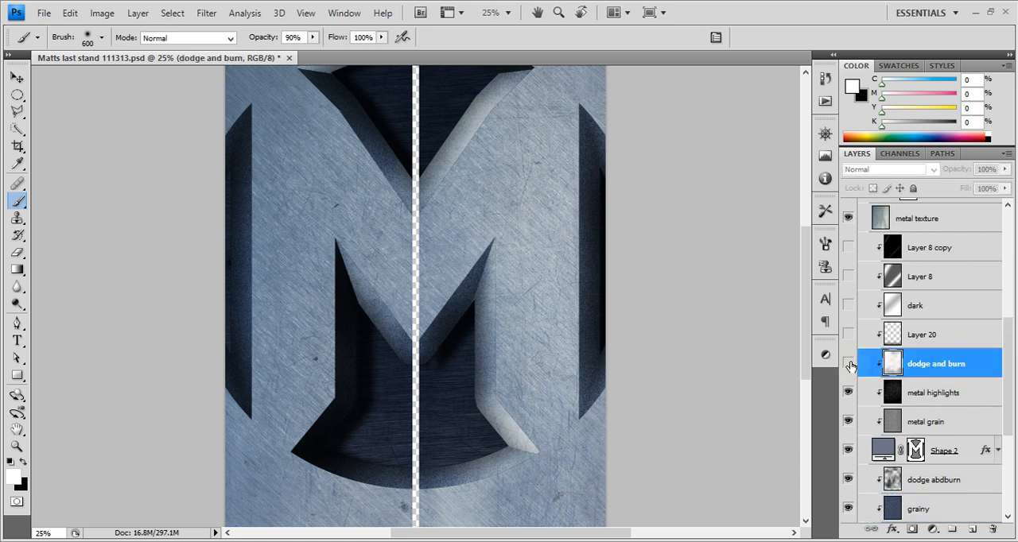
pyautogui.click(848, 363)
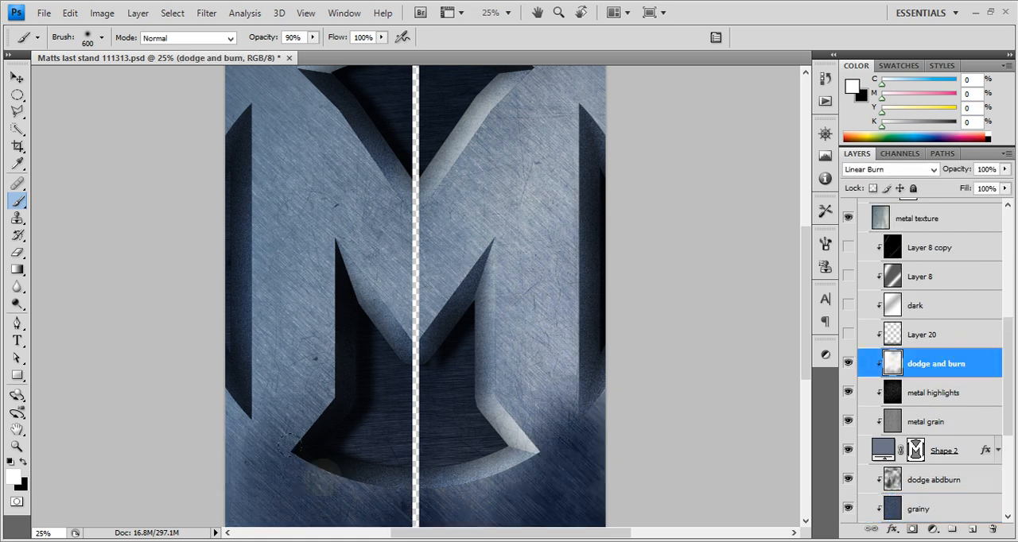
# Make Layer 20, directly above the dodge and burn layer, visible
pyautogui.scroll(2, 907, 365)
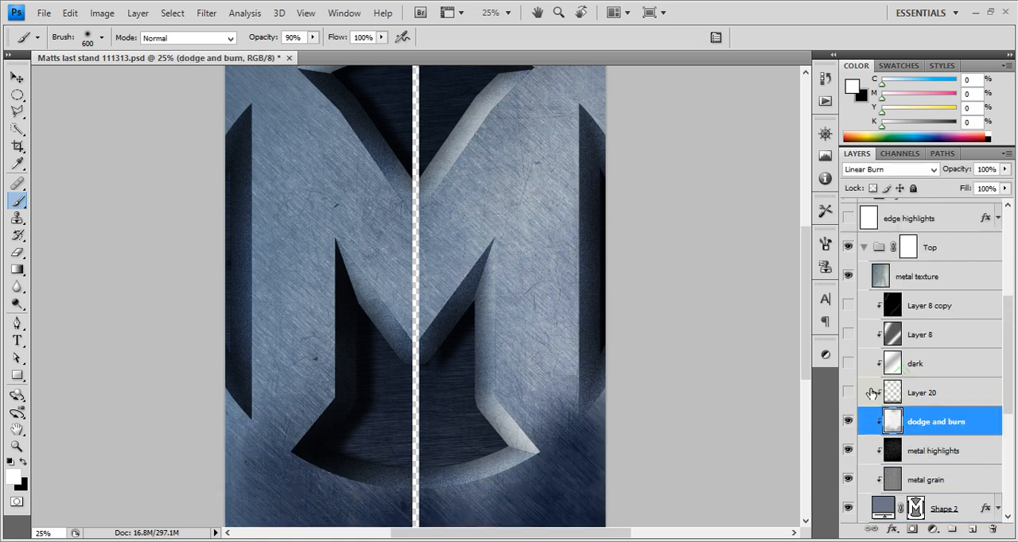
pyautogui.moveTo(1009, 383); pyautogui.dragTo(1010, 404)
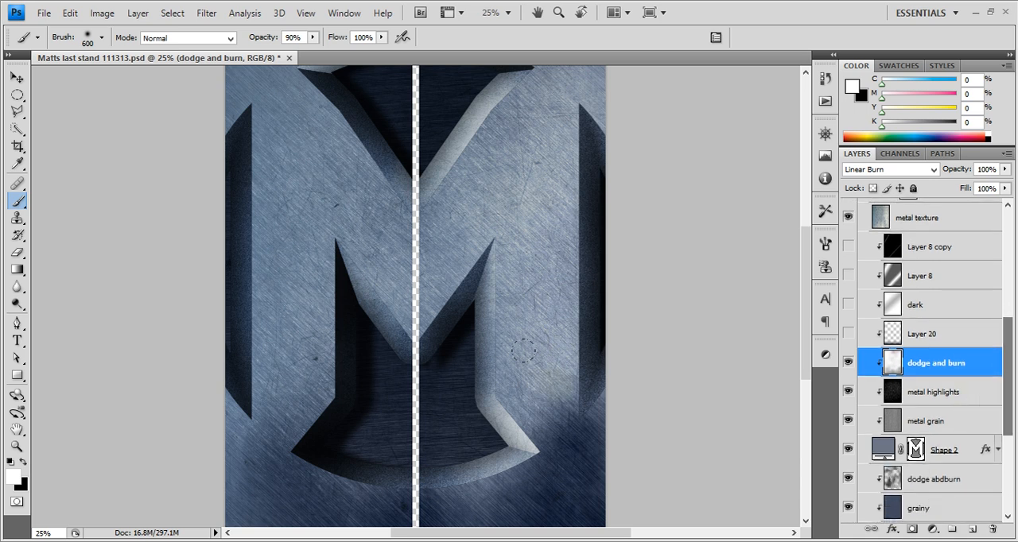
pyautogui.scroll(-1, 463, 346)
pyautogui.scroll(1, 460, 346)
pyautogui.click(848, 333)
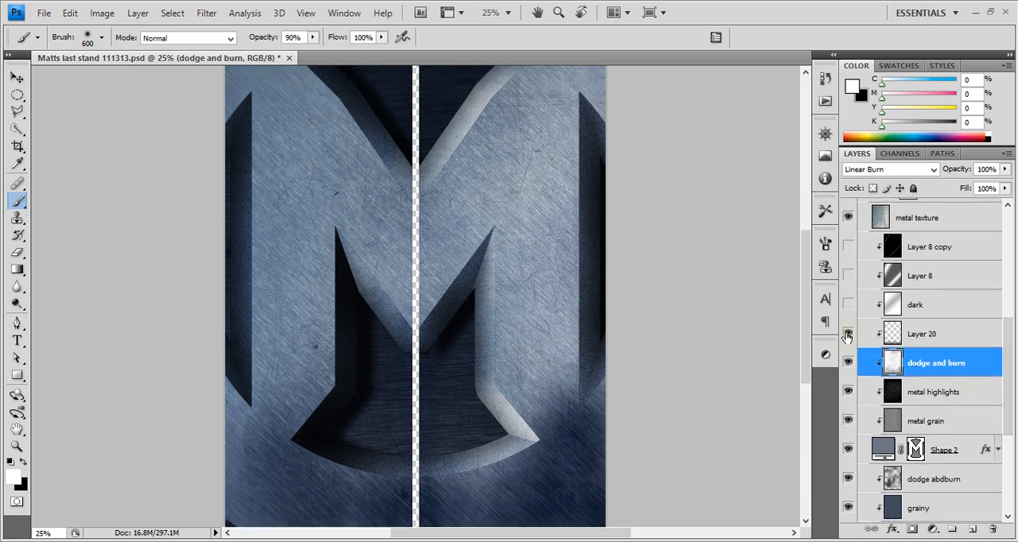
# Compare the dark layer on and off, select it and leave it visible
pyautogui.scroll(-3, 503, 420)
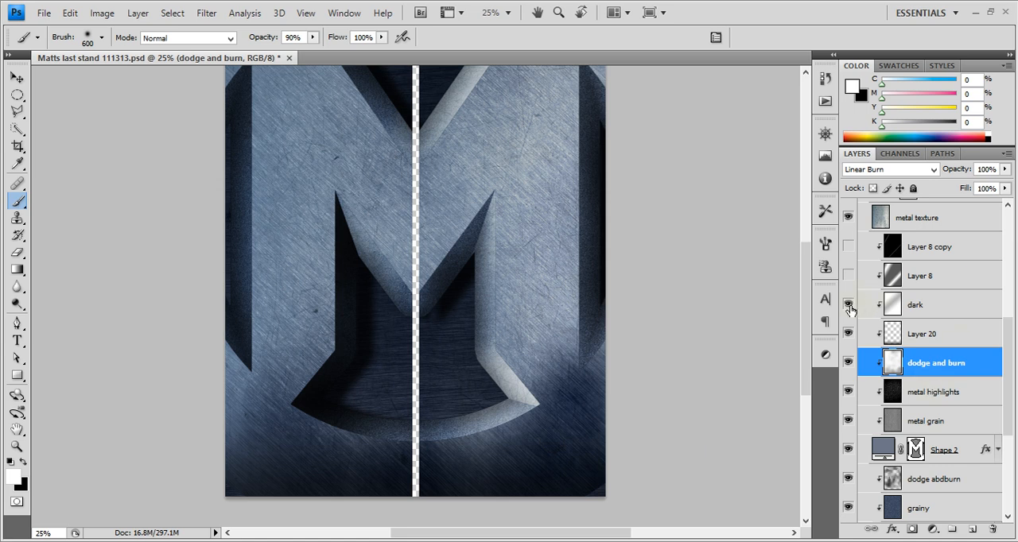
pyautogui.click(848, 307)
pyautogui.click(849, 307)
pyautogui.click(899, 310)
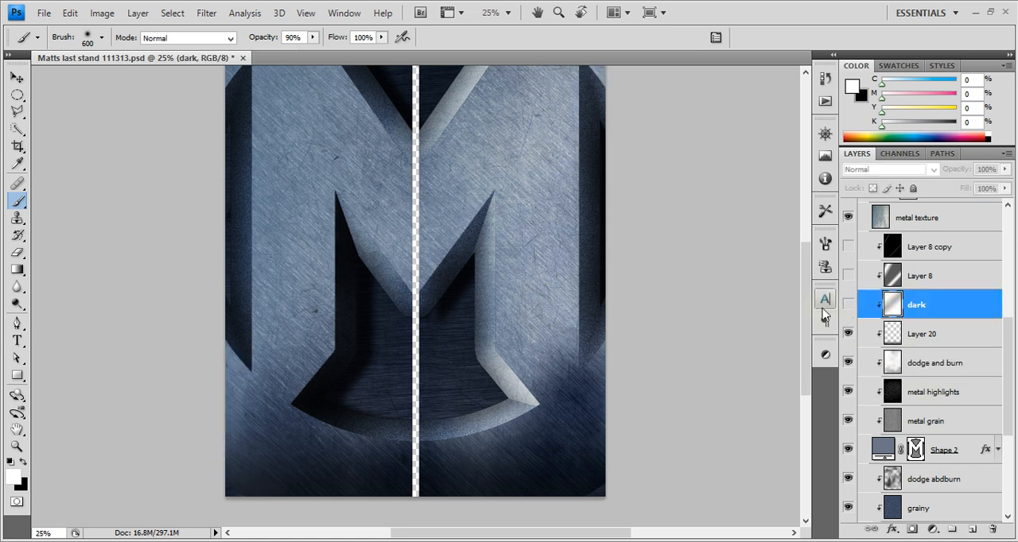
pyautogui.click(849, 309)
pyautogui.scroll(5, 746, 273)
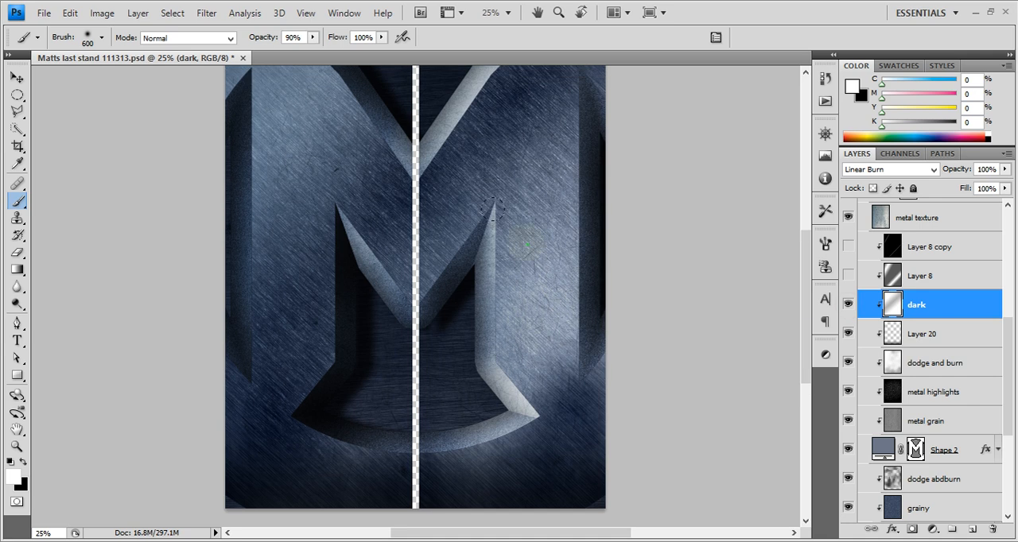
# Set up the Gradient tool with the white-to-transparent preset while the dark layer is selected
pyautogui.scroll(-1, 597, 169)
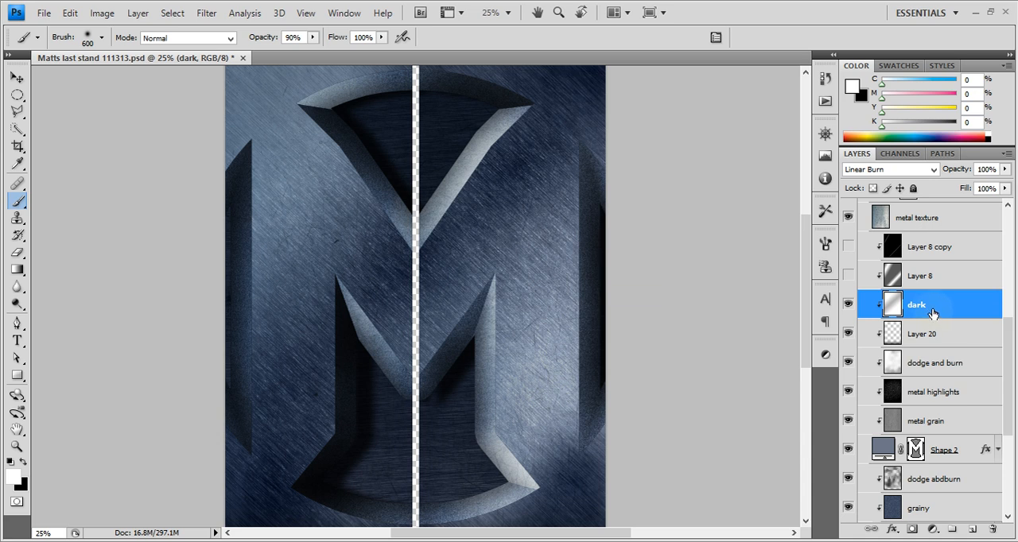
pyautogui.click(23, 267)
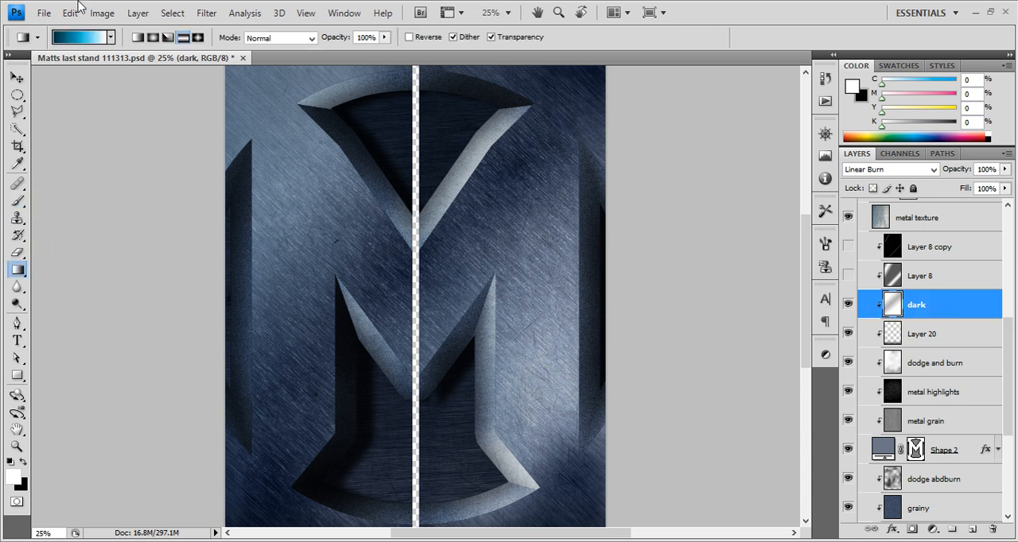
pyautogui.click(112, 38)
pyautogui.click(59, 69)
pyautogui.click(114, 314)
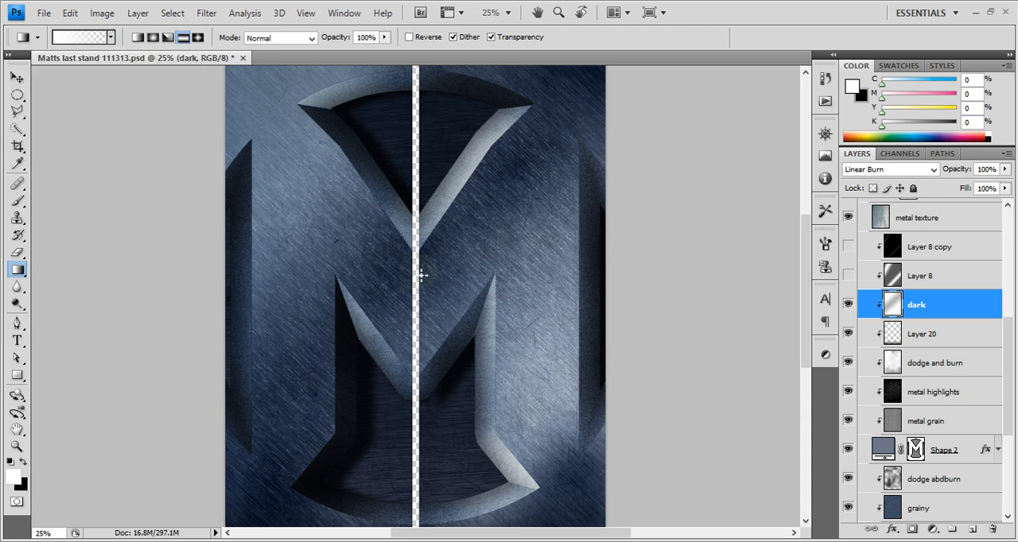
# Make Layer 8 above the dark layer visible, select it and compare the image with it on and off
pyautogui.moveTo(422, 274); pyautogui.dragTo(578, 311)
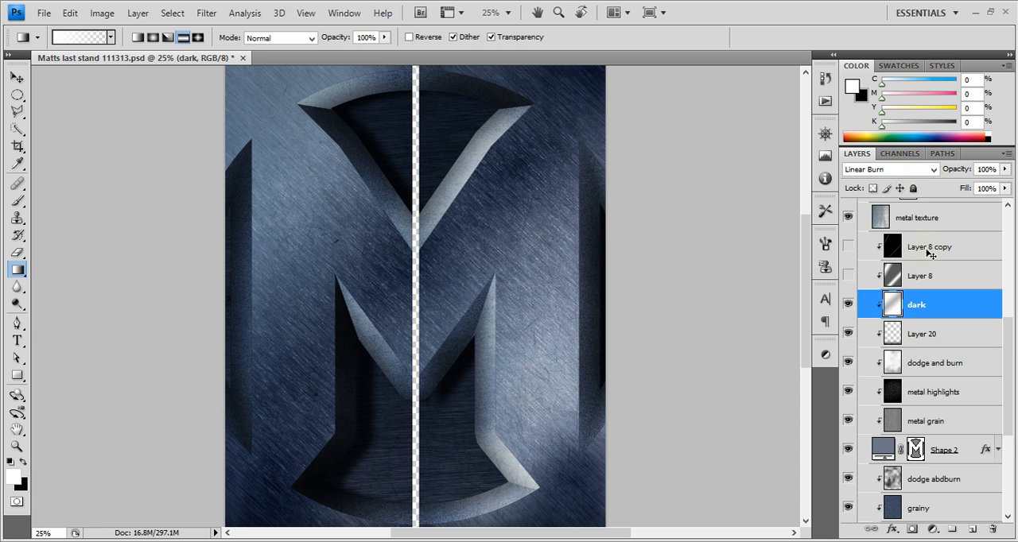
pyautogui.click(848, 276)
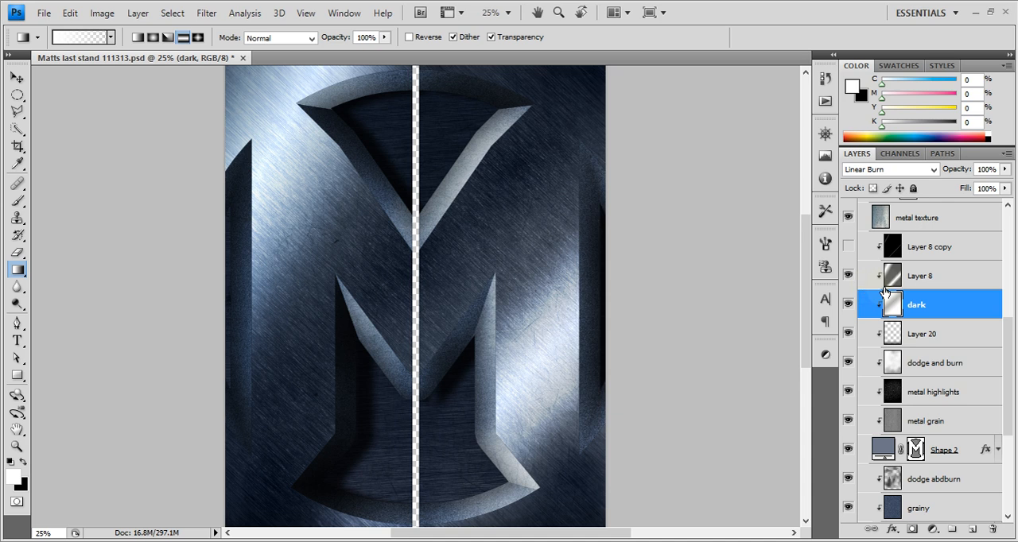
pyautogui.scroll(2, 983, 318)
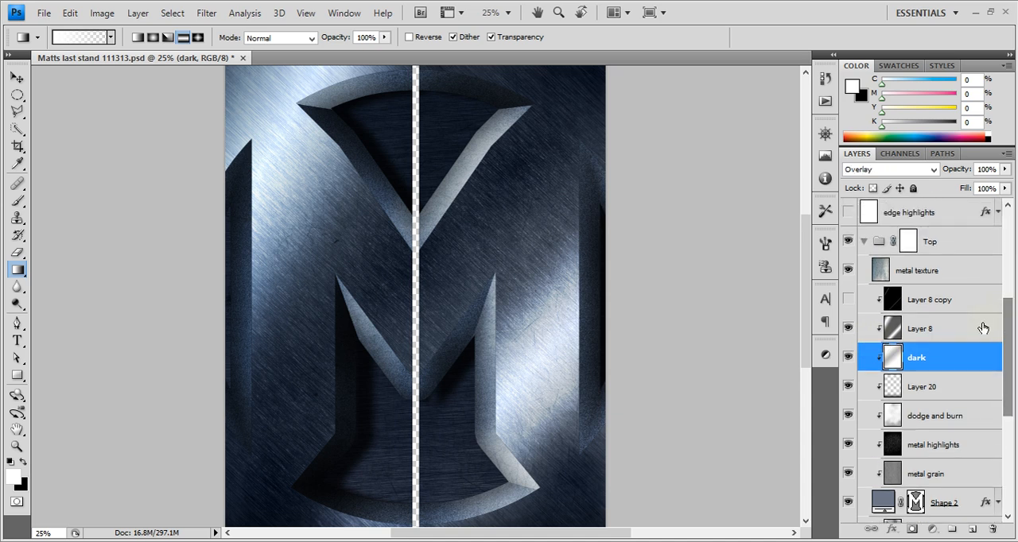
pyautogui.click(934, 169)
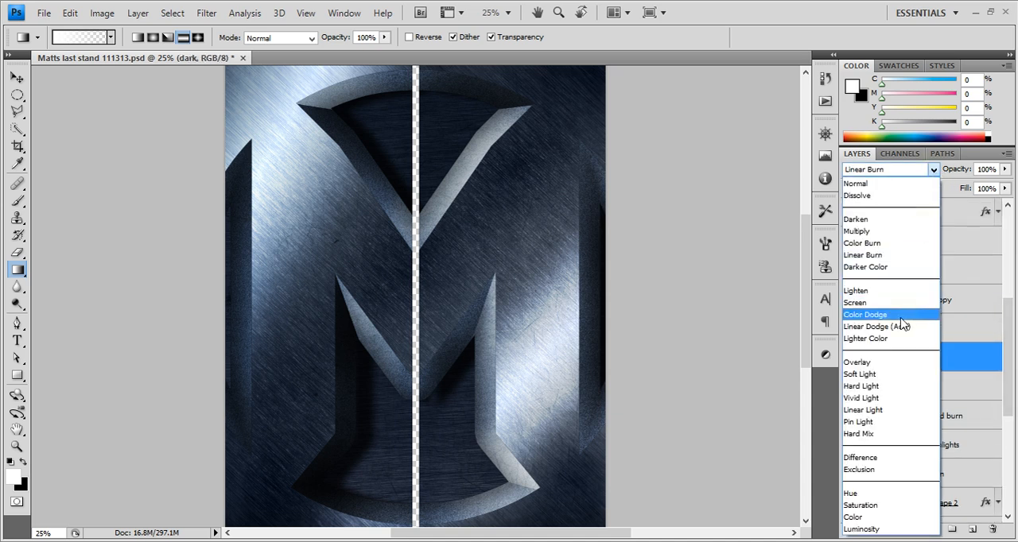
pyautogui.click(962, 321)
pyautogui.click(951, 333)
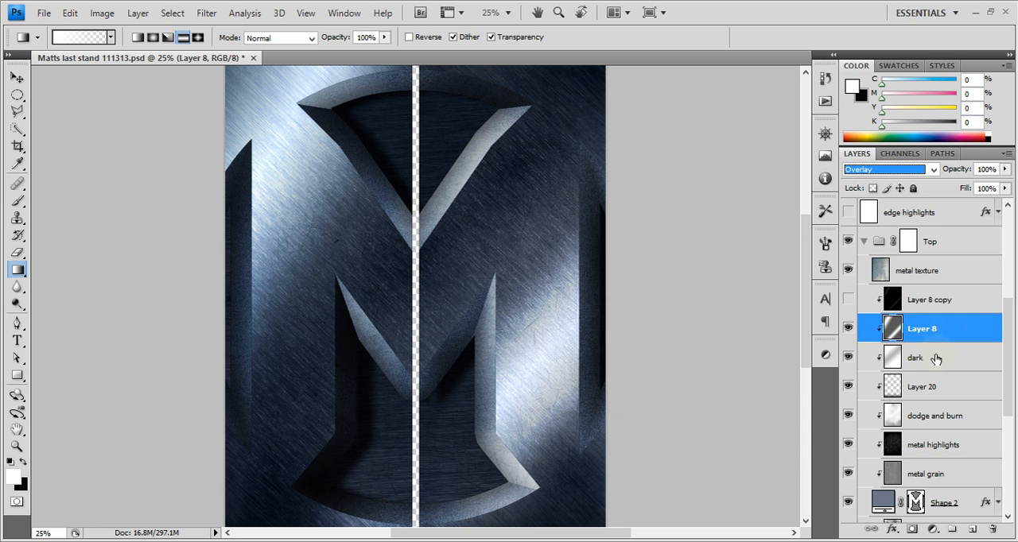
pyautogui.click(849, 328)
pyautogui.click(849, 329)
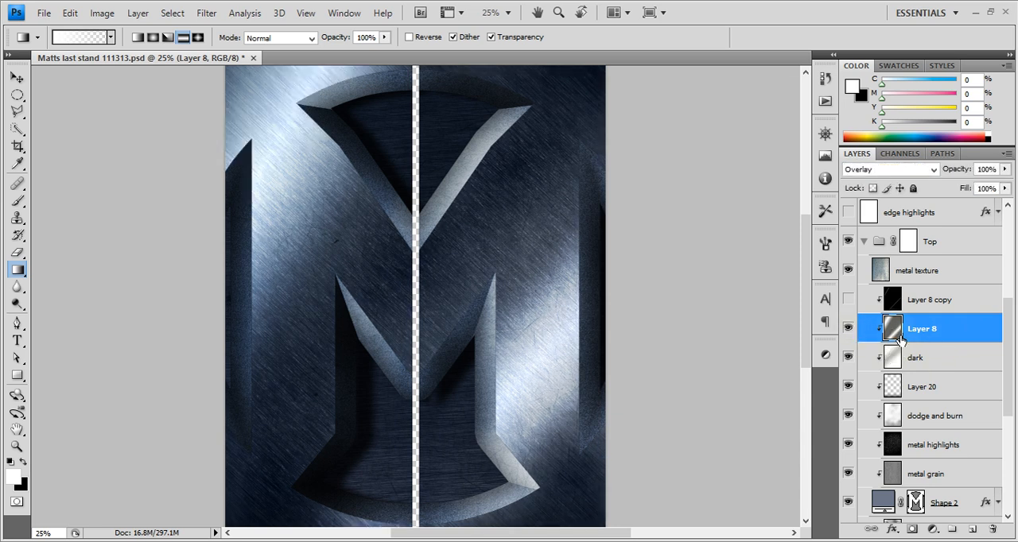
# Try raising the output black level of Layer 8 to 95 with Levels, and cancel the adjustment
pyautogui.hotkey('ctrl', 'l')
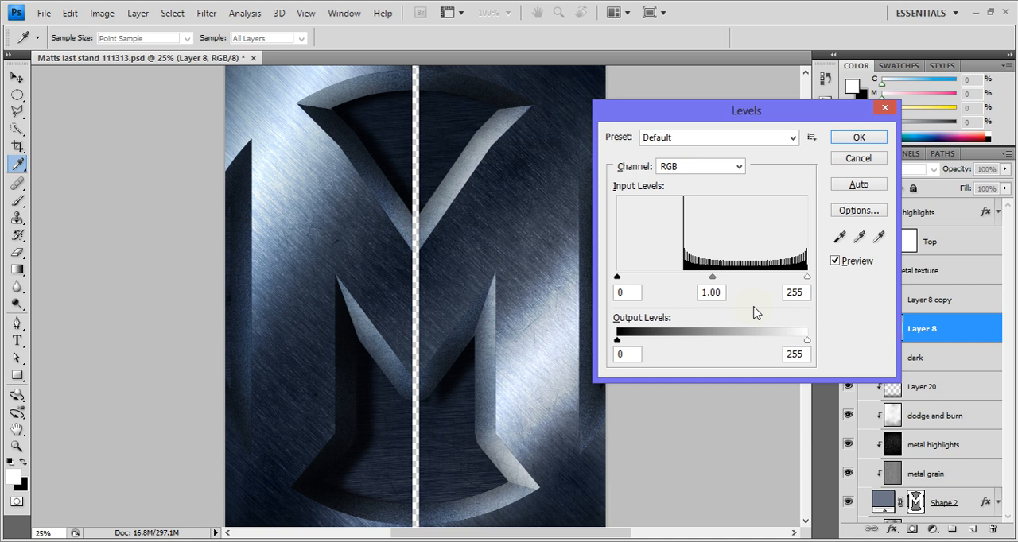
pyautogui.moveTo(660, 347); pyautogui.dragTo(689, 346)
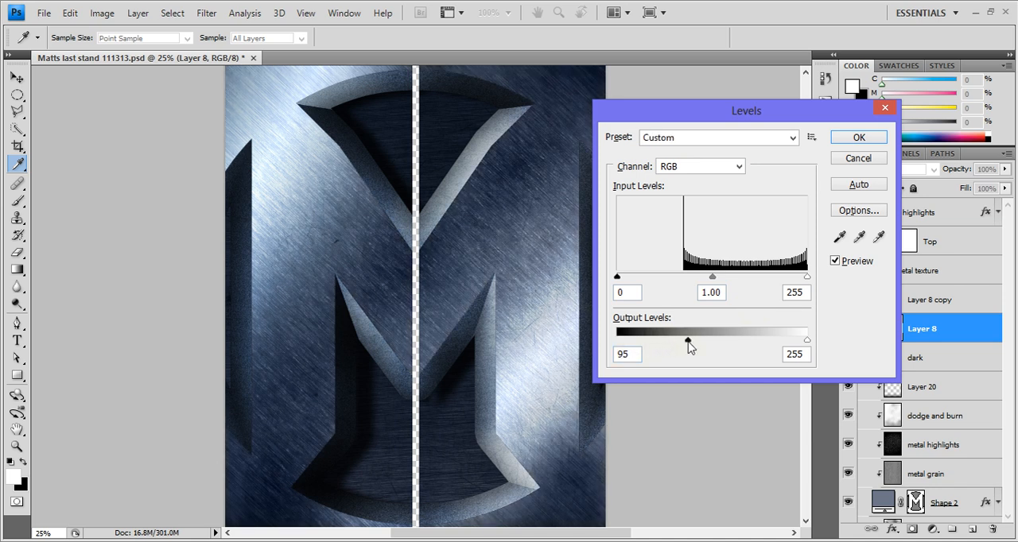
pyautogui.doubleClick(623, 352)
pyautogui.click(851, 159)
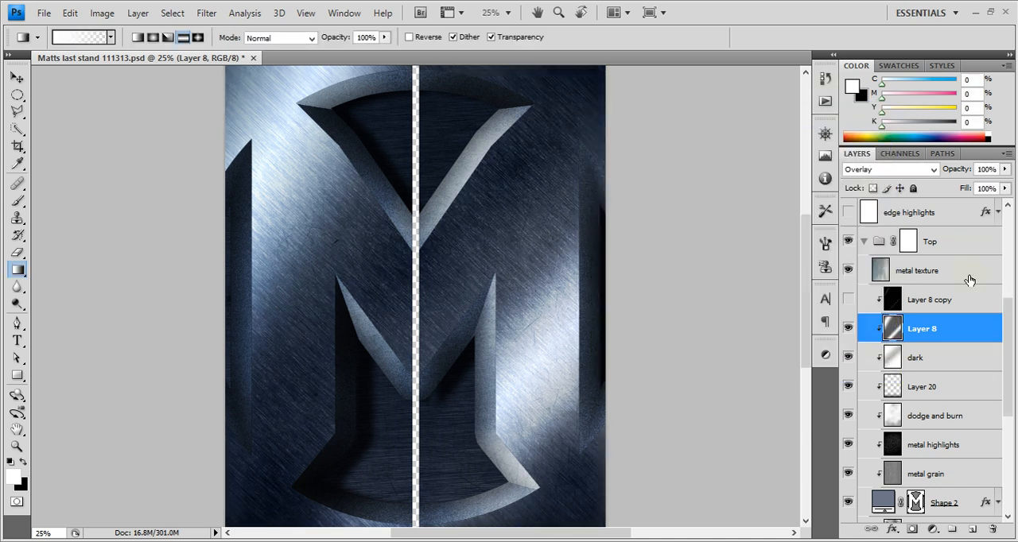
# Make Layer 8 copy visible, comparing the sharp highlight on and off, and leave it on
pyautogui.click(848, 299)
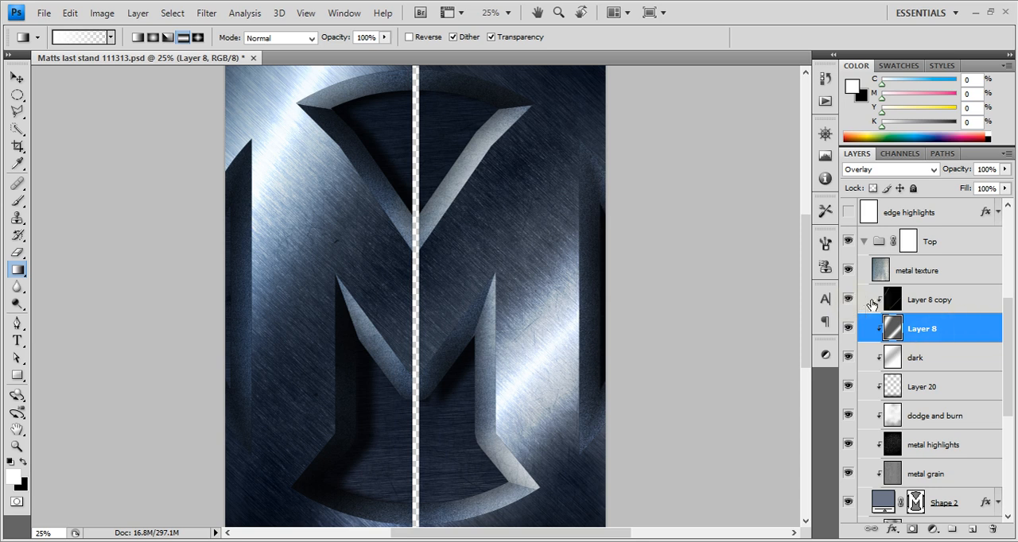
pyautogui.click(848, 300)
pyautogui.click(848, 300)
pyautogui.click(848, 300)
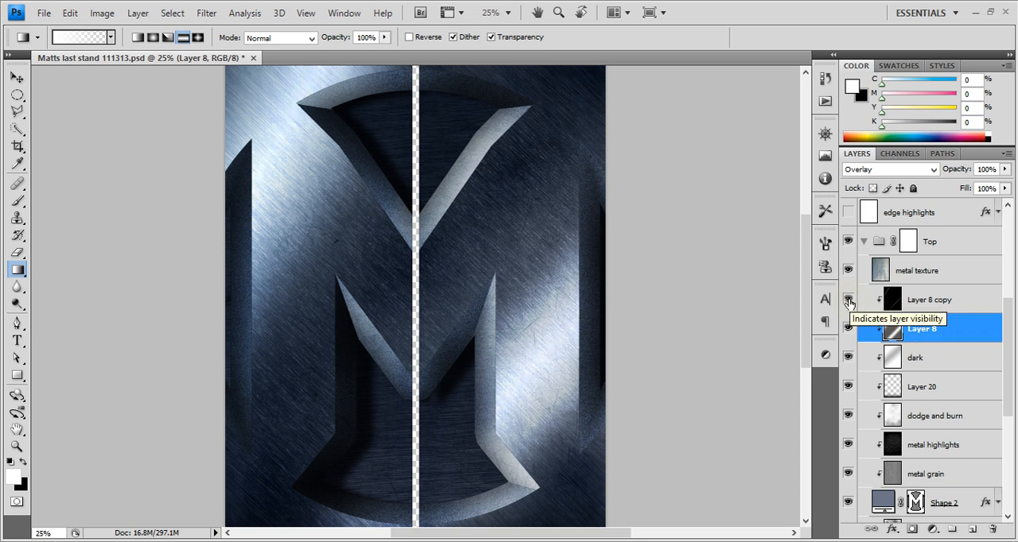
pyautogui.click(848, 300)
pyautogui.click(848, 300)
pyautogui.click(848, 302)
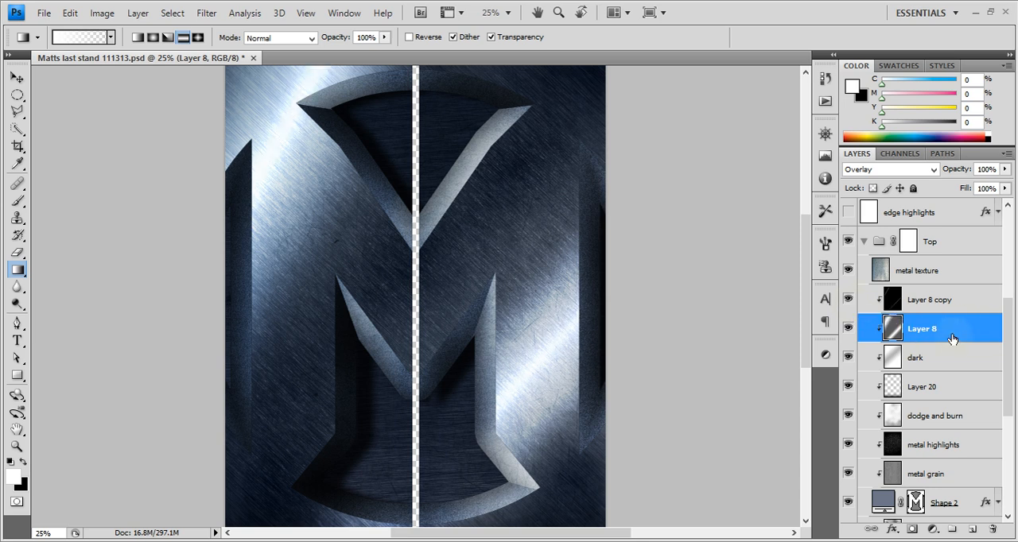
# Try Levels on a duplicate of Layer 8 with input black 216 and output white 122, and delete the duplicate
pyautogui.moveTo(952, 341); pyautogui.dragTo(974, 528)
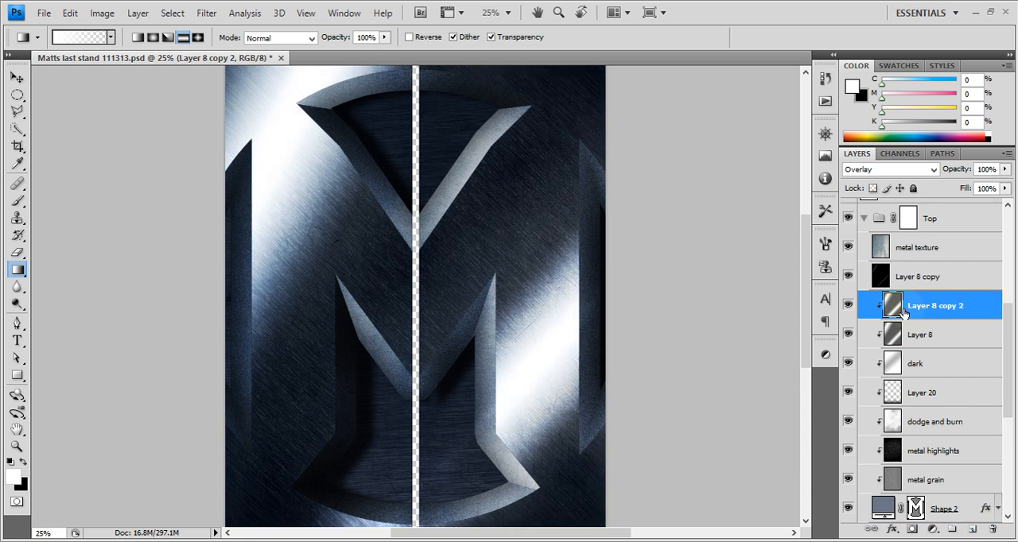
pyautogui.hotkey('ctrl', 'l')
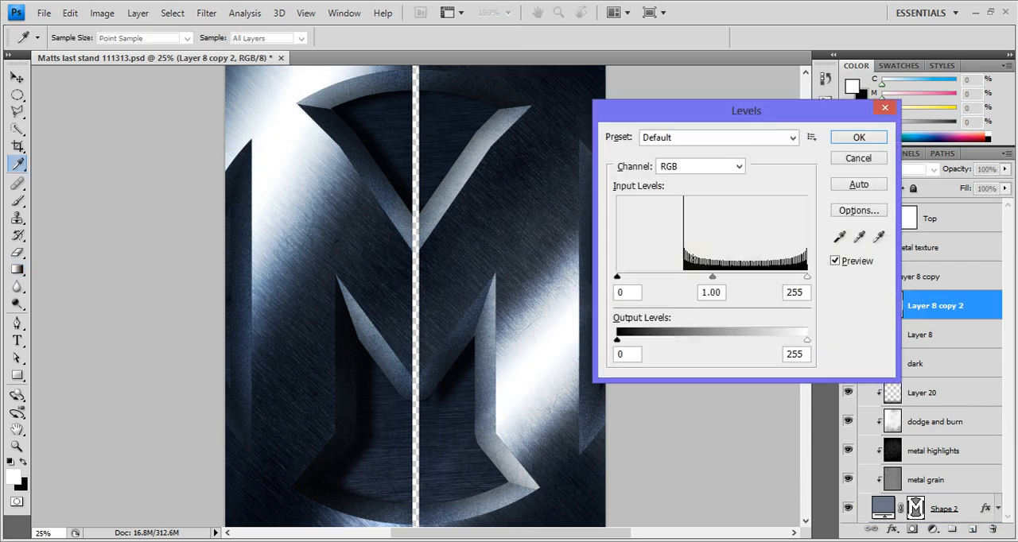
pyautogui.moveTo(617, 276); pyautogui.dragTo(778, 276)
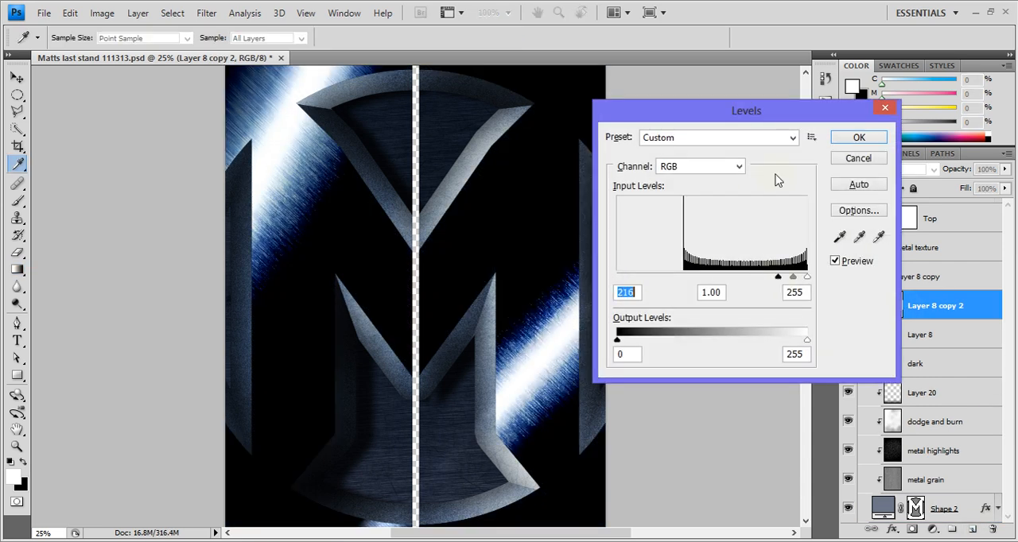
pyautogui.moveTo(633, 110); pyautogui.dragTo(402, 97)
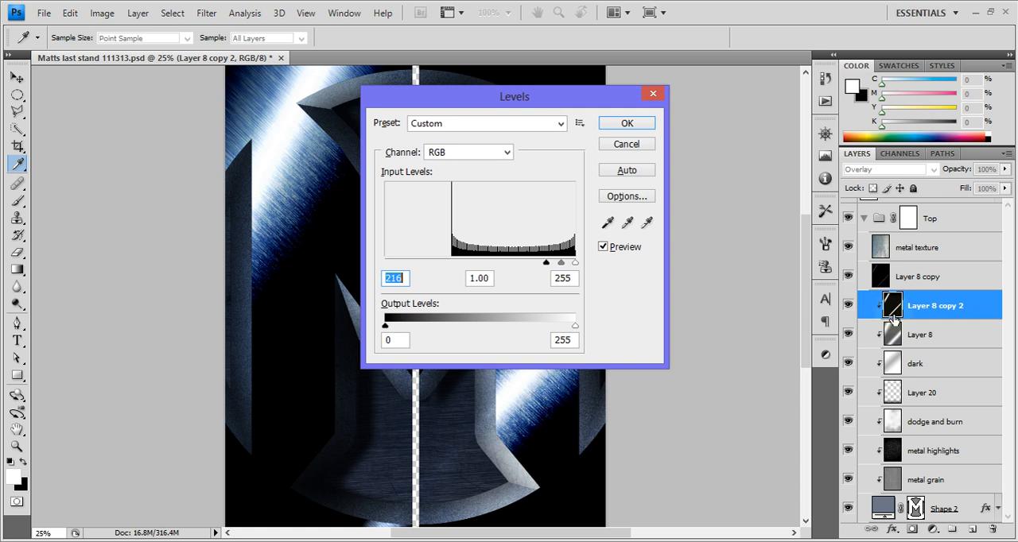
pyautogui.moveTo(575, 327); pyautogui.dragTo(485, 337)
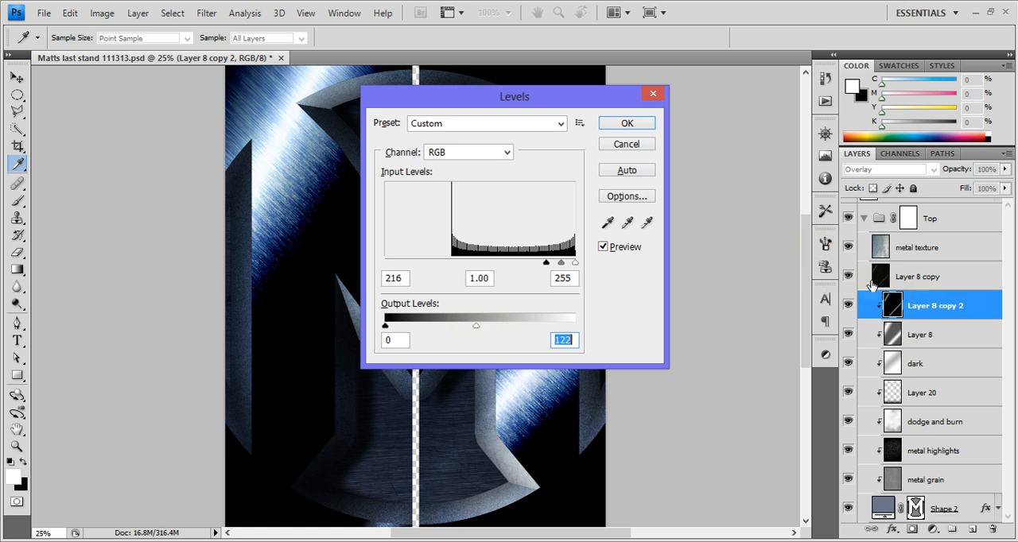
pyautogui.click(627, 123)
pyautogui.press('g')
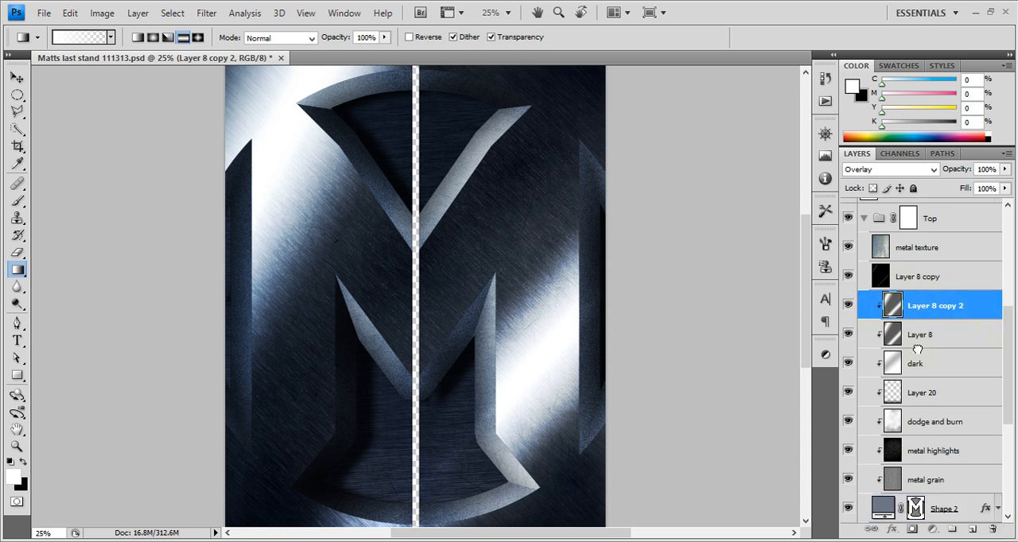
pyautogui.press('Delete')
# Compare the image with the Top group on and off, leave it visible and collapse it
pyautogui.scroll(4, 923, 302)
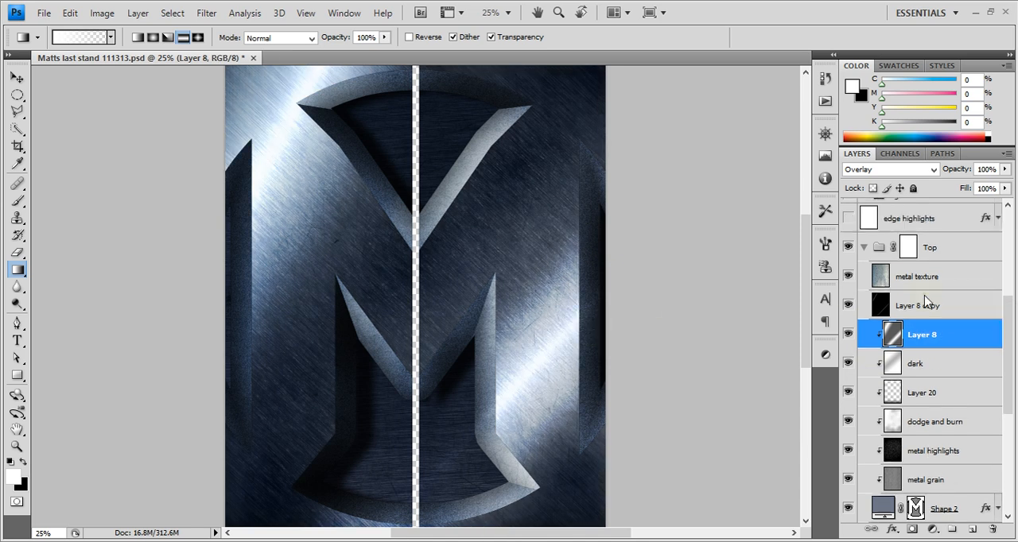
pyautogui.scroll(-3, 923, 338)
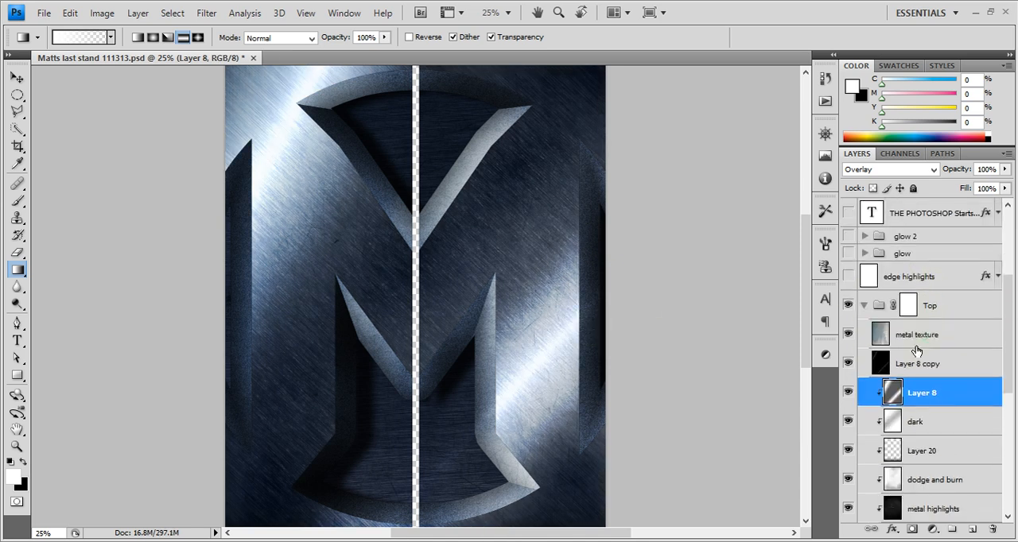
pyautogui.scroll(1, 899, 318)
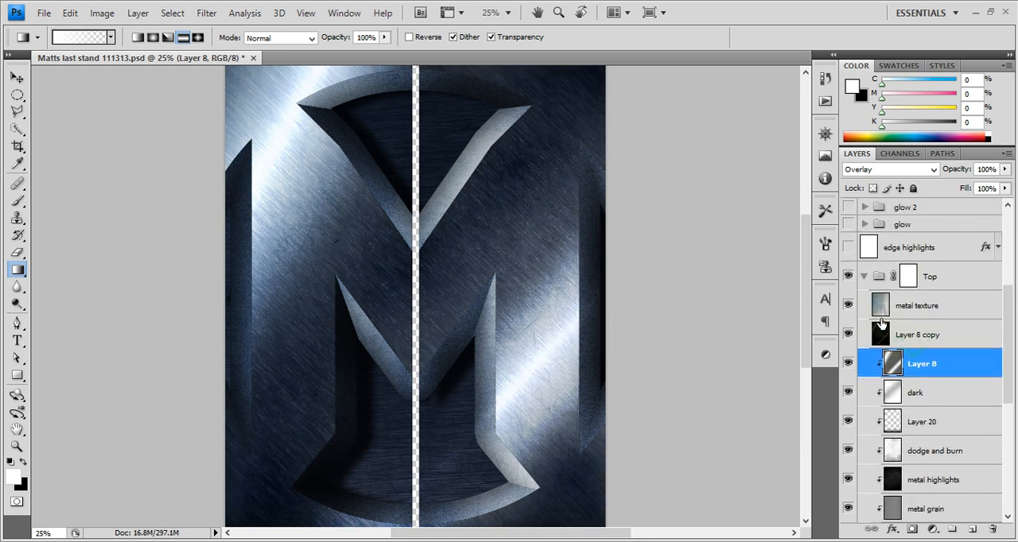
pyautogui.click(848, 276)
pyautogui.click(848, 276)
pyautogui.click(862, 276)
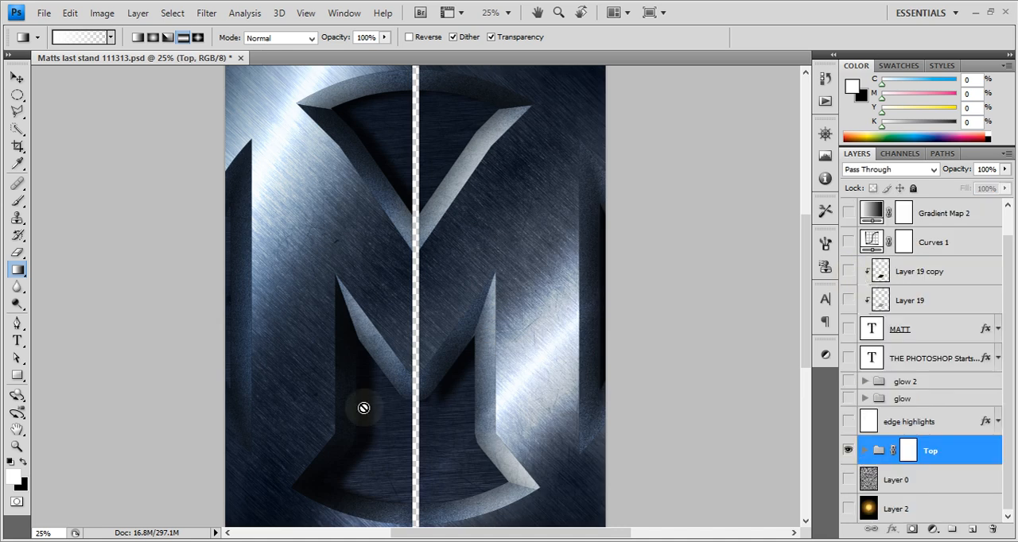
# Expand the Top group and examine its two metal texture layers and the metal grain layer above Shape 2
pyautogui.click(865, 451)
pyautogui.scroll(-5, 894, 406)
pyautogui.scroll(-4, 895, 405)
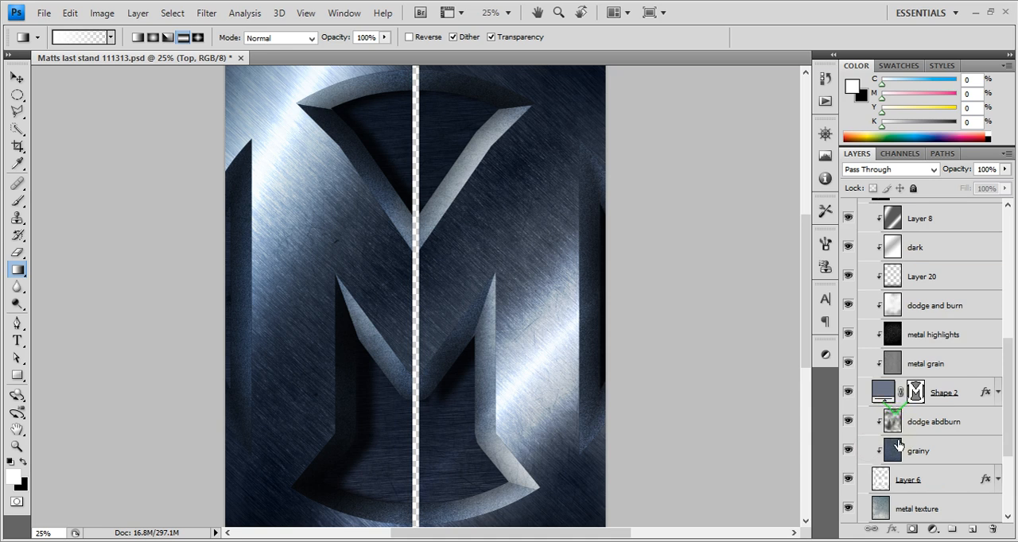
pyautogui.click(898, 509)
pyautogui.scroll(-3, 957, 472)
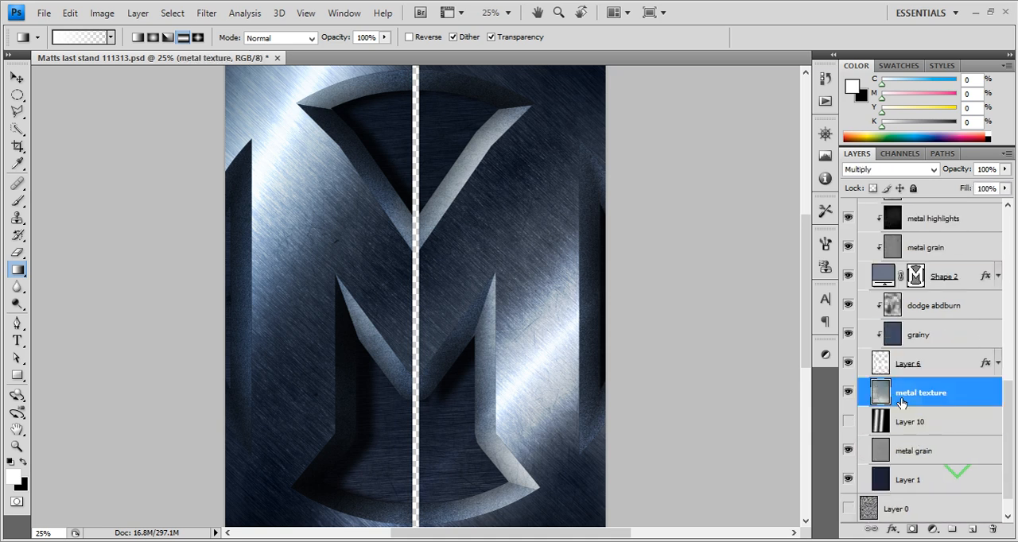
pyautogui.scroll(6, 935, 328)
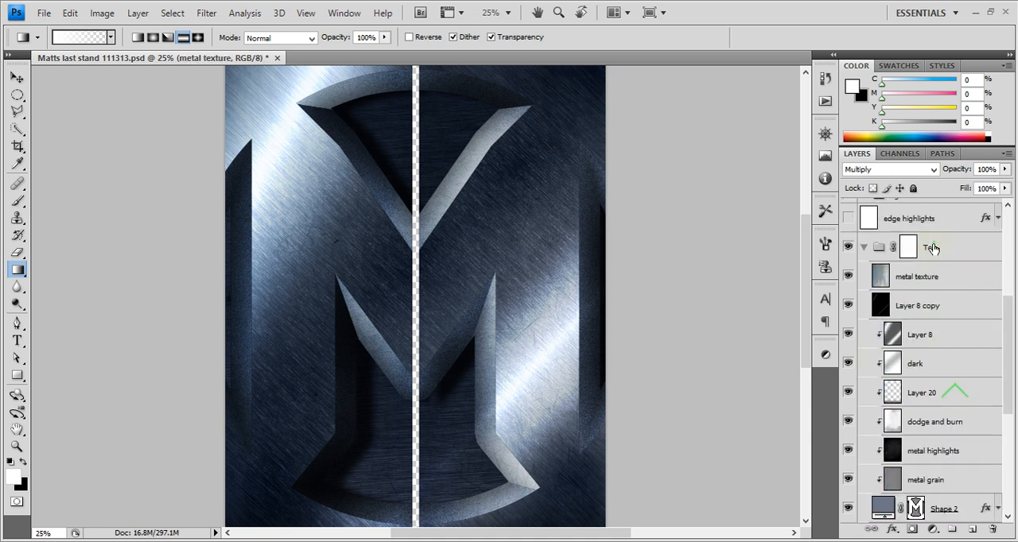
pyautogui.click(948, 280)
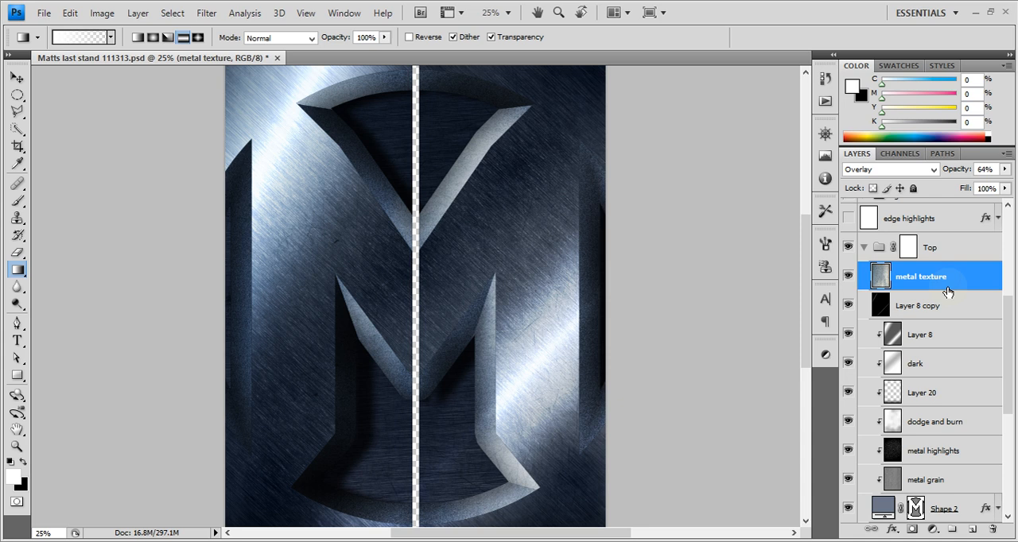
pyautogui.scroll(-7, 948, 303)
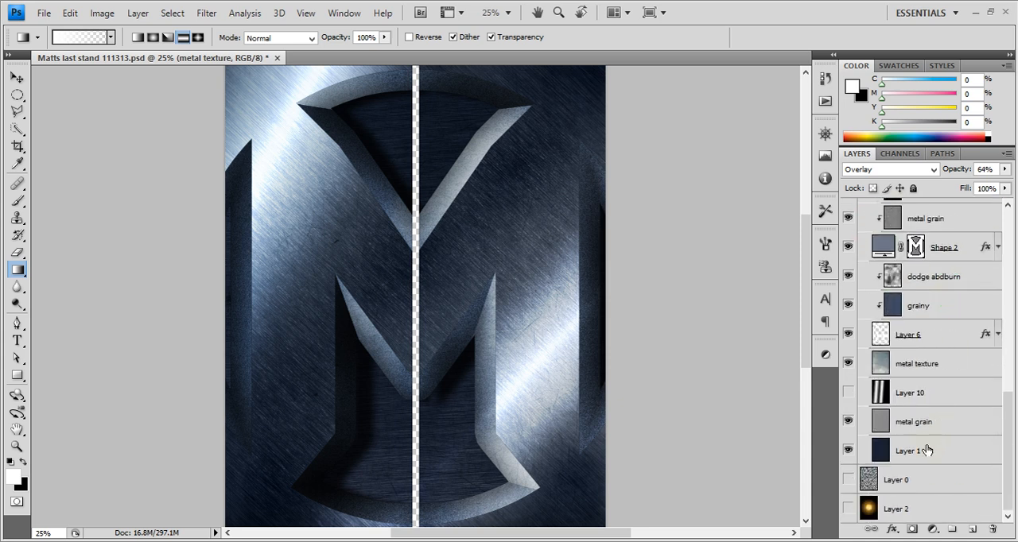
pyautogui.click(925, 230)
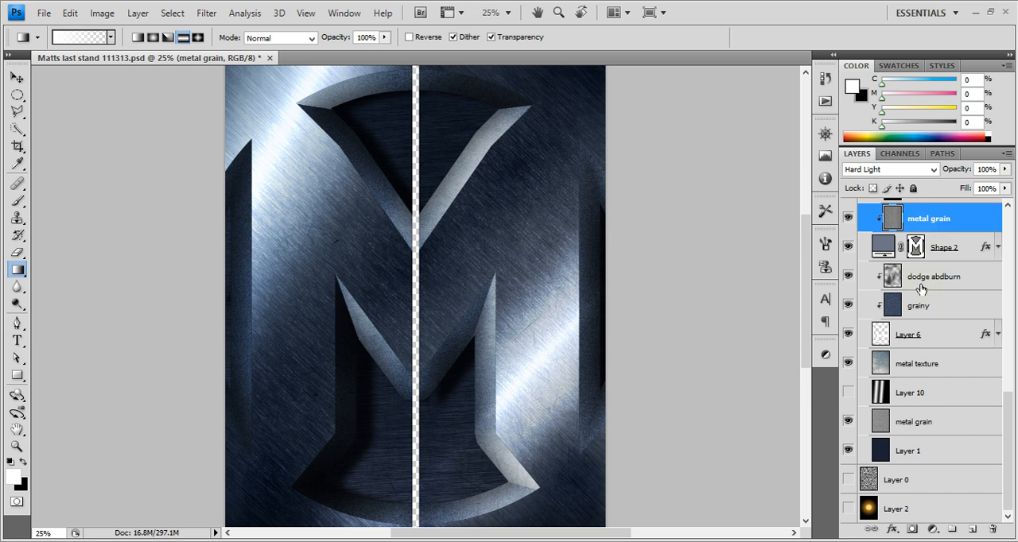
# Collapse the Top group and make Layer 0 and Layer 2 below it visible
pyautogui.scroll(3, 921, 289)
pyautogui.scroll(6, 922, 289)
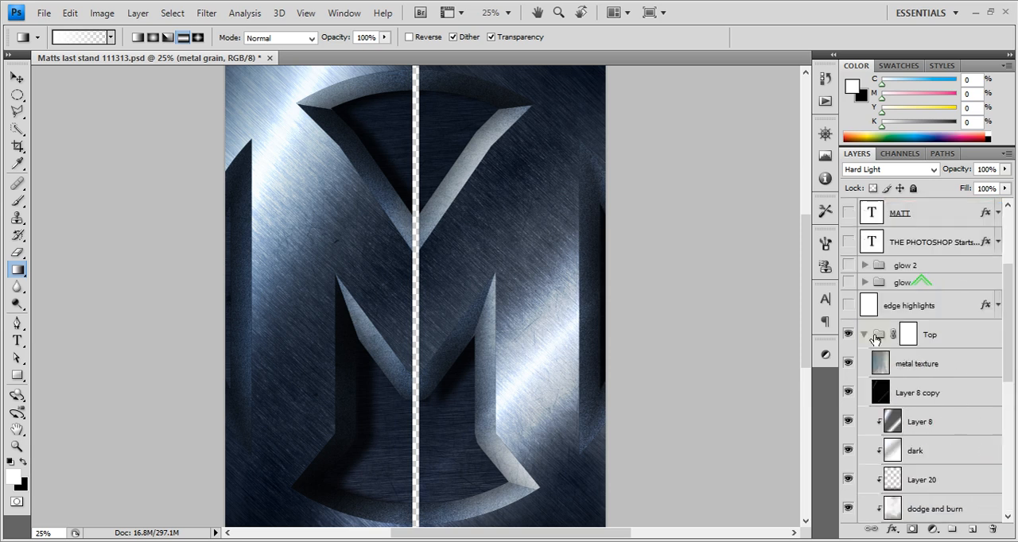
pyautogui.click(865, 335)
pyautogui.click(848, 479)
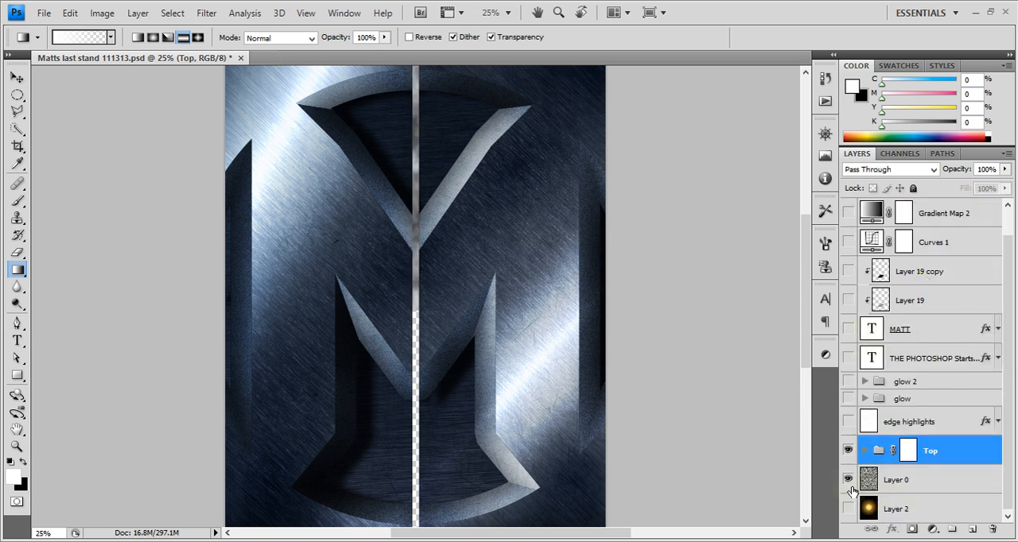
pyautogui.click(848, 509)
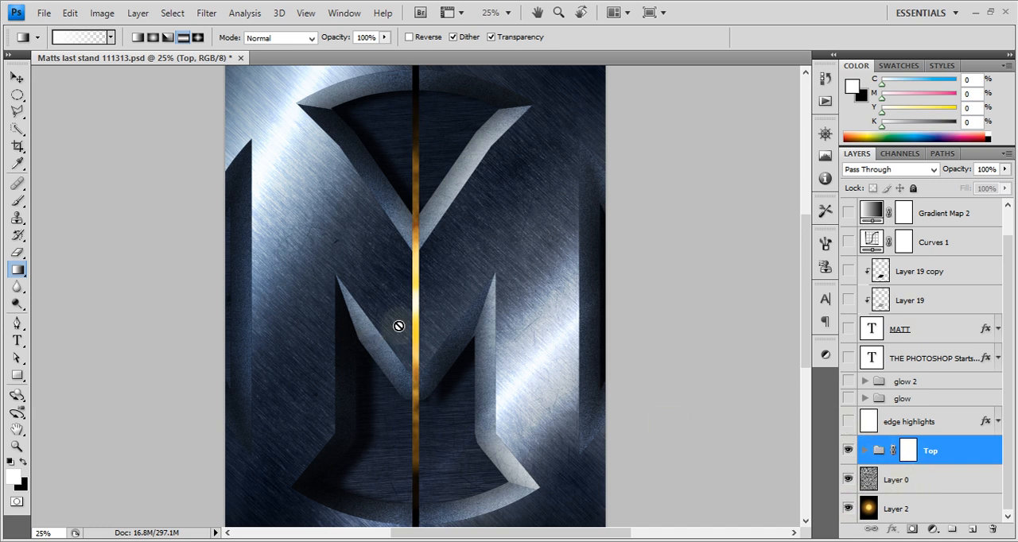
# Expand the Top group and select its layer mask
pyautogui.click(908, 451)
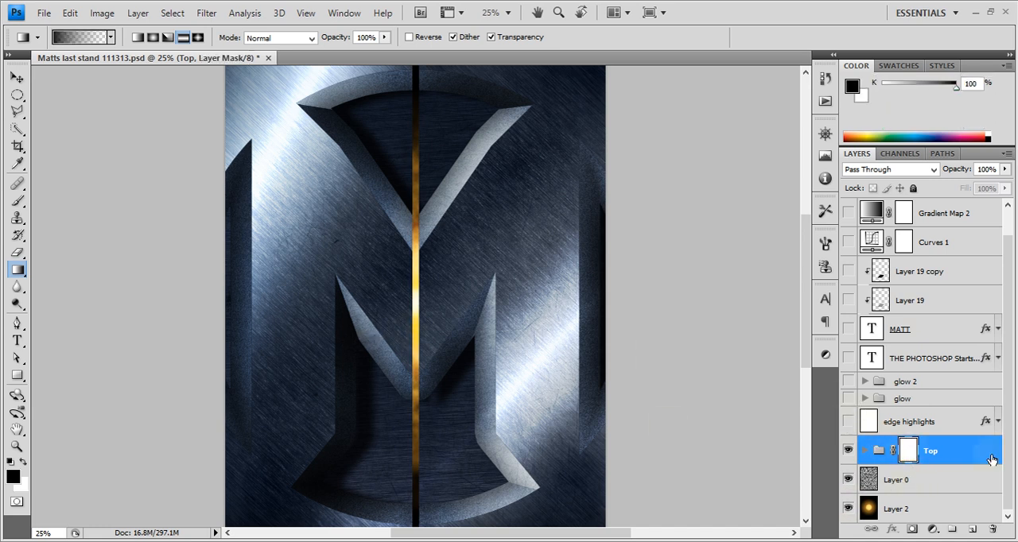
pyautogui.click(865, 463)
pyautogui.click(863, 452)
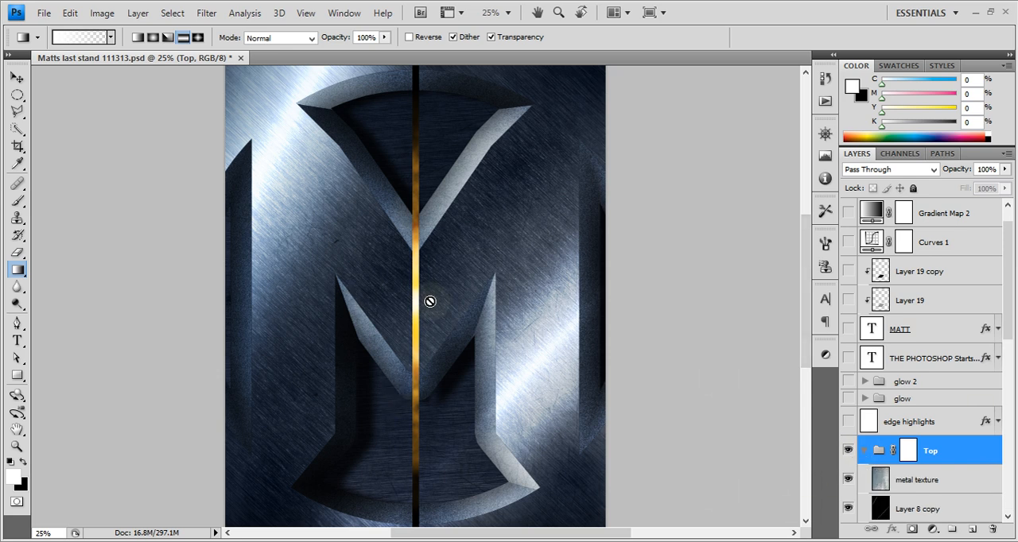
pyautogui.click(910, 452)
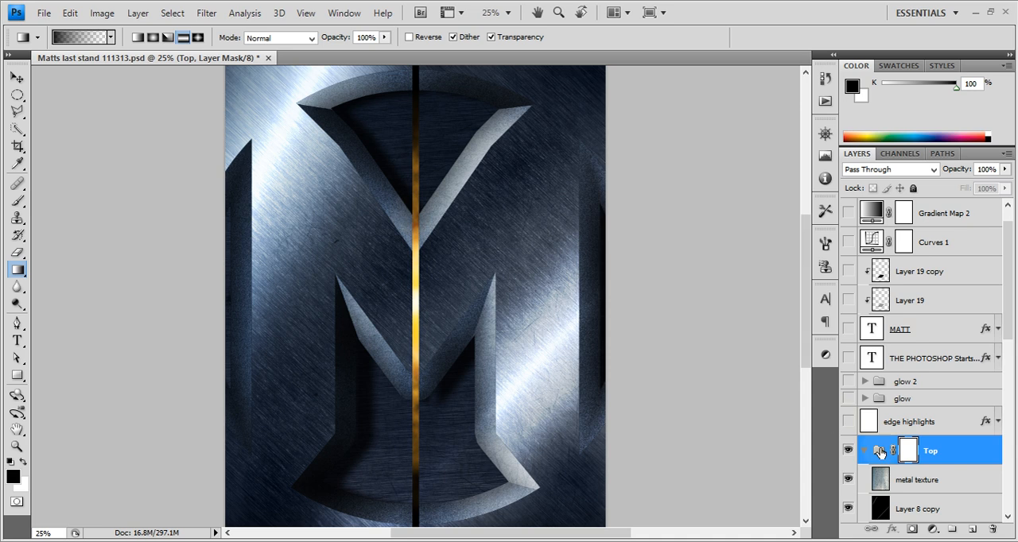
# Select the edge highlights layer above the Top group and make it visible
pyautogui.click(928, 423)
pyautogui.click(847, 422)
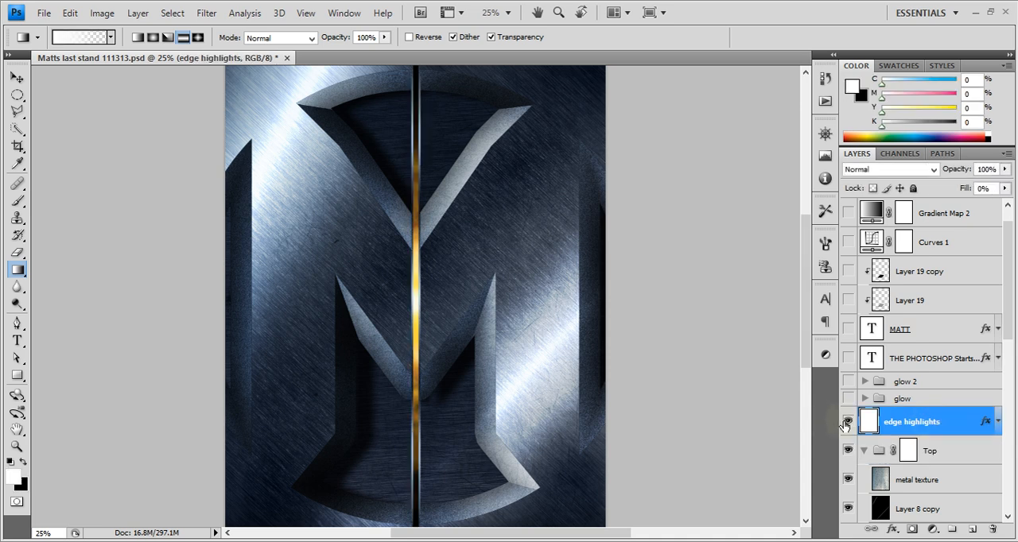
# Open the gradient used by the edge highlights layer's Stroke effect and select its first colour stop
pyautogui.click(914, 457)
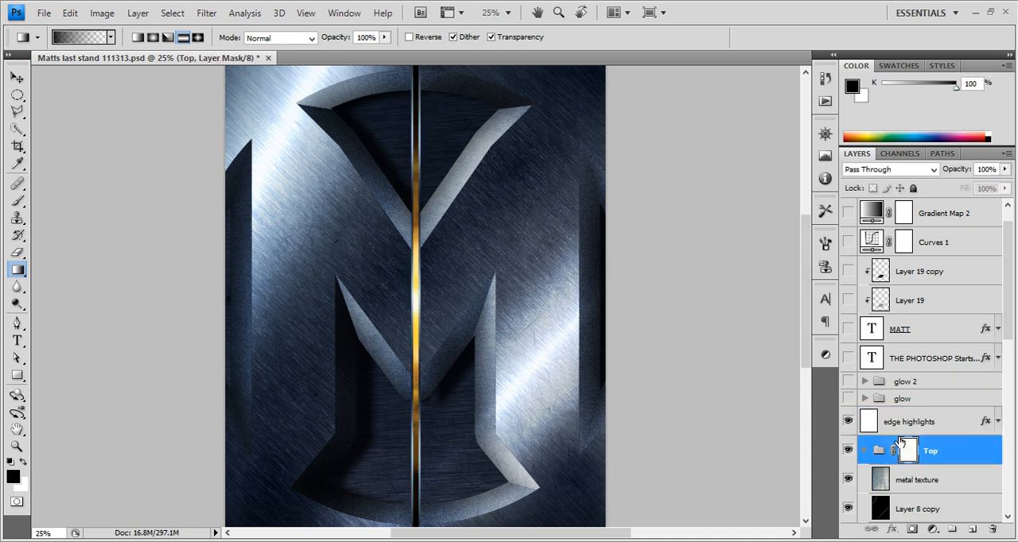
pyautogui.doubleClick(985, 422)
pyautogui.click(637, 290)
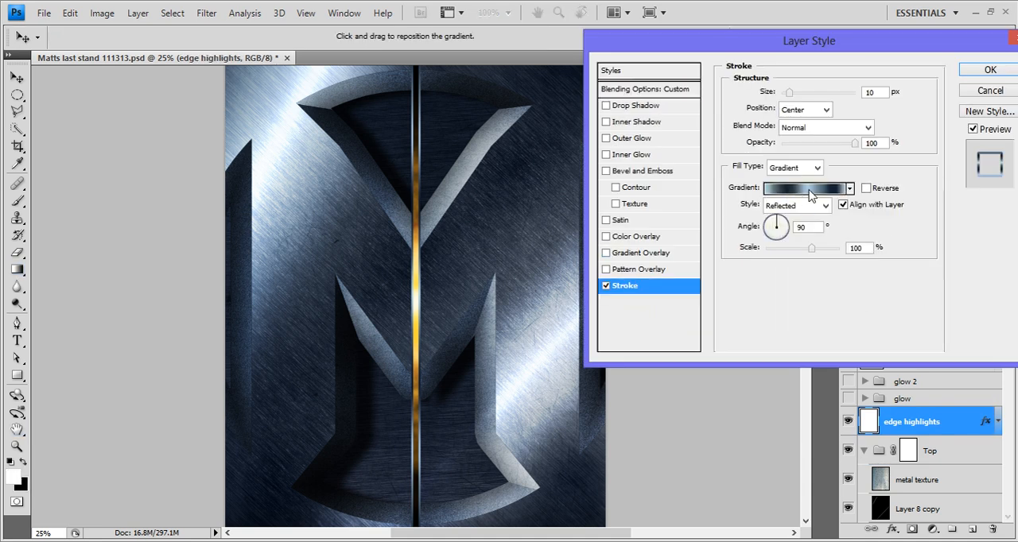
pyautogui.click(813, 196)
pyautogui.click(658, 296)
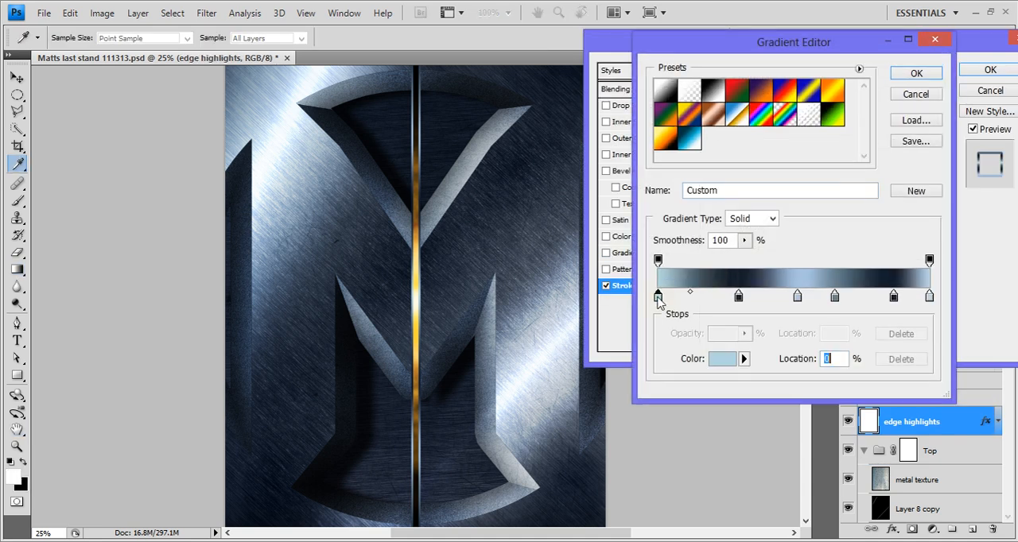
# Try sampling a light metal tone from the poster as the first stop's colour, discard the gradient edits, and close the layer style
pyautogui.click(716, 363)
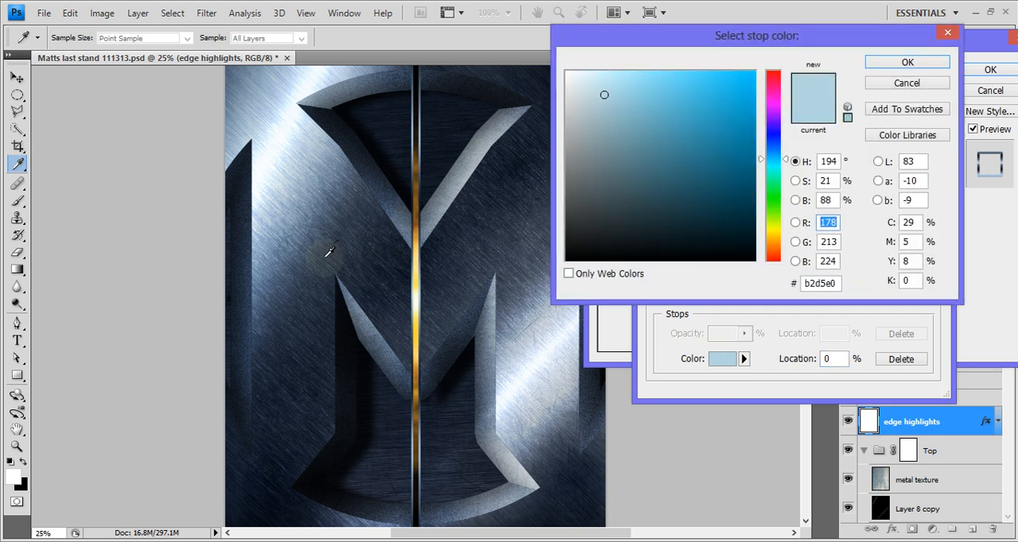
pyautogui.moveTo(325, 255); pyautogui.dragTo(300, 160)
pyautogui.click(919, 80)
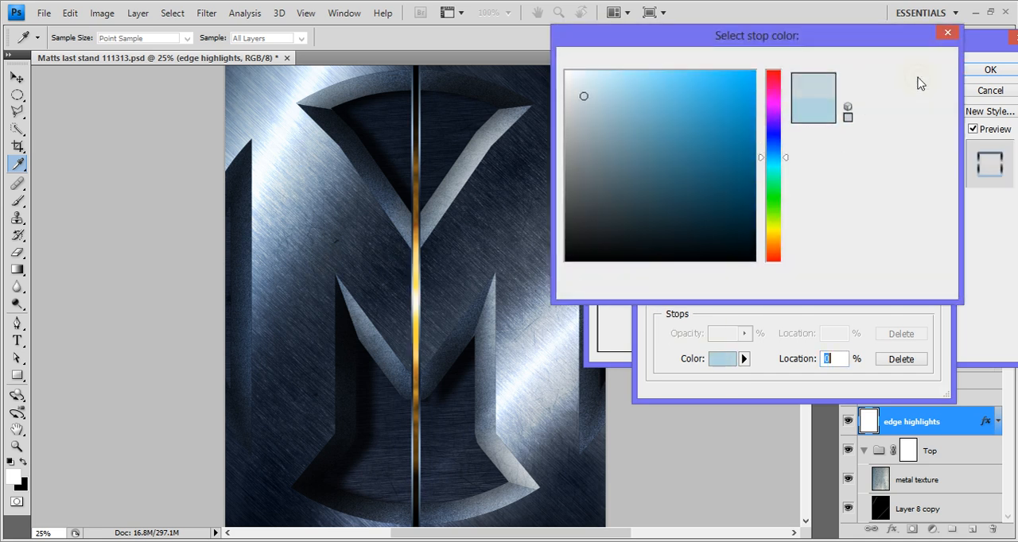
pyautogui.click(914, 95)
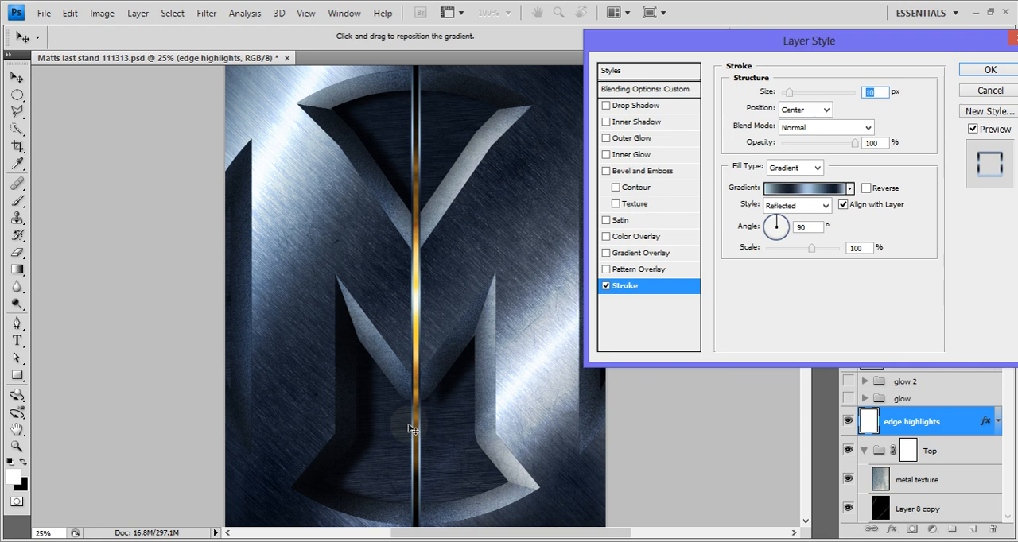
pyautogui.click(990, 72)
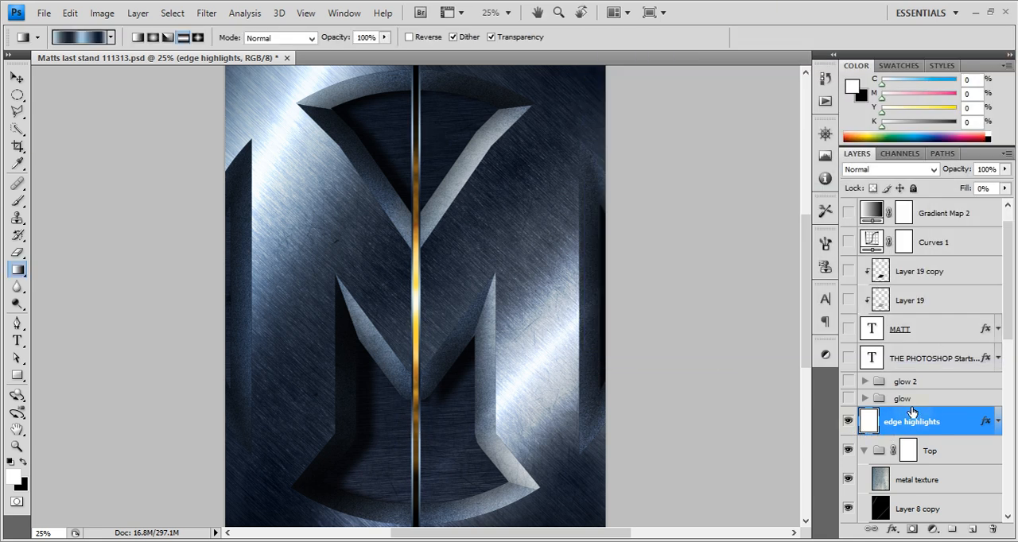
# Make the glow and glow 2 groups visible and expand the glow group
pyautogui.click(905, 399)
pyautogui.click(848, 398)
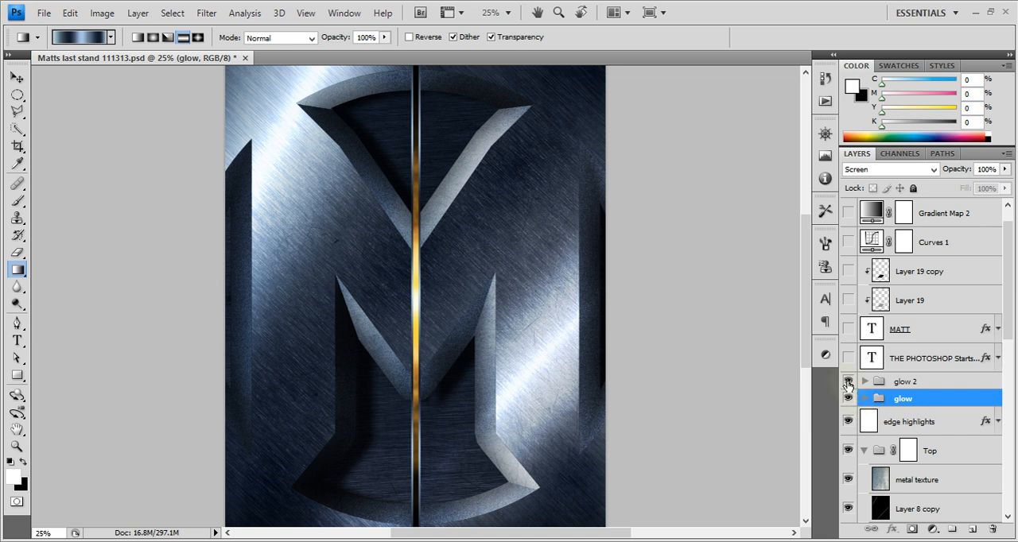
pyautogui.scroll(-3, 879, 326)
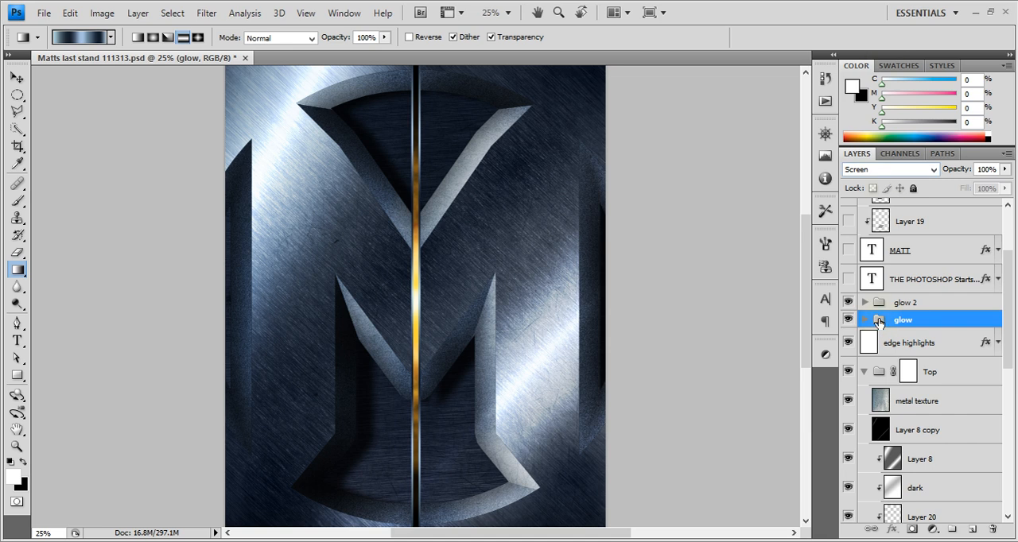
pyautogui.moveTo(1007, 351); pyautogui.dragTo(1003, 254)
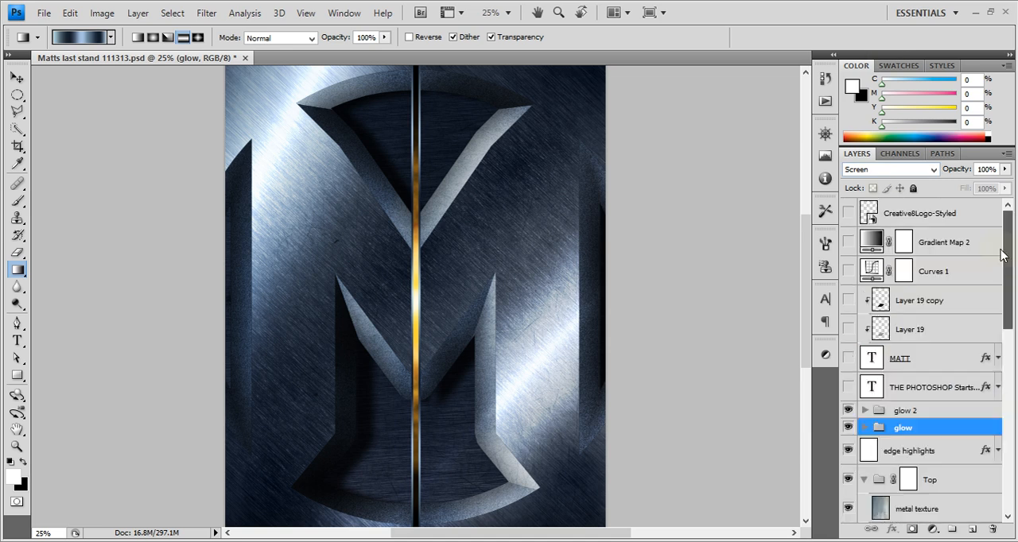
pyautogui.click(865, 428)
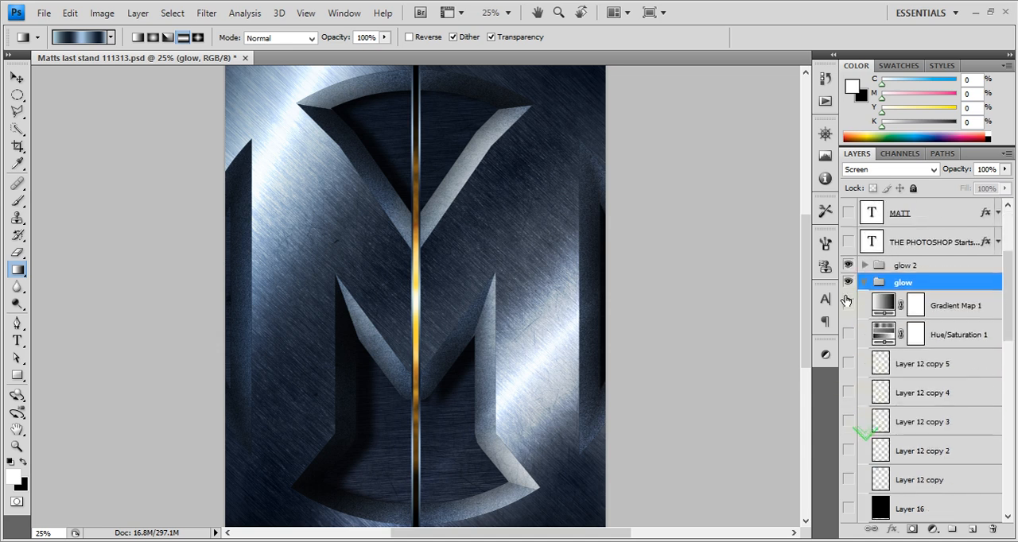
# Make every layer inside the glow group visible, from Gradient Map 1 down to Layer 12
pyautogui.moveTo(850, 507); pyautogui.dragTo(851, 430)
pyautogui.scroll(-1, 850, 430)
pyautogui.click(849, 449)
pyautogui.click(849, 451)
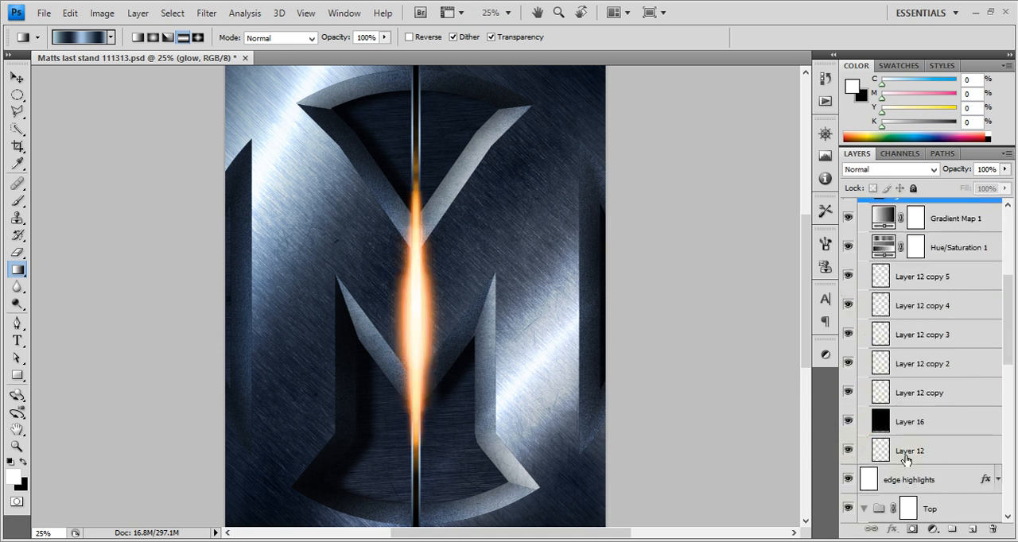
# Delete Layer 12 from the bottom of the glow group
pyautogui.click(893, 453)
pyautogui.click(849, 453)
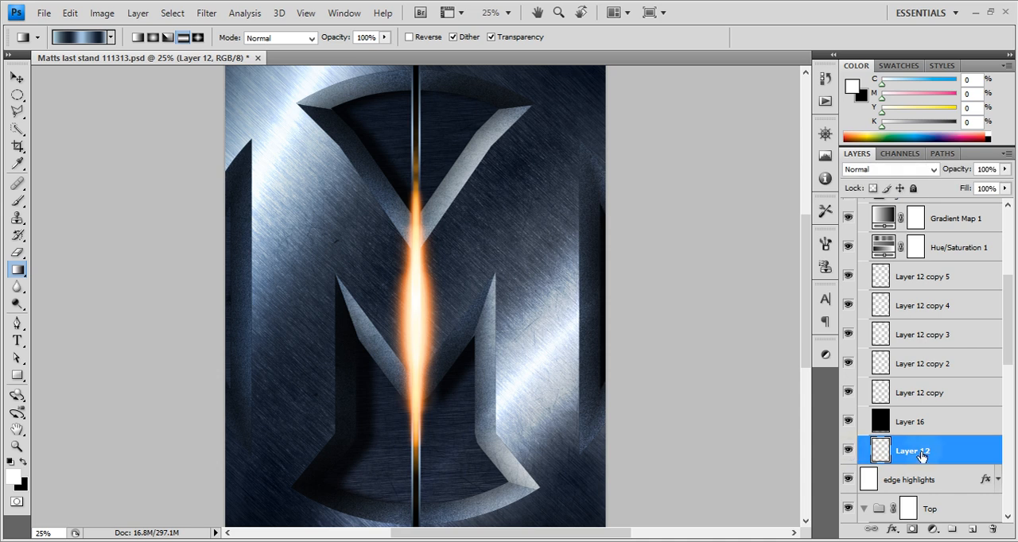
pyautogui.moveTo(922, 459); pyautogui.dragTo(992, 529)
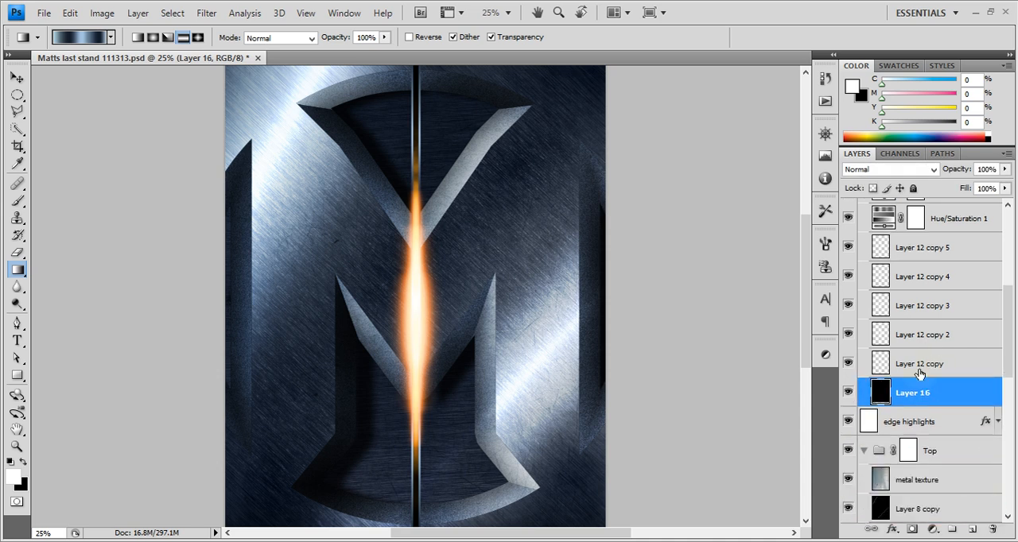
# Hide the five Layer 12 copies and add a new empty layer above Layer 12 copy 5
pyautogui.scroll(3, 891, 393)
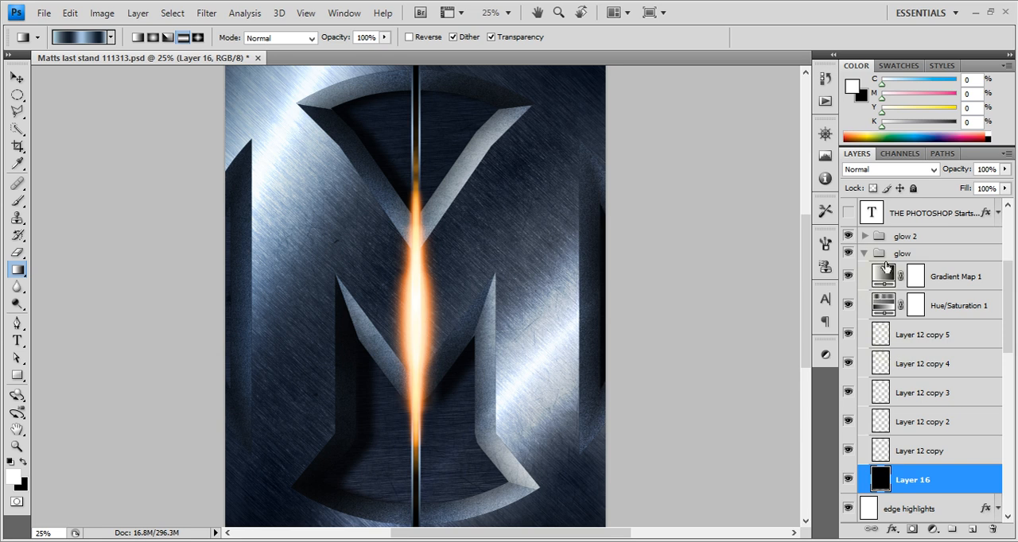
pyautogui.click(898, 334)
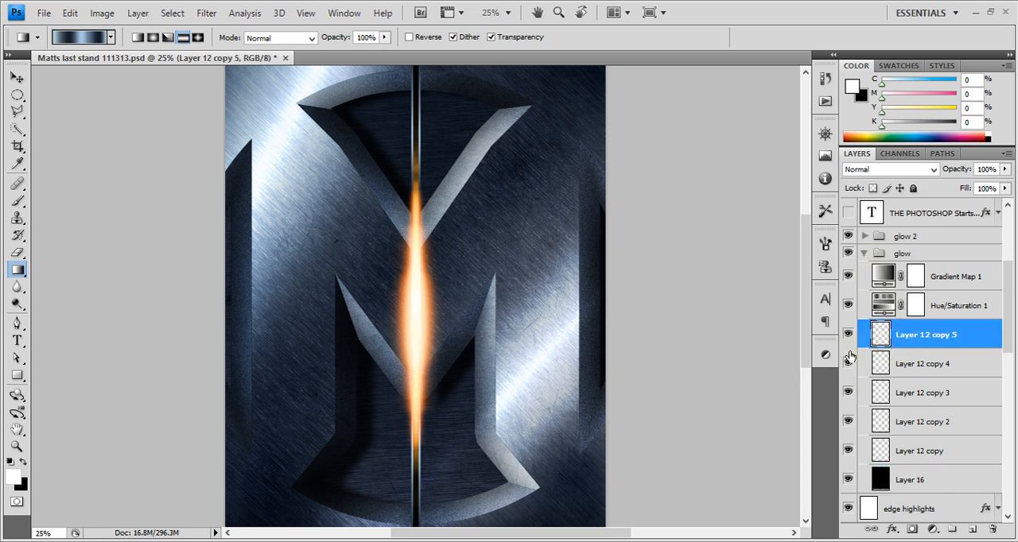
pyautogui.moveTo(848, 363); pyautogui.dragTo(847, 451)
pyautogui.click(972, 529)
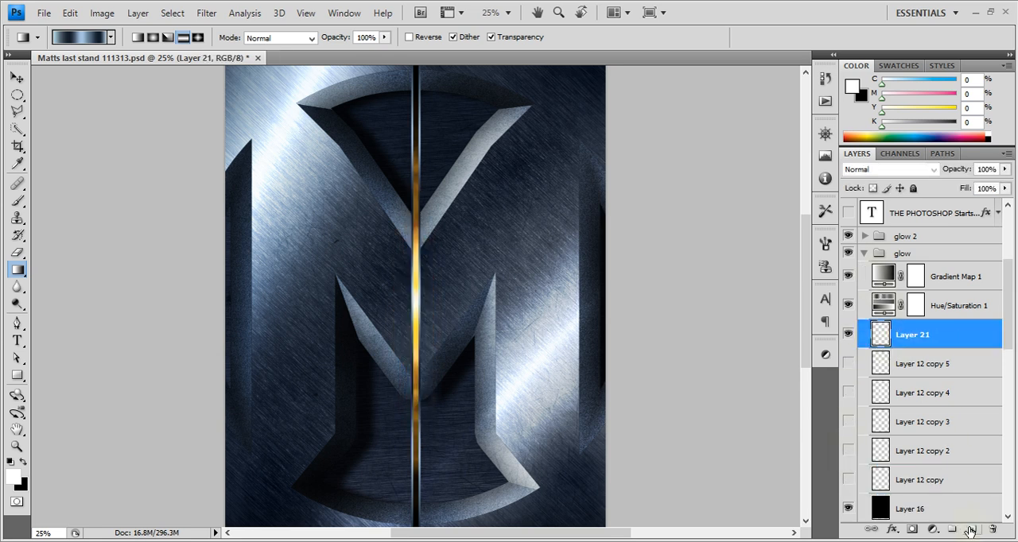
# Select a tall, very thin ellipse along the poster's center gap and fill it with white on the new layer
pyautogui.click(16, 96)
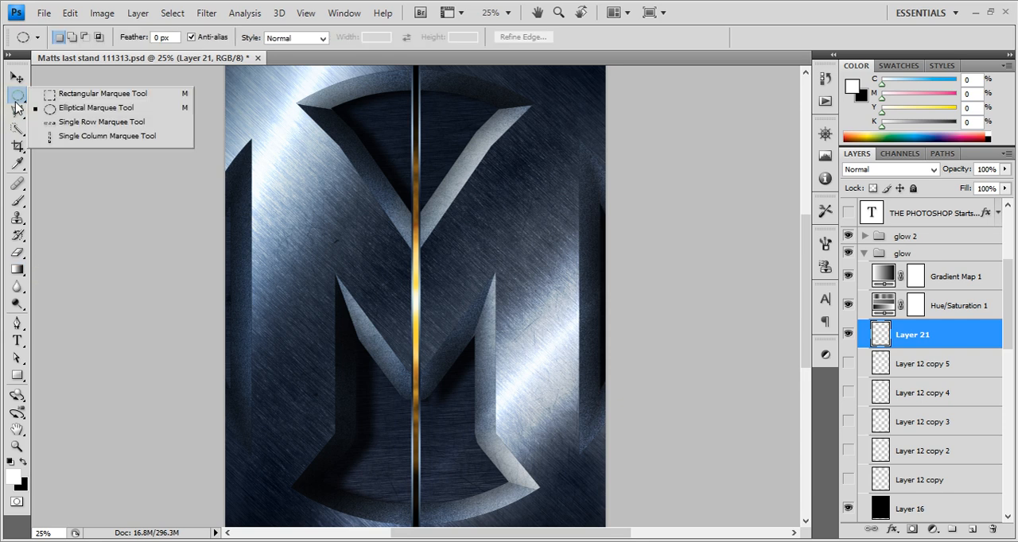
pyautogui.click(51, 109)
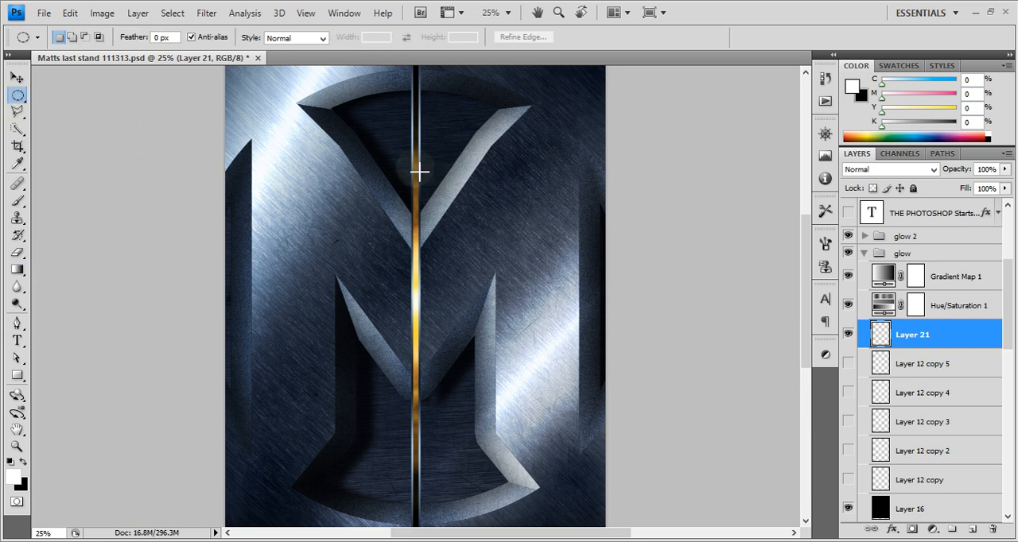
pyautogui.moveTo(416, 170); pyautogui.dragTo(417, 497)
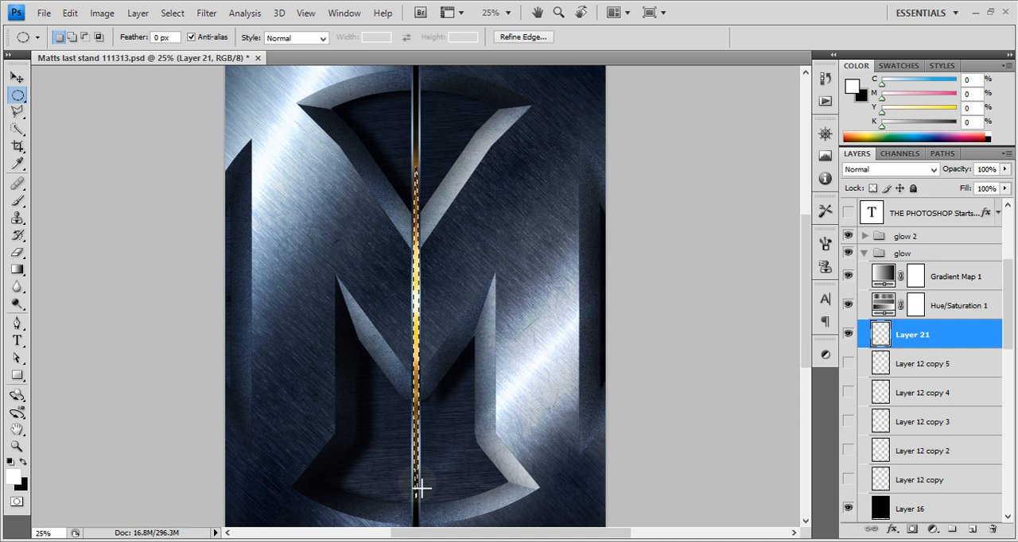
pyautogui.hotkey('alt', 'BackSpace')
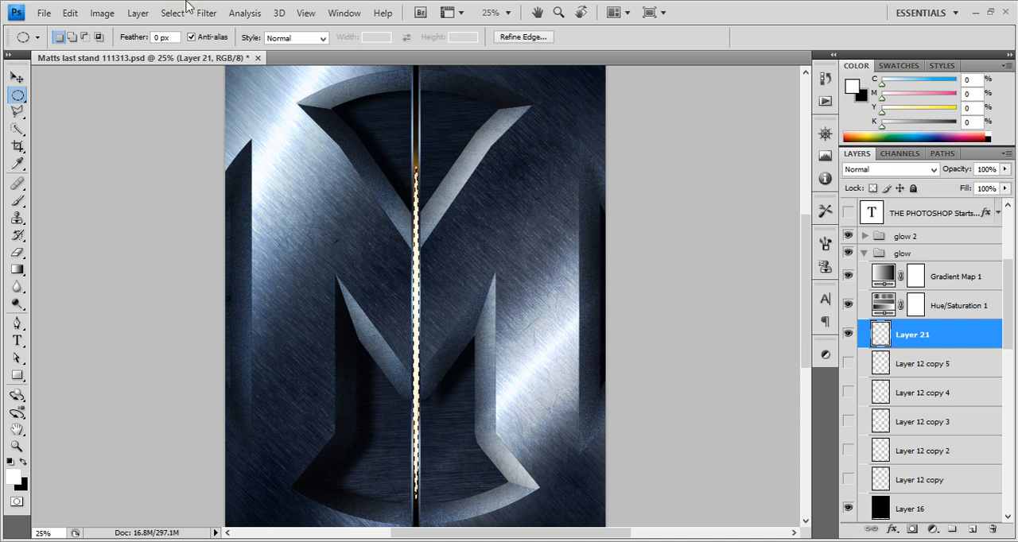
# Deselect the white ellipse and apply a Gaussian Blur with a radius of 8.9 pixels
pyautogui.click(205, 13)
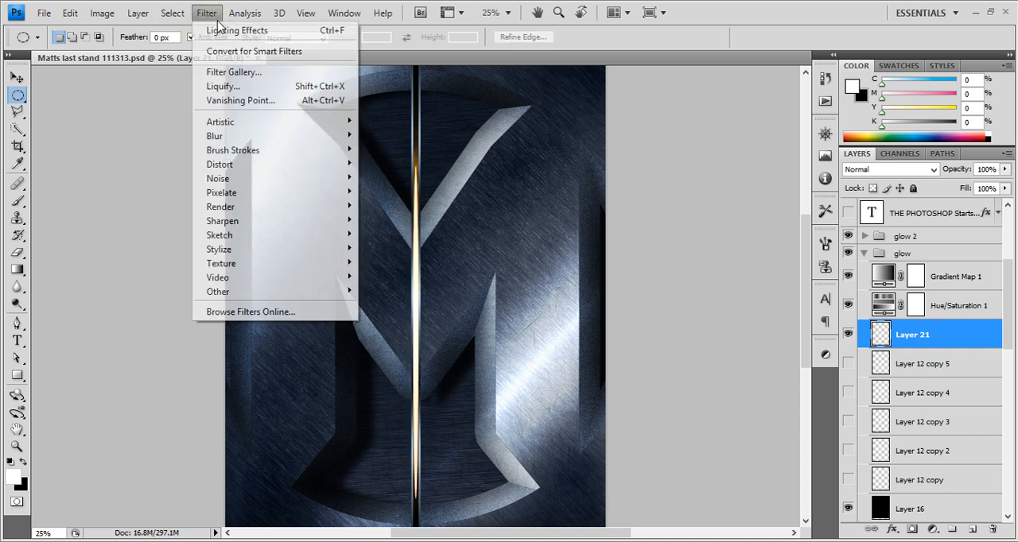
pyautogui.moveTo(263, 136)
pyautogui.click(396, 191)
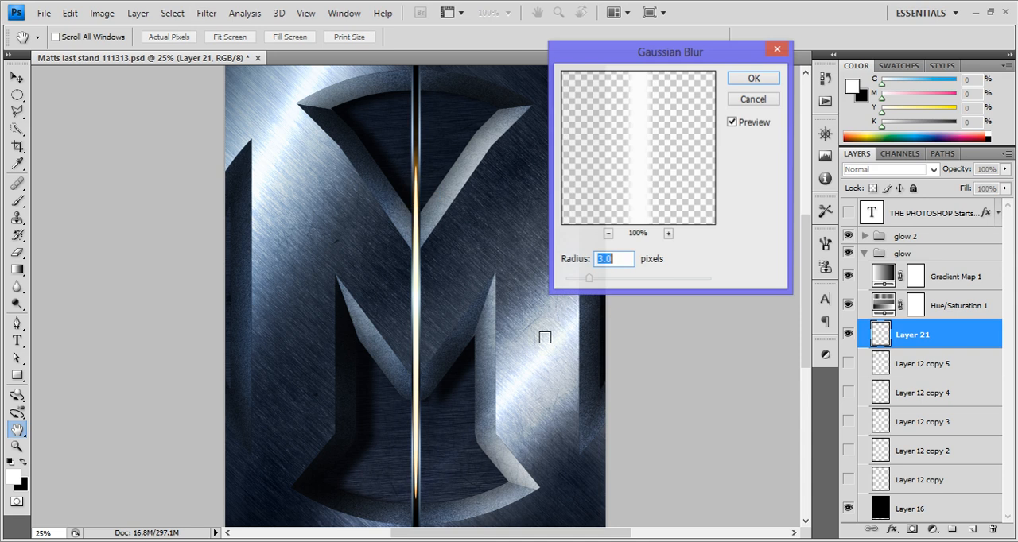
pyautogui.click(620, 279)
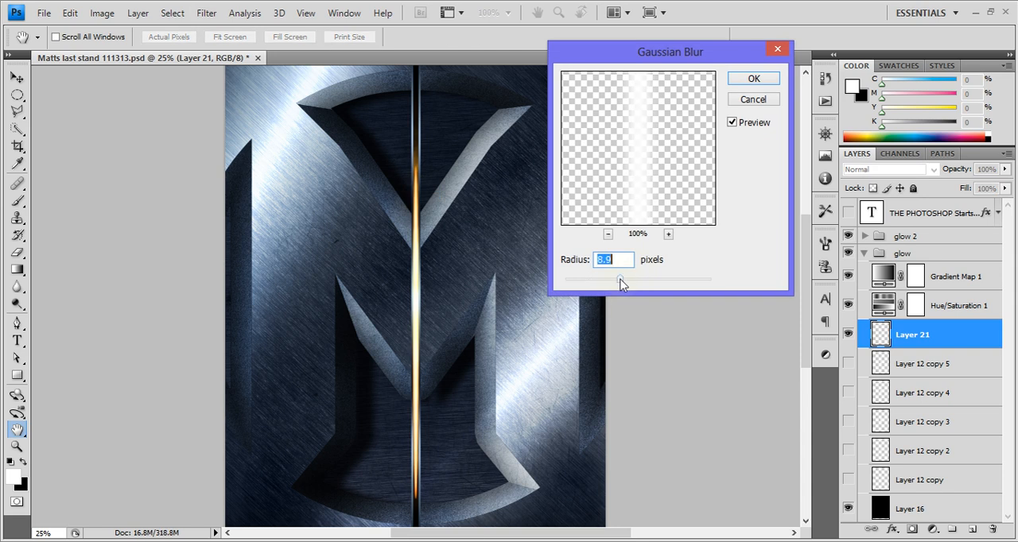
pyautogui.click(754, 79)
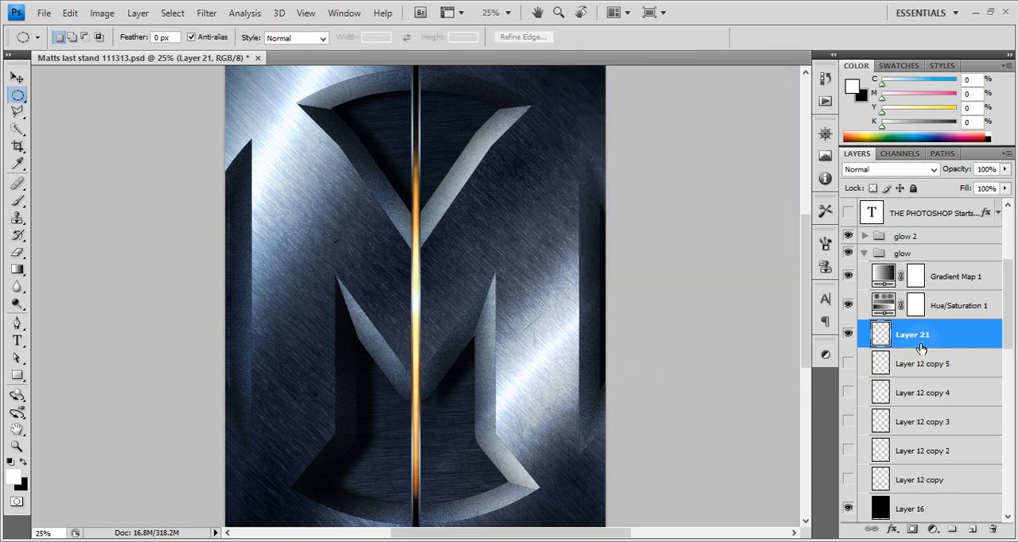
# Duplicate the blurred ellipse layer three times
pyautogui.hotkey('ctrl', 'j')
pyautogui.hotkey('ctrl', 'j')
pyautogui.hotkey('ctrl', 'j')
# Scale Layer 21 copy about its center to 310.5% width and 59.6% height
pyautogui.click(910, 416)
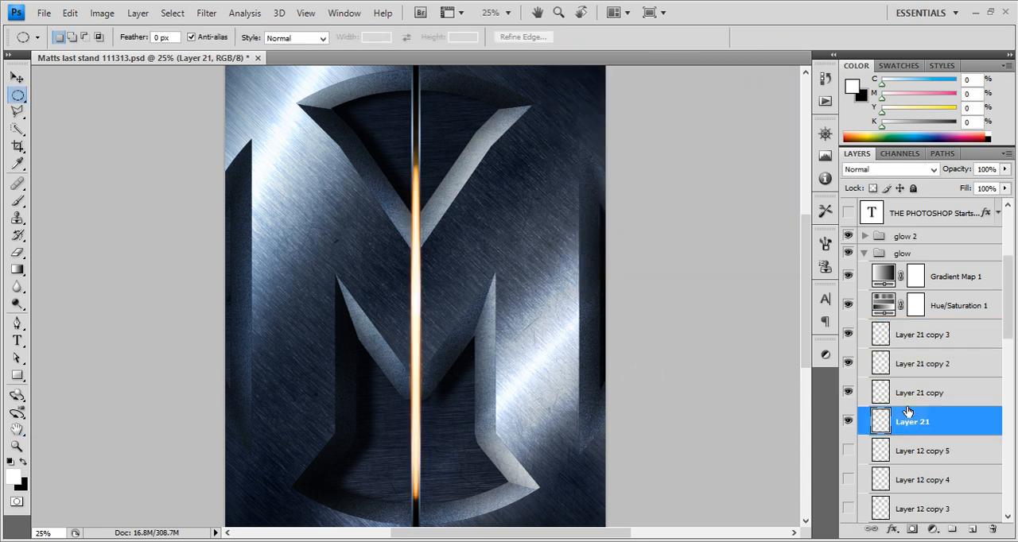
pyautogui.click(907, 400)
pyautogui.hotkey('ctrl', 't')
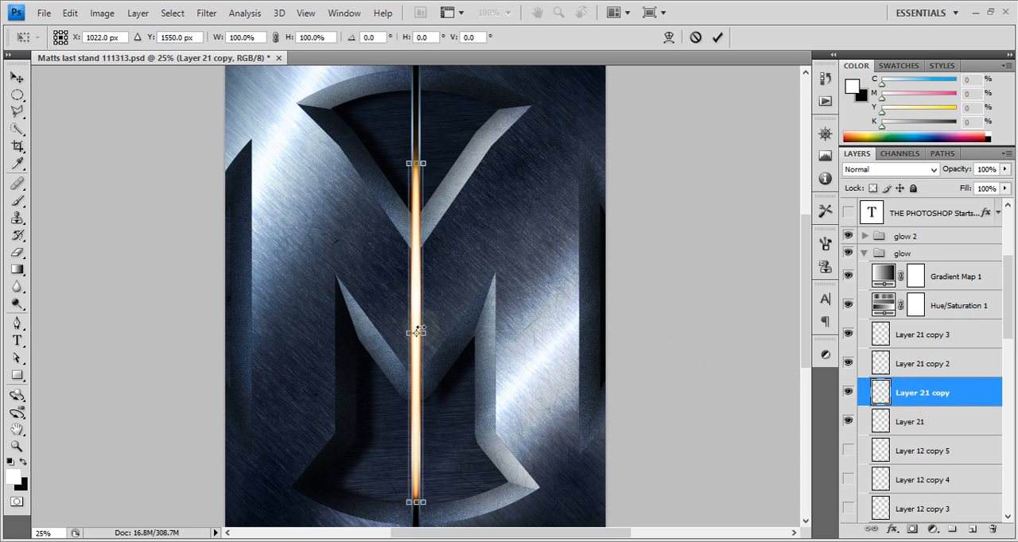
pyautogui.moveTo(436, 333); pyautogui.dragTo(445, 332)
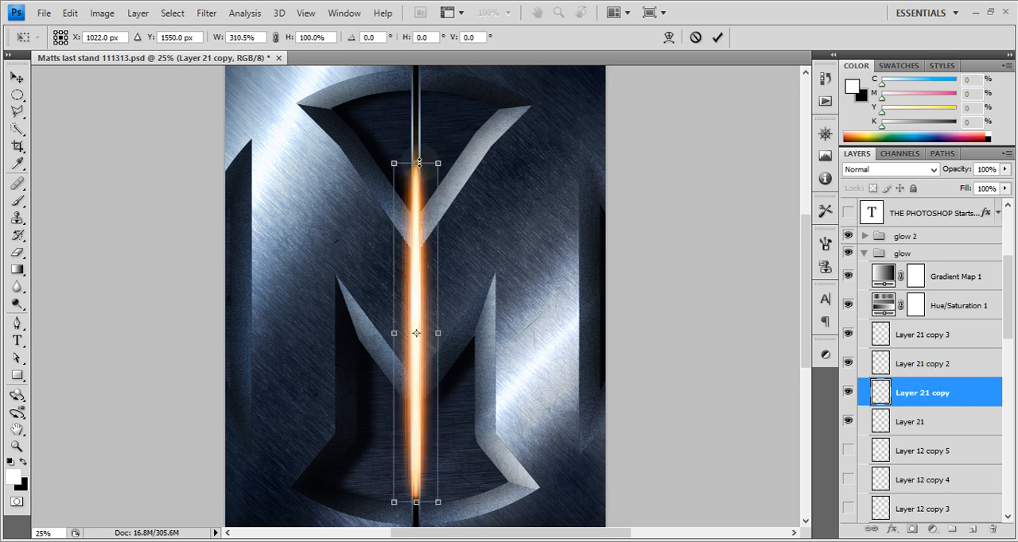
pyautogui.moveTo(419, 163); pyautogui.dragTo(426, 231)
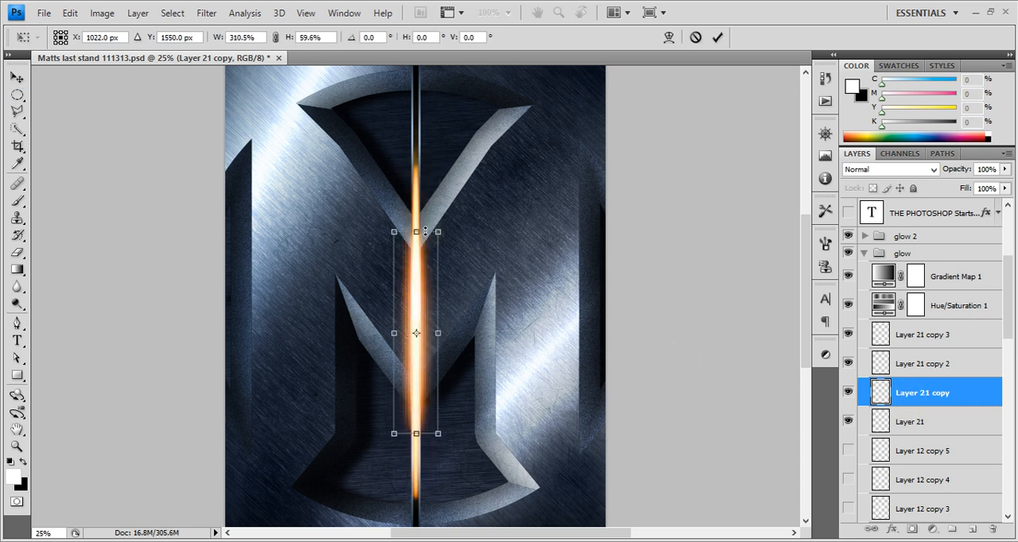
pyautogui.click(717, 37)
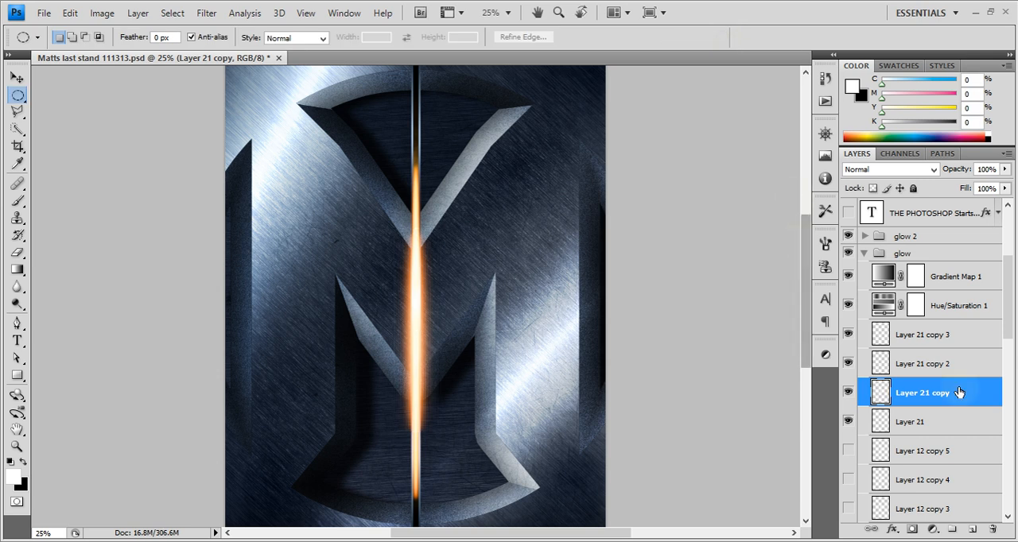
# Scale Layer 21 copy 2 about its center to 310.5% width and 41.1% height
pyautogui.click(955, 363)
pyautogui.hotkey('ctrl', 't')
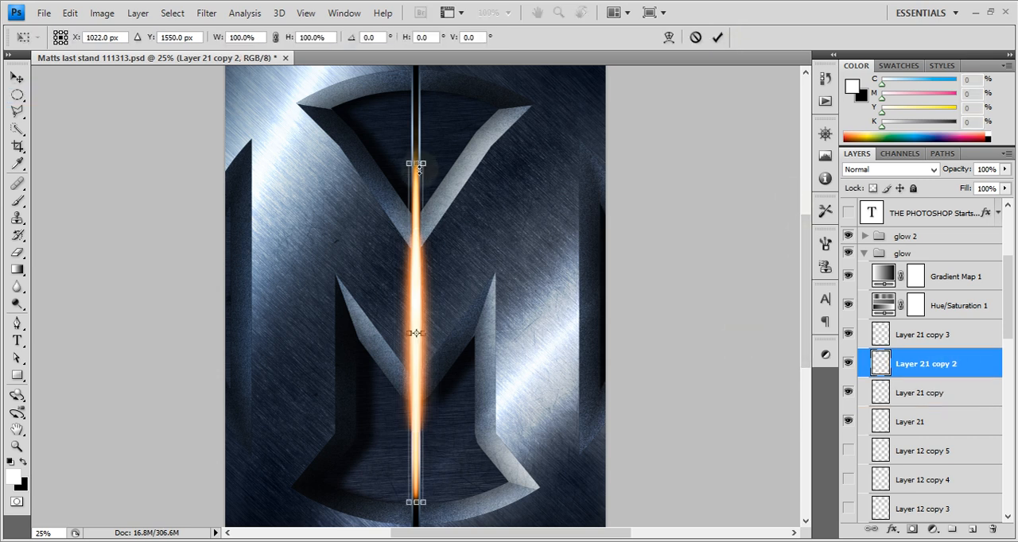
pyautogui.moveTo(419, 165); pyautogui.dragTo(418, 264)
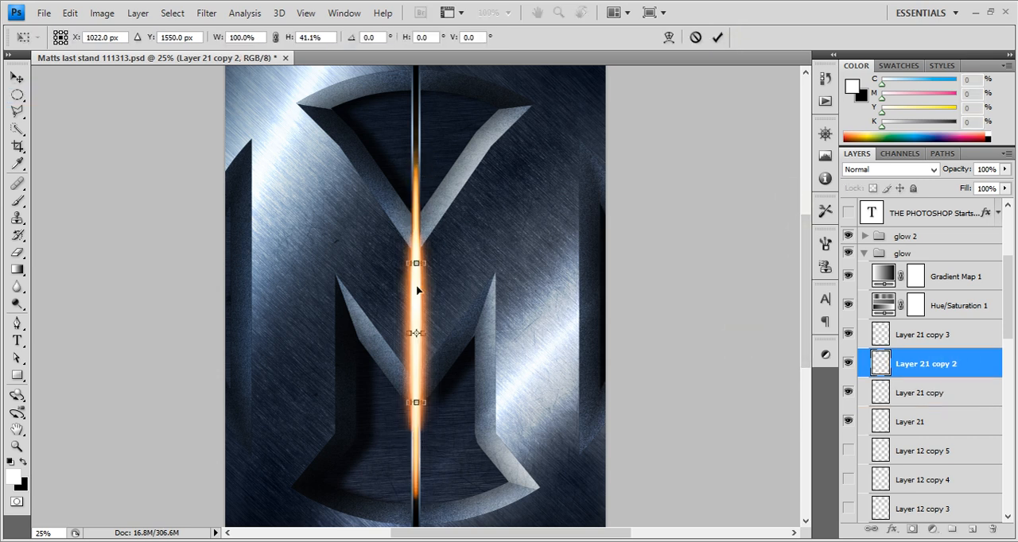
pyautogui.moveTo(421, 333); pyautogui.dragTo(438, 334)
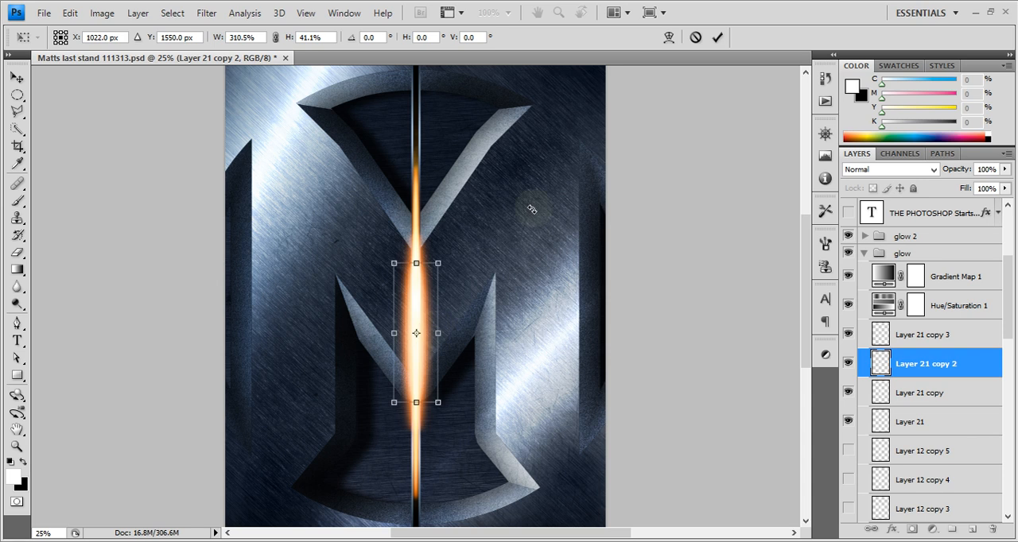
pyautogui.click(717, 38)
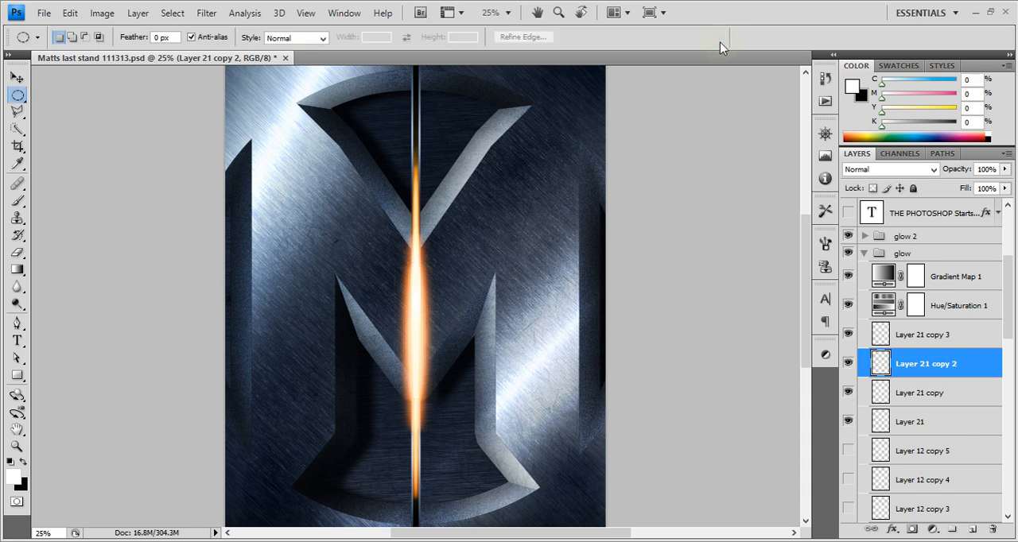
# Delete Layer 21 and its three copies, and show the layers from Layer 12 copy to Layer 12 copy 5
pyautogui.click(943, 417)
pyautogui.keyDown('shift'); pyautogui.click(936, 344); pyautogui.keyUp('shift')
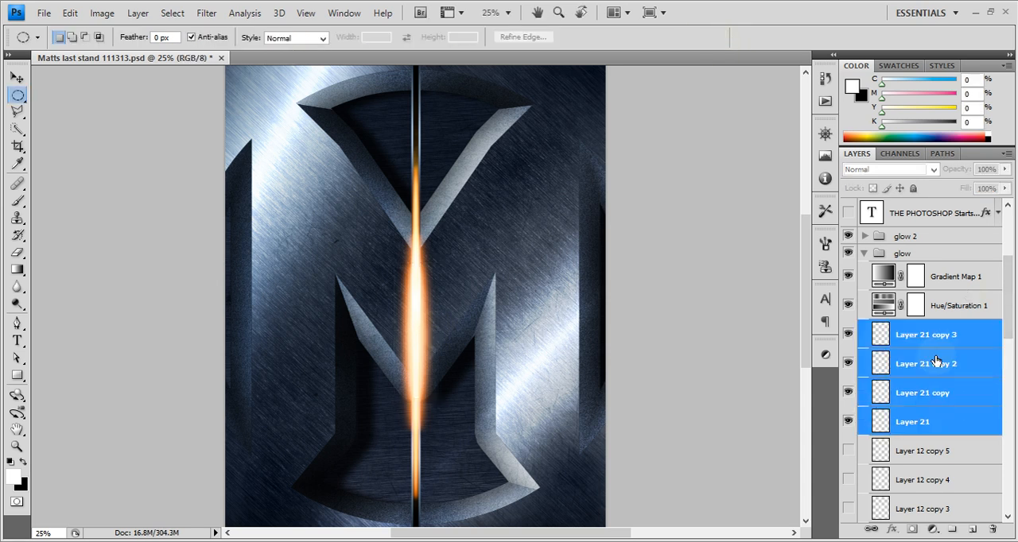
pyautogui.moveTo(927, 415); pyautogui.dragTo(993, 529)
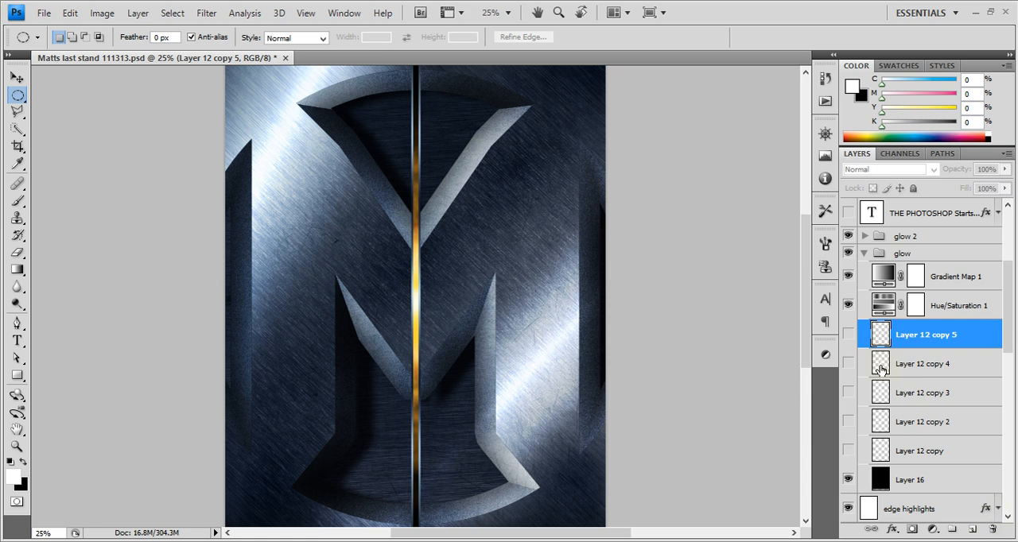
pyautogui.moveTo(849, 359); pyautogui.dragTo(855, 398)
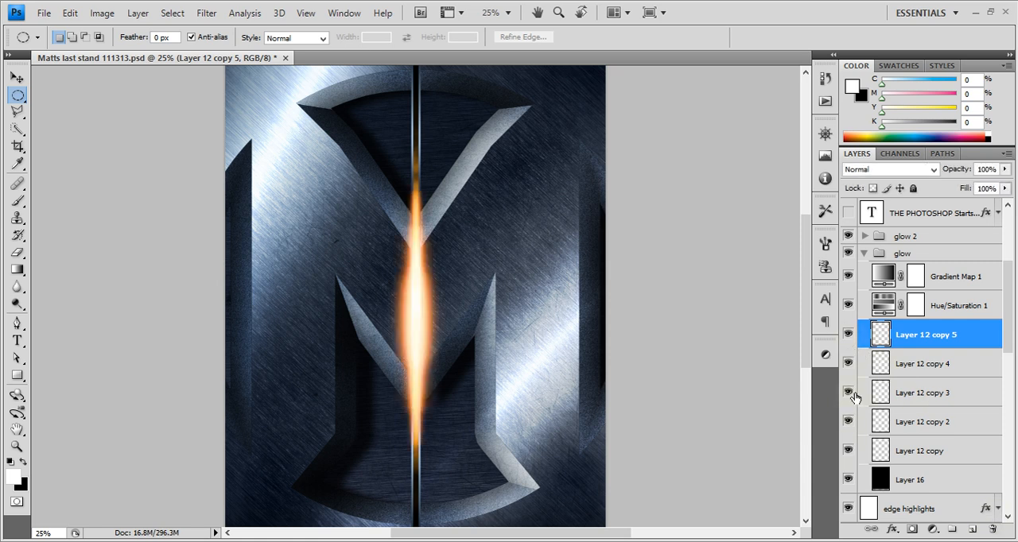
# Review the glow group's blend mode, its black Layer 16 and the Gradient Map 1 adjustment
pyautogui.click(911, 253)
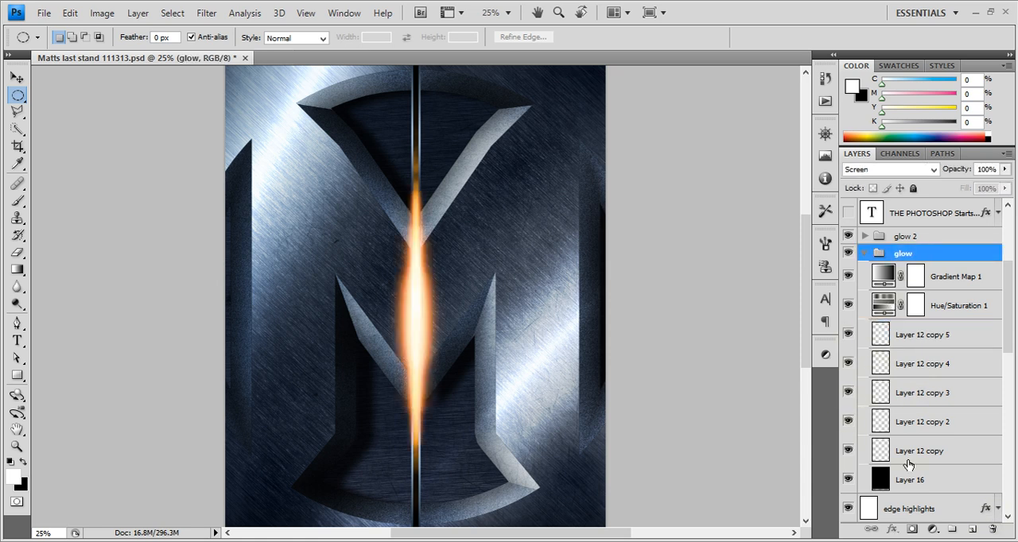
pyautogui.click(939, 489)
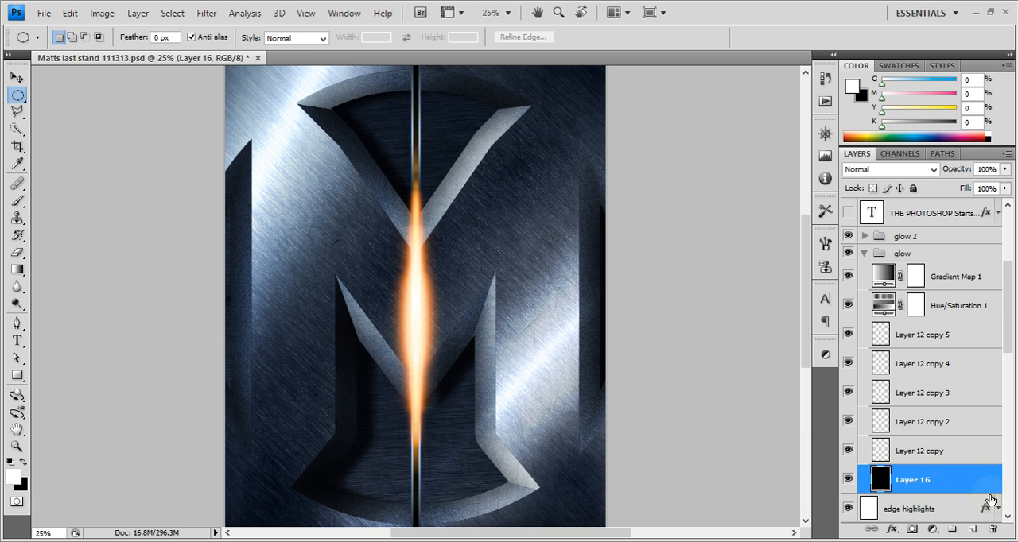
pyautogui.click(914, 253)
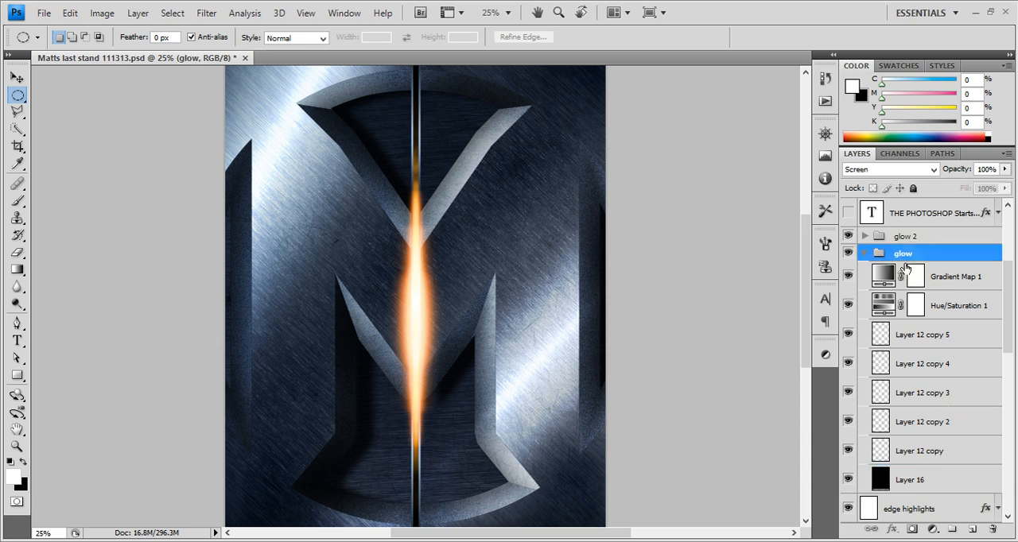
pyautogui.click(885, 274)
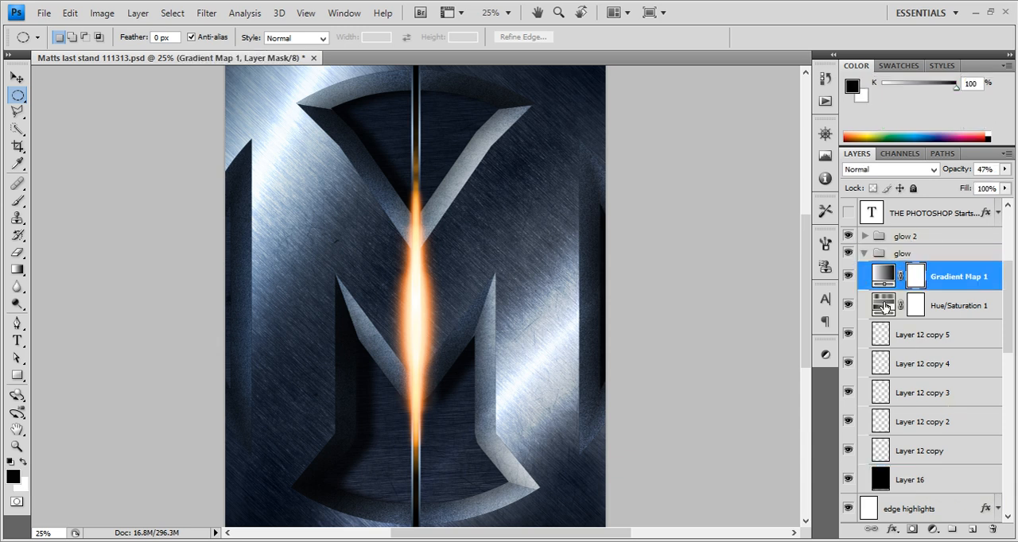
# Set the hue of the glow group's Hue/Saturation 1 adjustment to 53
pyautogui.click(886, 307)
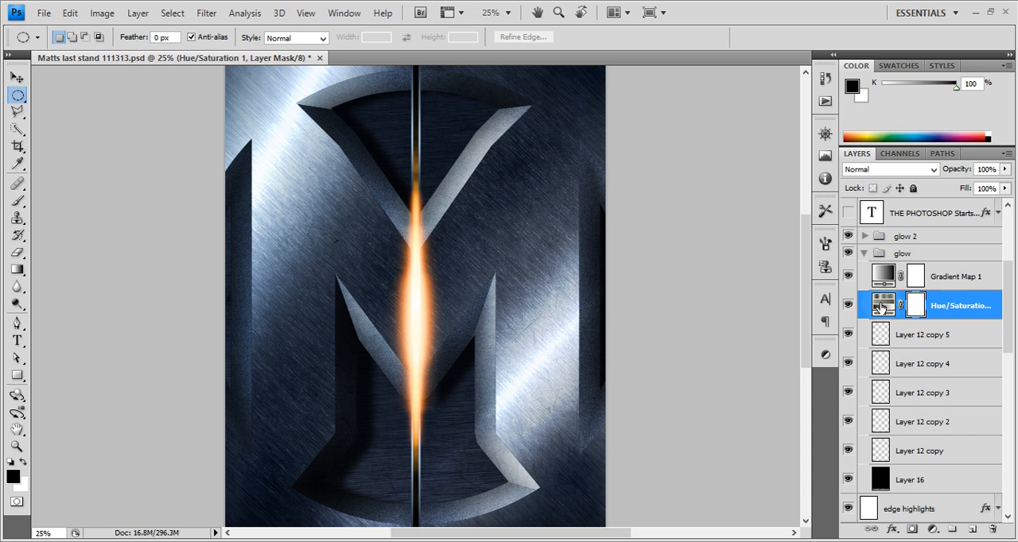
pyautogui.doubleClick(880, 307)
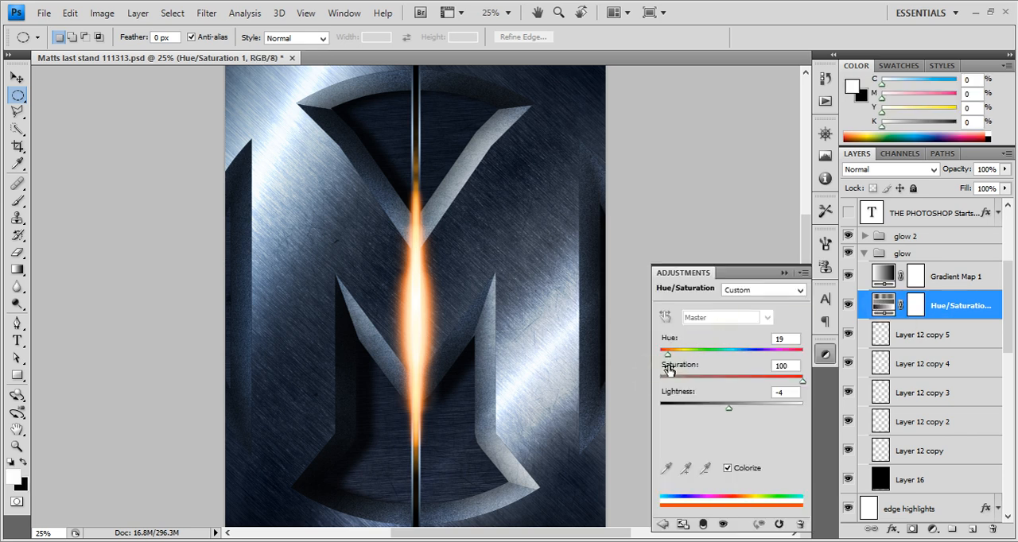
pyautogui.moveTo(669, 357); pyautogui.dragTo(674, 357)
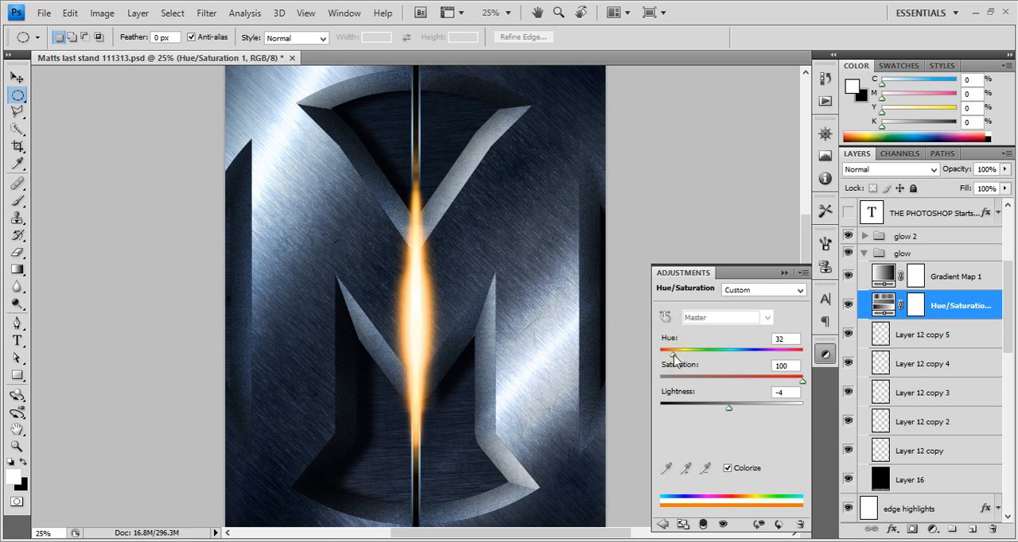
pyautogui.moveTo(675, 359)
pyautogui.mouseDown()
pyautogui.moveTo(761, 366)
pyautogui.moveTo(682, 364)
pyautogui.mouseUp()
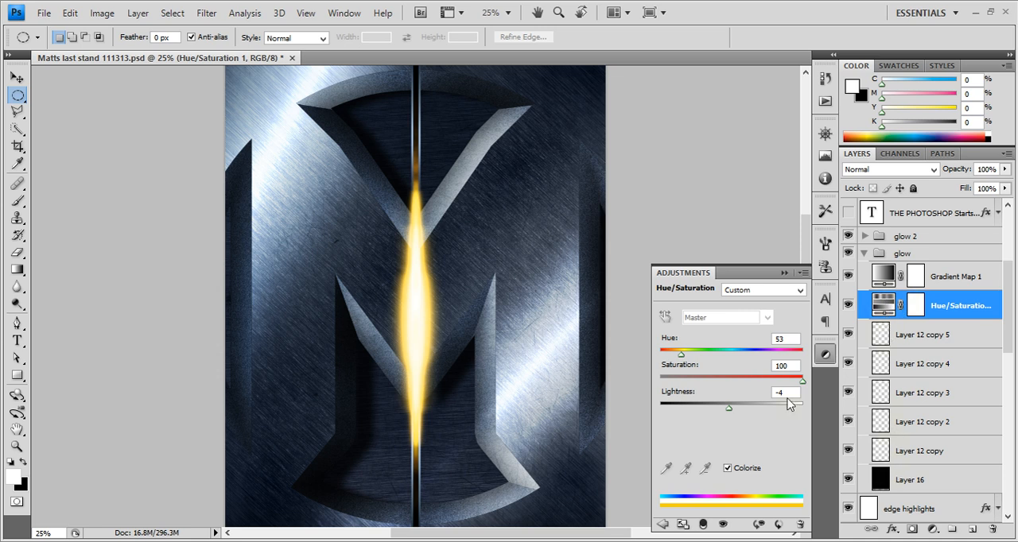
# Toggle the visibility of black Layer 16 to compare the glow, leave it hidden, and select Layer 12 copy 5
pyautogui.click(901, 487)
pyautogui.click(847, 481)
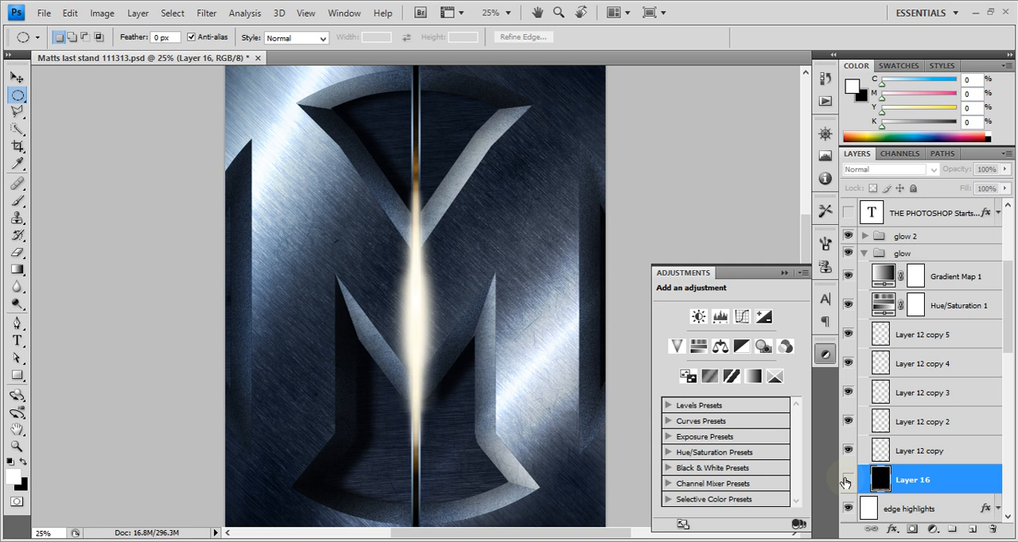
pyautogui.click(846, 480)
pyautogui.click(846, 480)
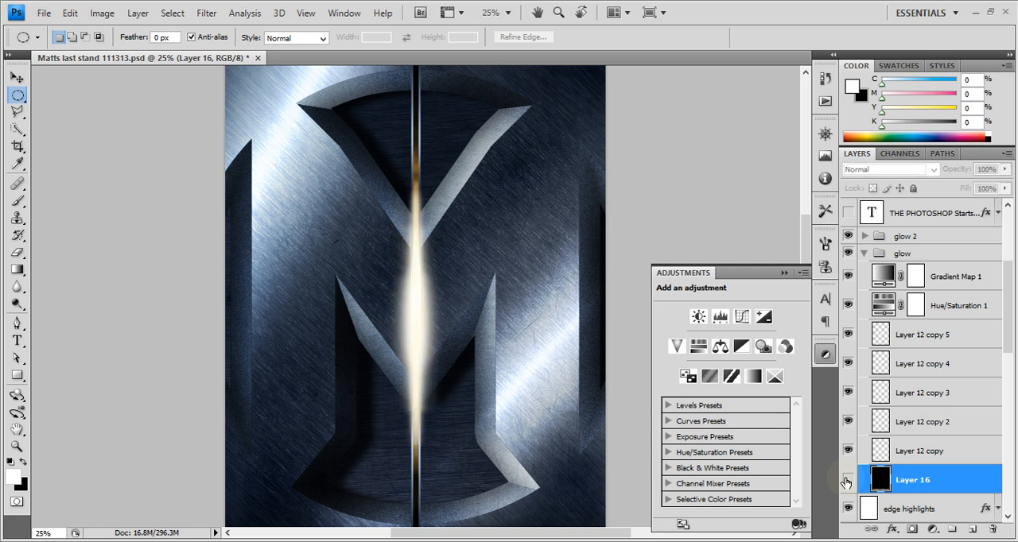
pyautogui.click(911, 344)
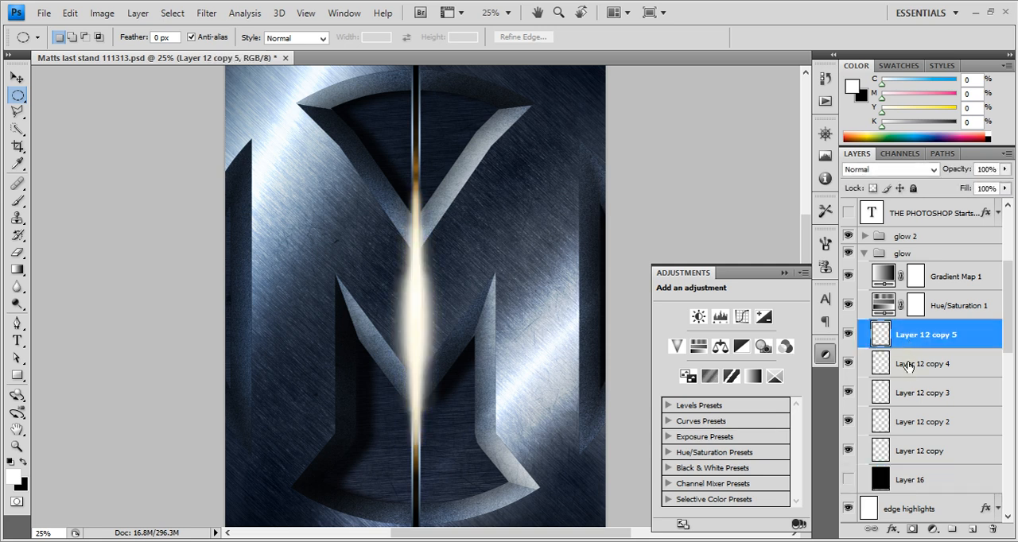
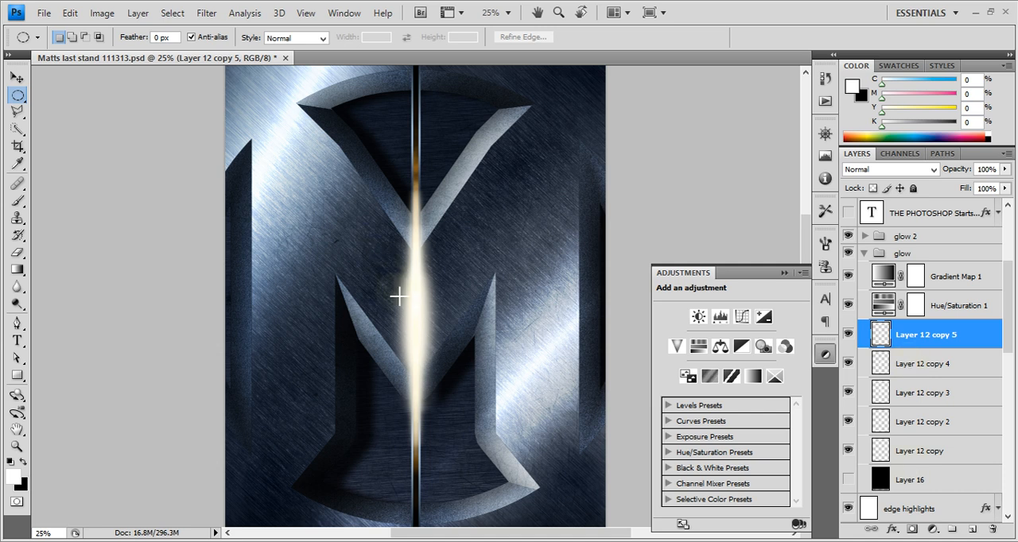
# Show black Layer 16 again and review the glow group's Hue/Saturation 1 and Gradient Map 1 adjustments
pyautogui.click(852, 478)
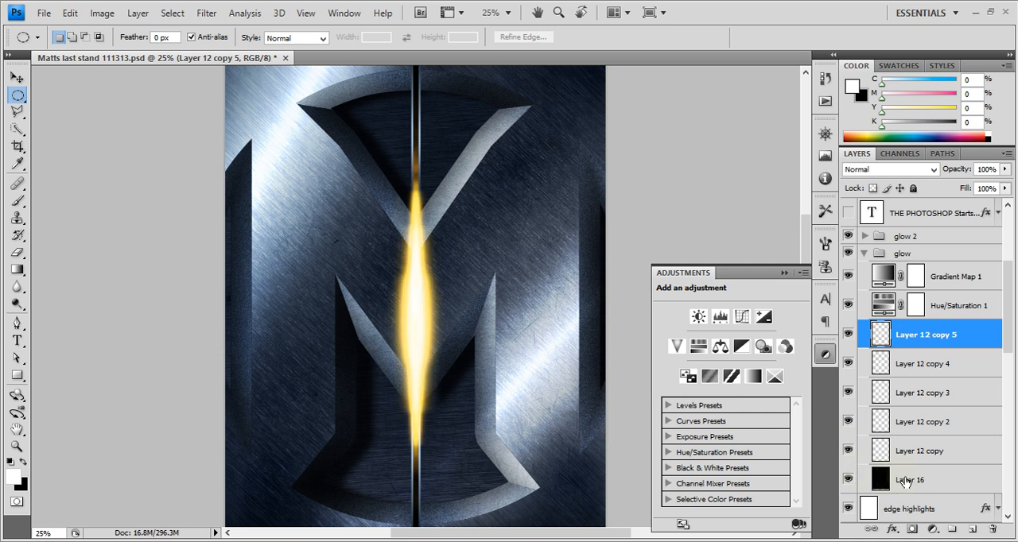
pyautogui.click(903, 476)
pyautogui.click(883, 300)
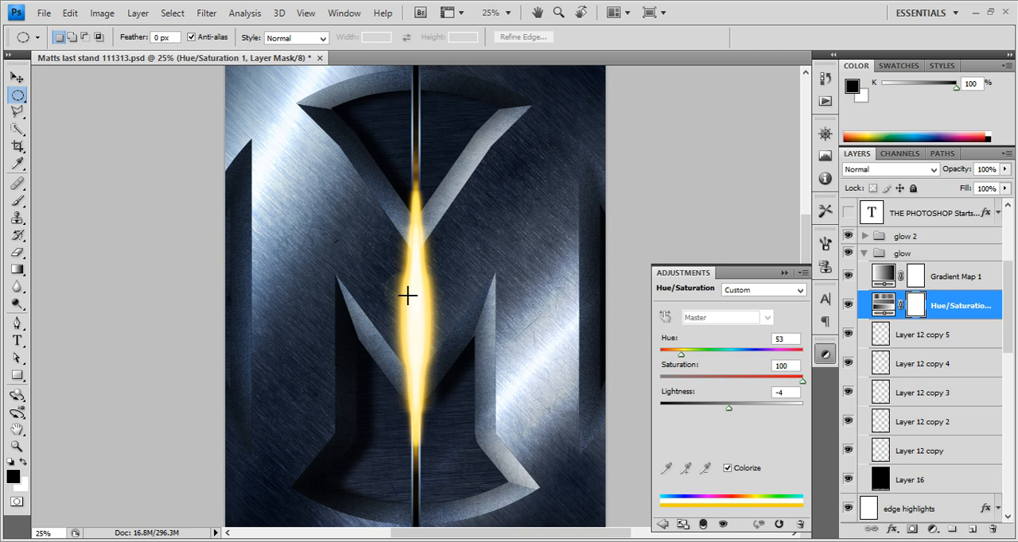
pyautogui.click(930, 349)
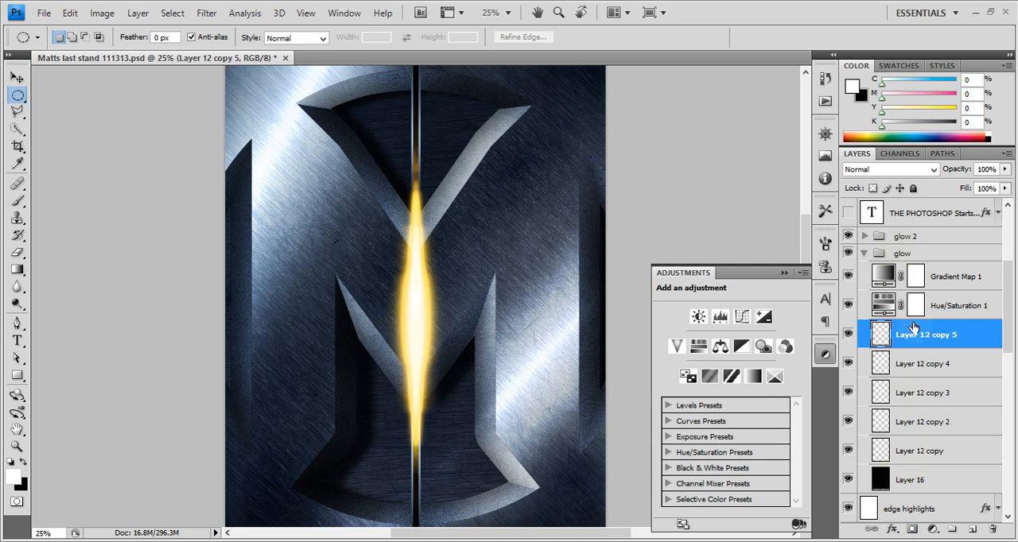
pyautogui.click(925, 285)
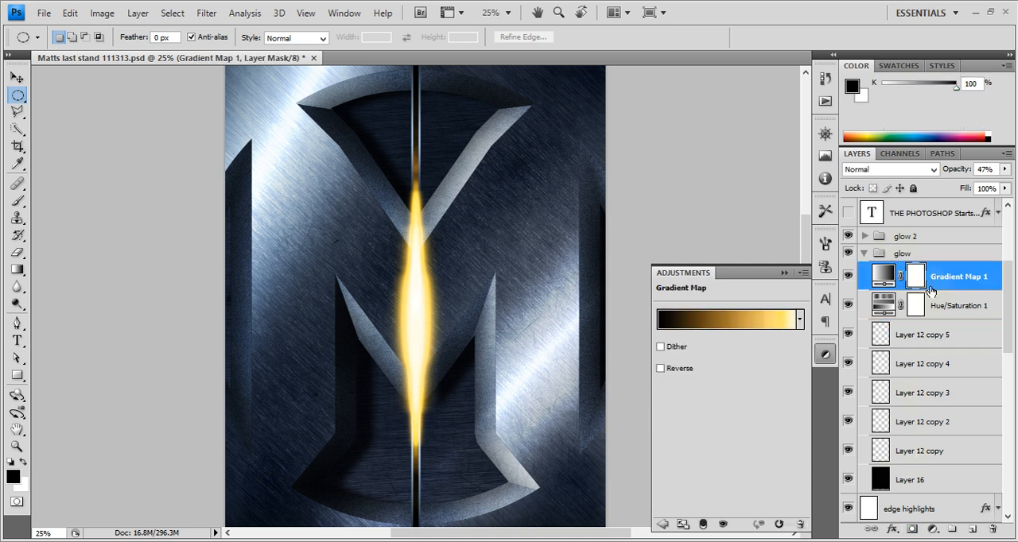
# Set the hue of the Hue/Saturation 1 adjustment to 15 and collapse the glow group
pyautogui.click(894, 305)
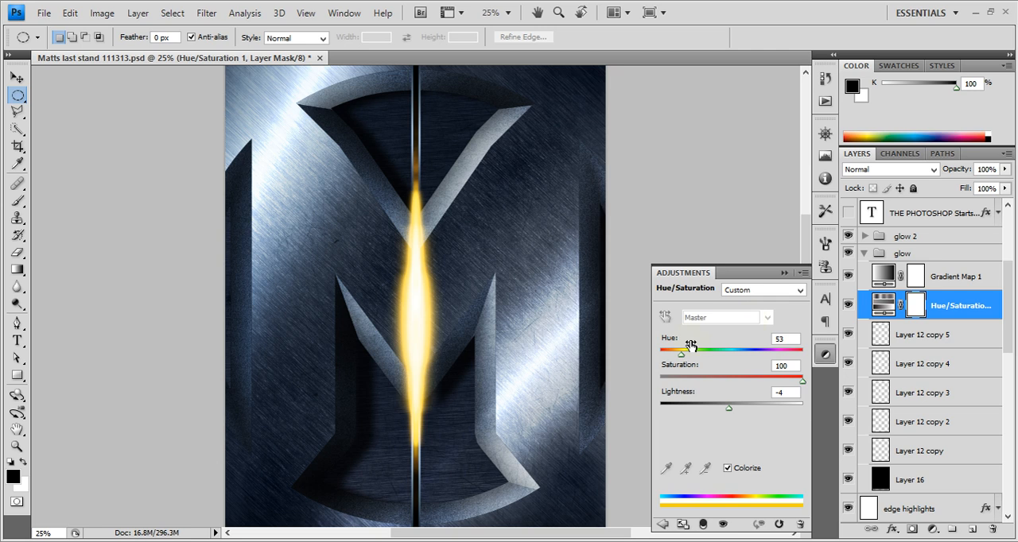
pyautogui.moveTo(675, 357); pyautogui.dragTo(669, 358)
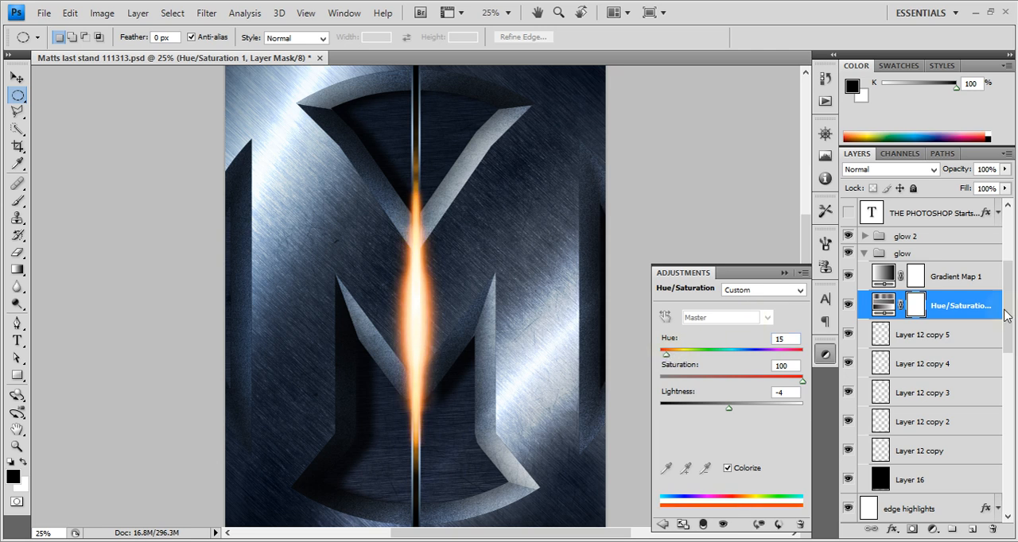
pyautogui.click(922, 280)
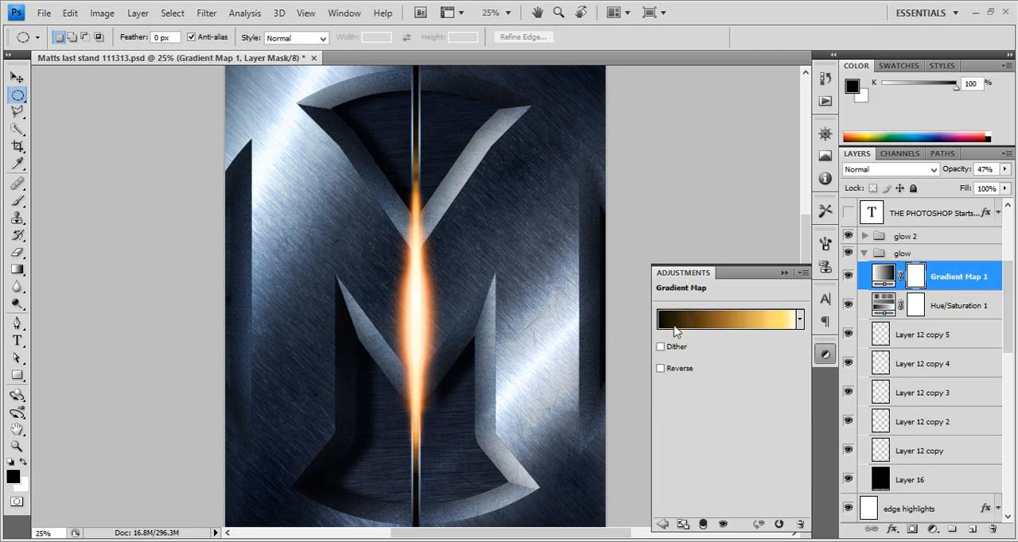
pyautogui.click(865, 253)
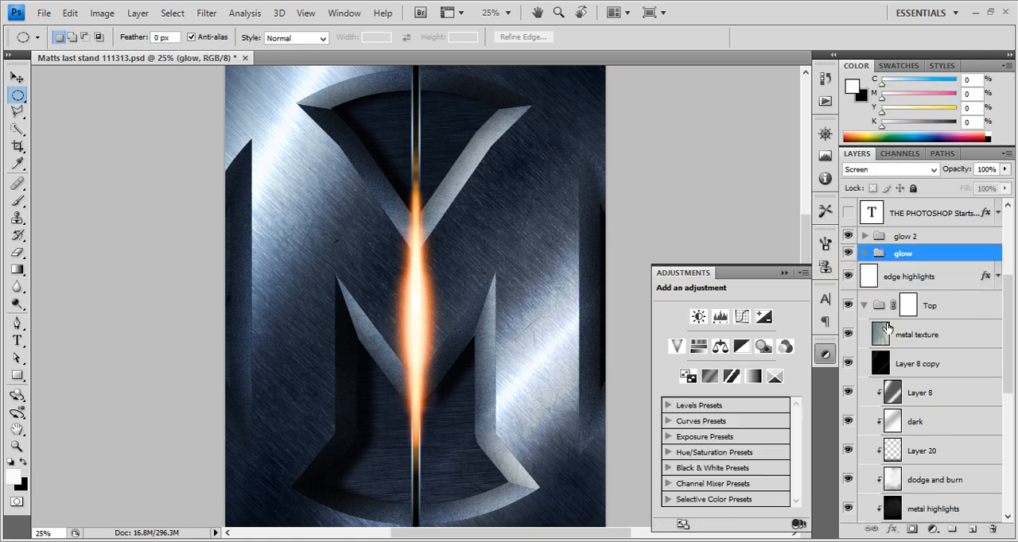
# Expand the glow 2 group, show its layers including black Layer 18, and check the group's blend mode
pyautogui.scroll(2, 879, 315)
pyautogui.click(848, 294)
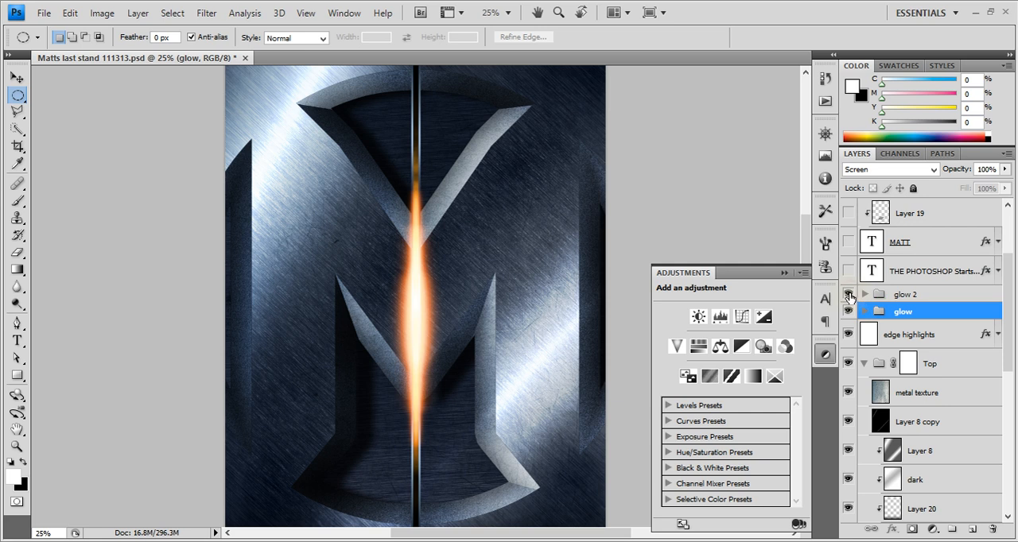
pyautogui.click(864, 294)
pyautogui.click(848, 404)
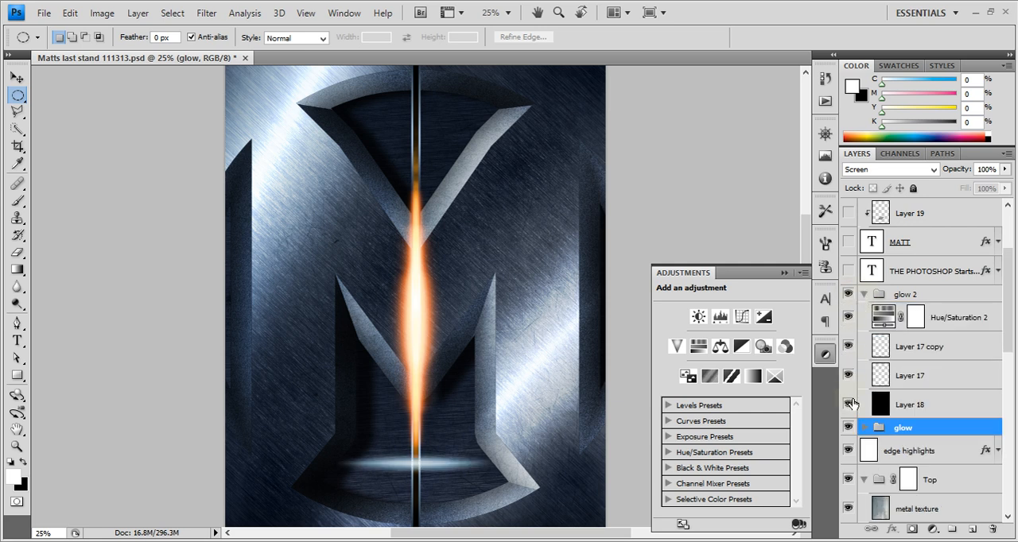
pyautogui.click(922, 388)
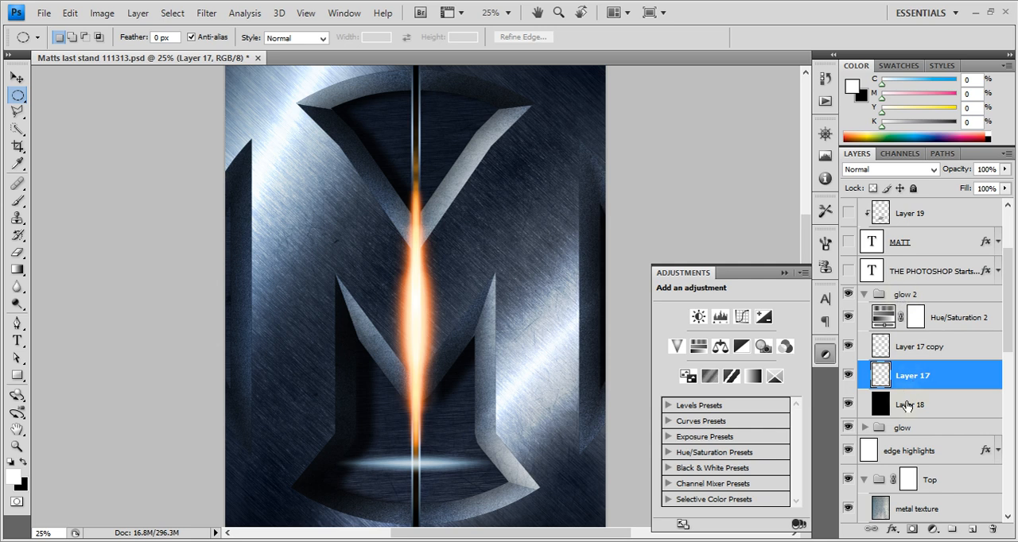
pyautogui.click(908, 295)
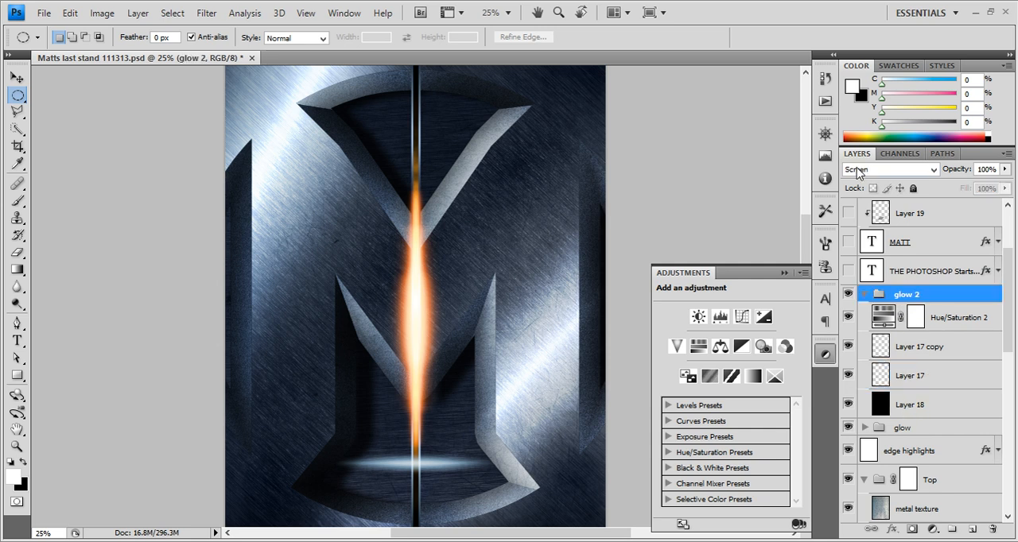
# Try the Pass Through blend mode on the glow group, and set it back to Screen
pyautogui.click(907, 430)
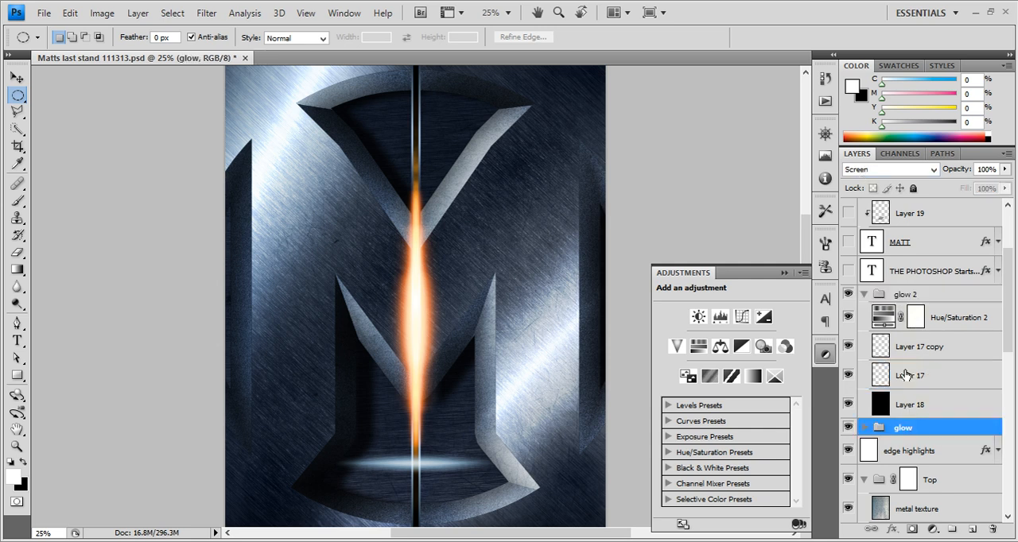
pyautogui.click(876, 171)
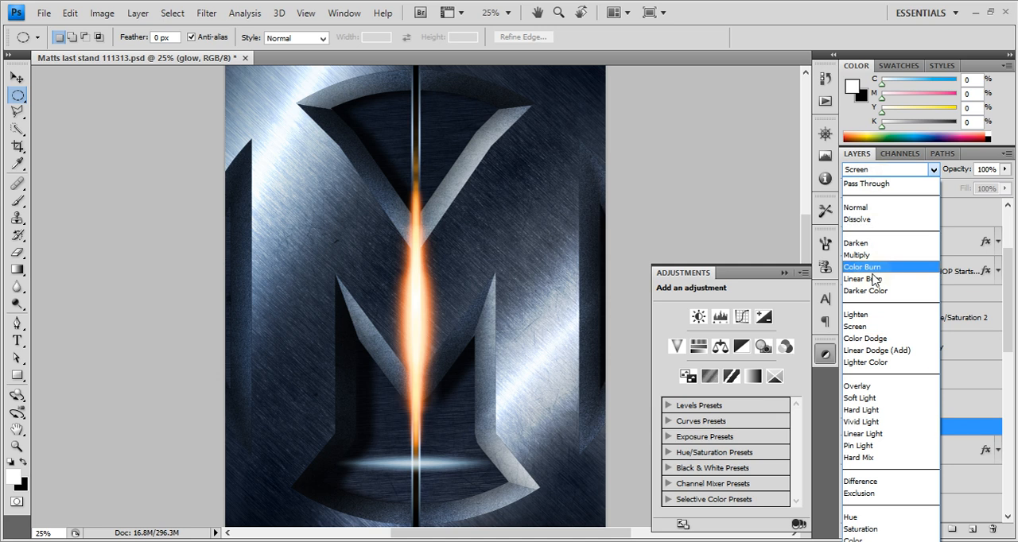
pyautogui.click(855, 185)
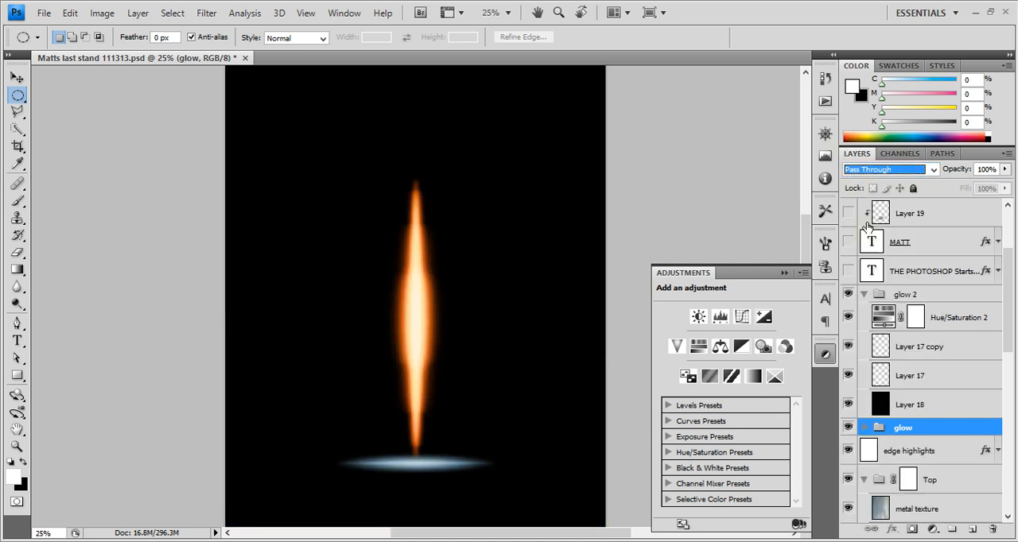
pyautogui.click(869, 170)
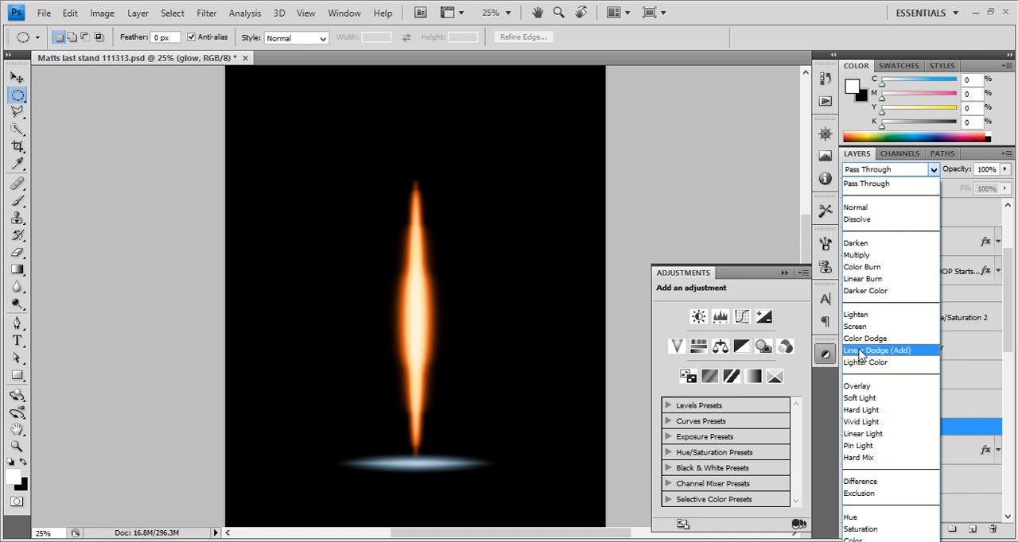
pyautogui.click(857, 327)
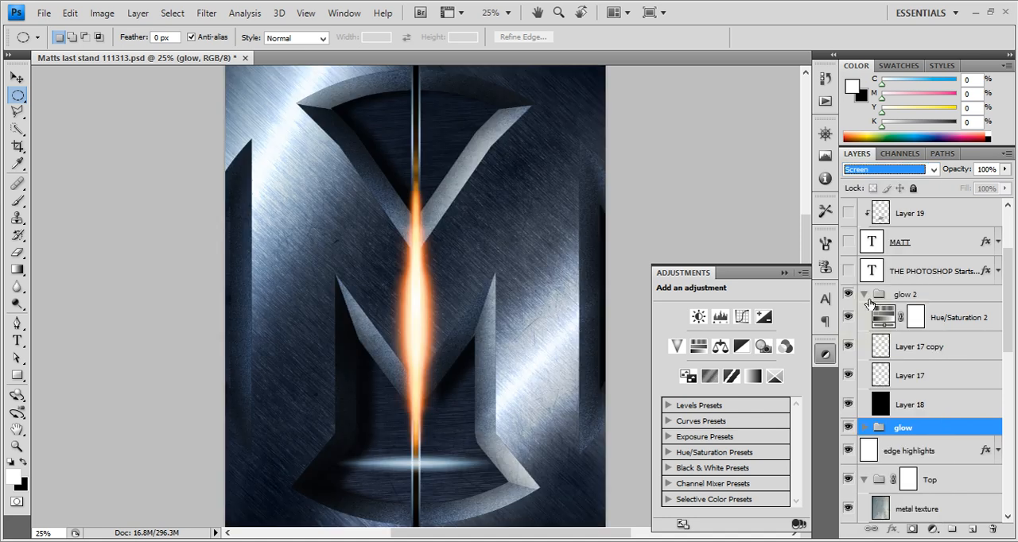
# Collapse the glow 2 group and show the title and THE PHOTOSHOP Starts 2014 text layers
pyautogui.click(865, 296)
pyautogui.scroll(3, 878, 326)
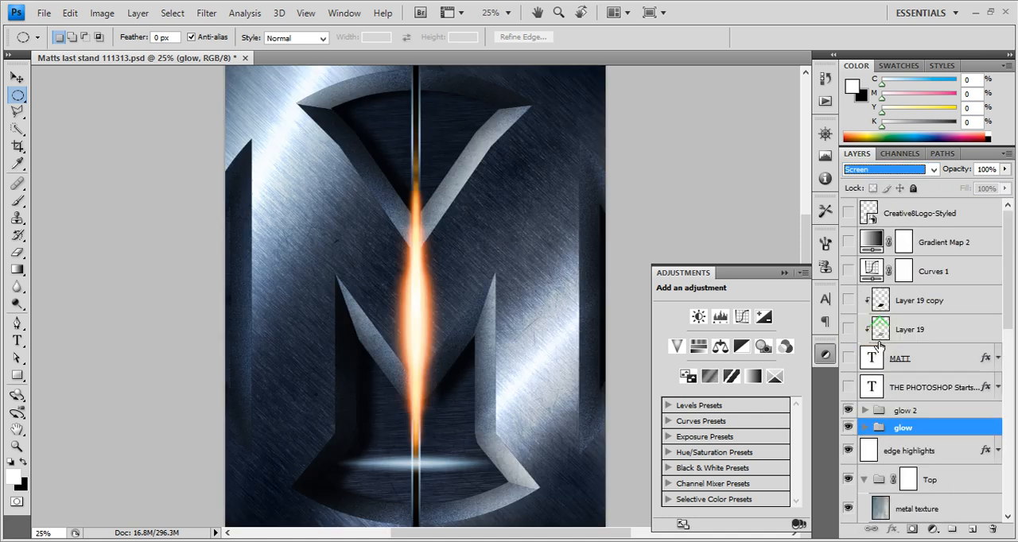
pyautogui.click(848, 387)
pyautogui.click(848, 358)
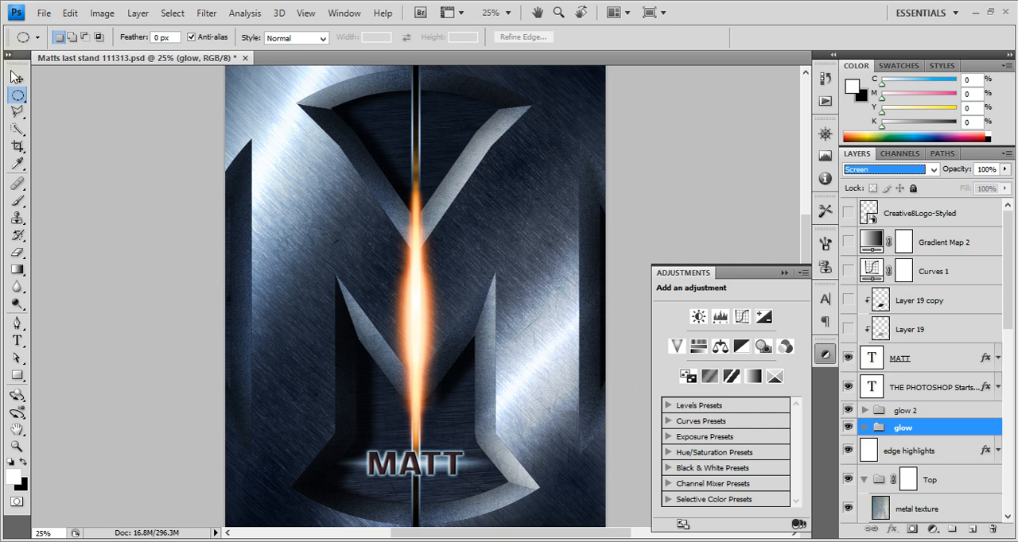
pyautogui.click(17, 77)
pyautogui.moveTo(146, 142); pyautogui.dragTo(264, 216)
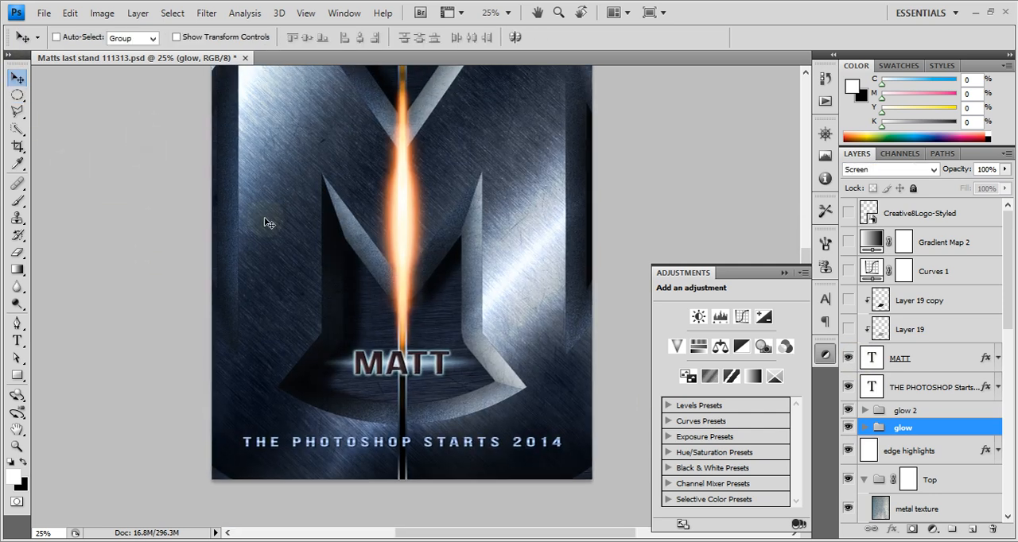
# Review the type settings of the THE PHOTOSHOP Starts 2014 and title text layers
pyautogui.click(949, 398)
pyautogui.press('t')
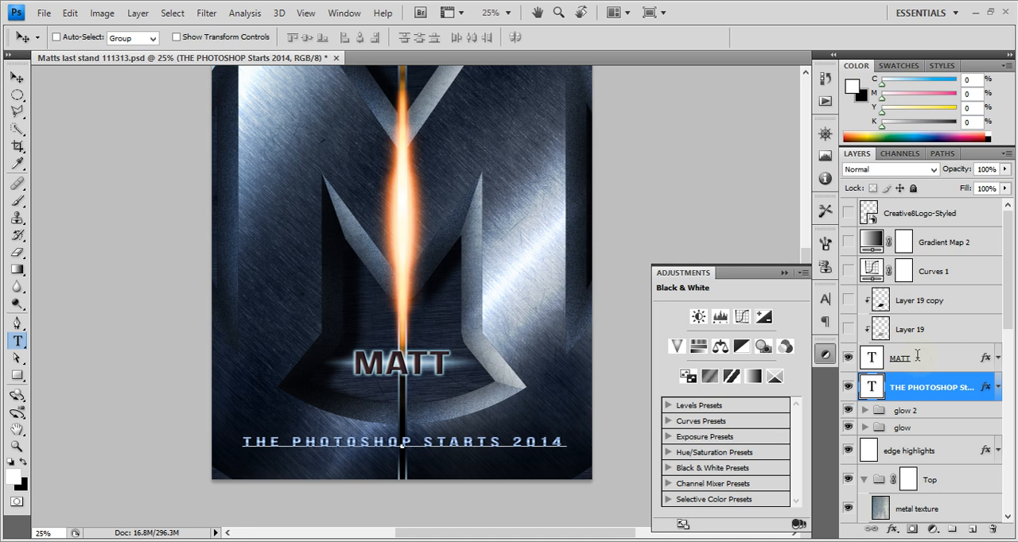
pyautogui.click(922, 357)
pyautogui.click(955, 330)
pyautogui.click(970, 362)
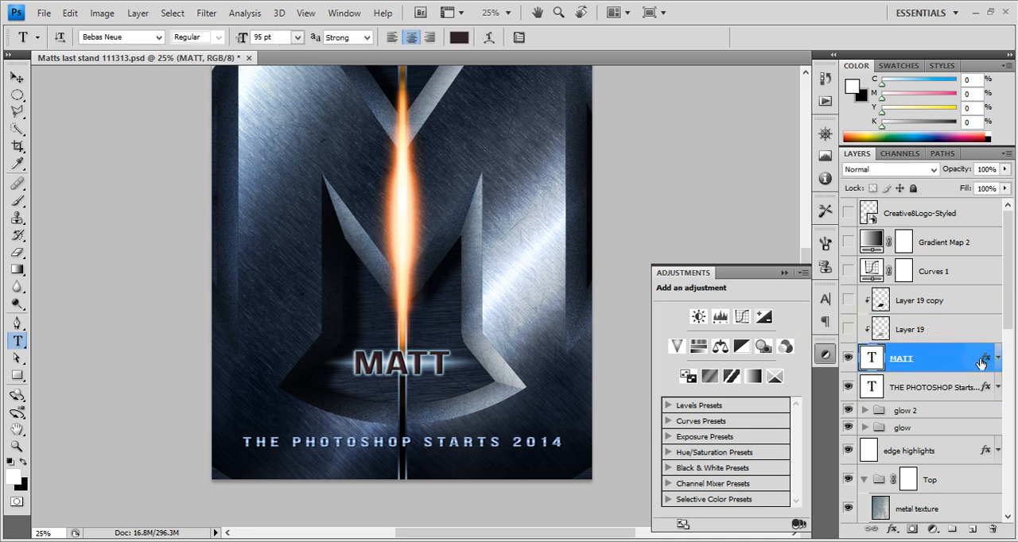
# Examine the title text layer's Bevel and Emboss and Gradient Overlay effects, and close its layer style without changes
pyautogui.doubleClick(981, 364)
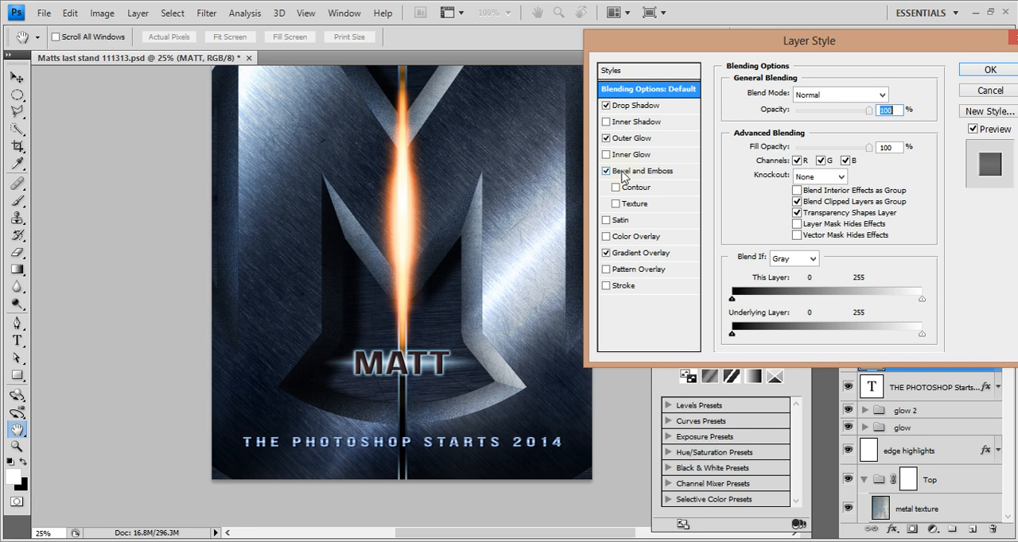
pyautogui.click(629, 171)
pyautogui.click(625, 254)
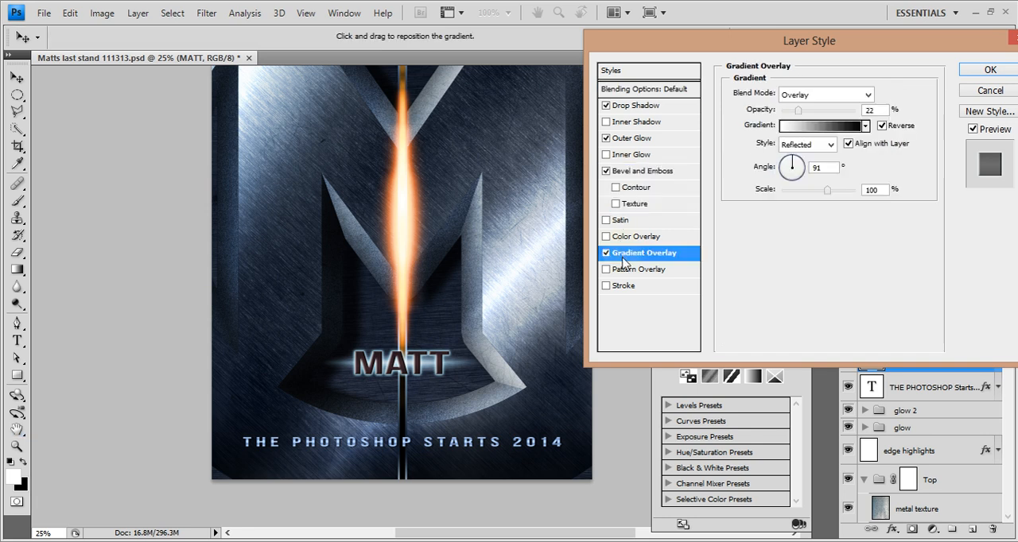
pyautogui.click(965, 90)
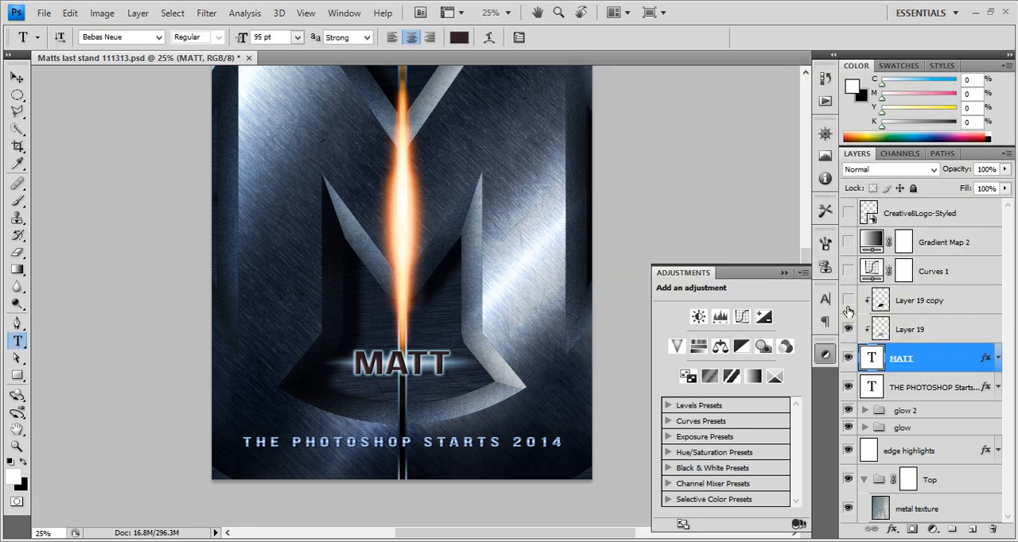
# Show clipped Layer 19, Layer 19 copy and the Curves 1 adjustment, and open the curve's settings
pyautogui.click(848, 302)
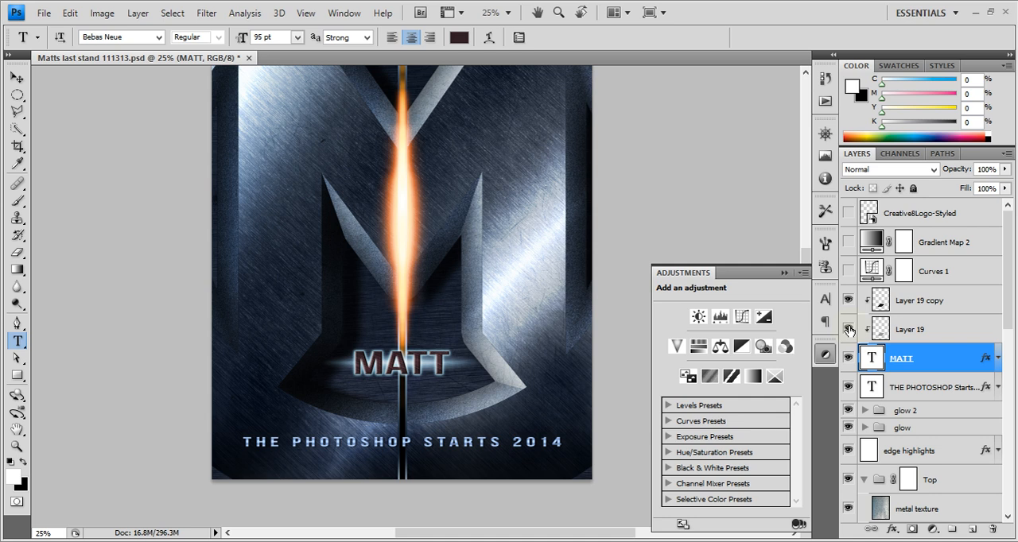
pyautogui.click(13, 77)
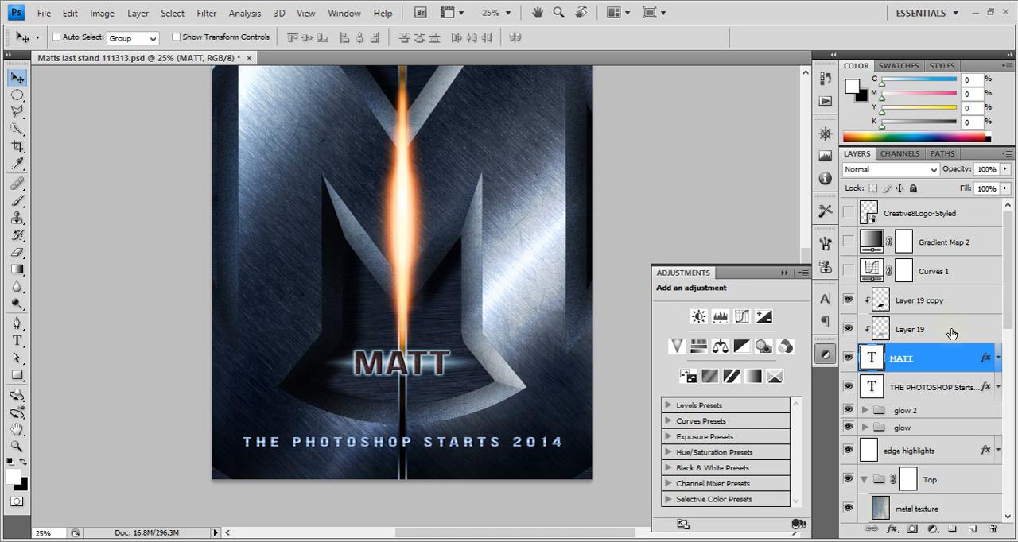
pyautogui.click(849, 272)
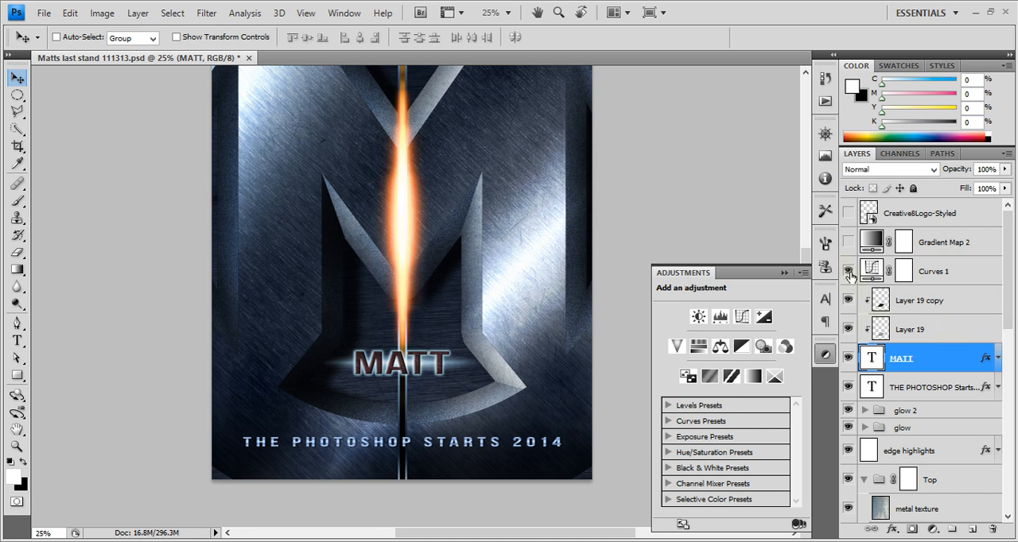
pyautogui.click(849, 272)
pyautogui.click(848, 272)
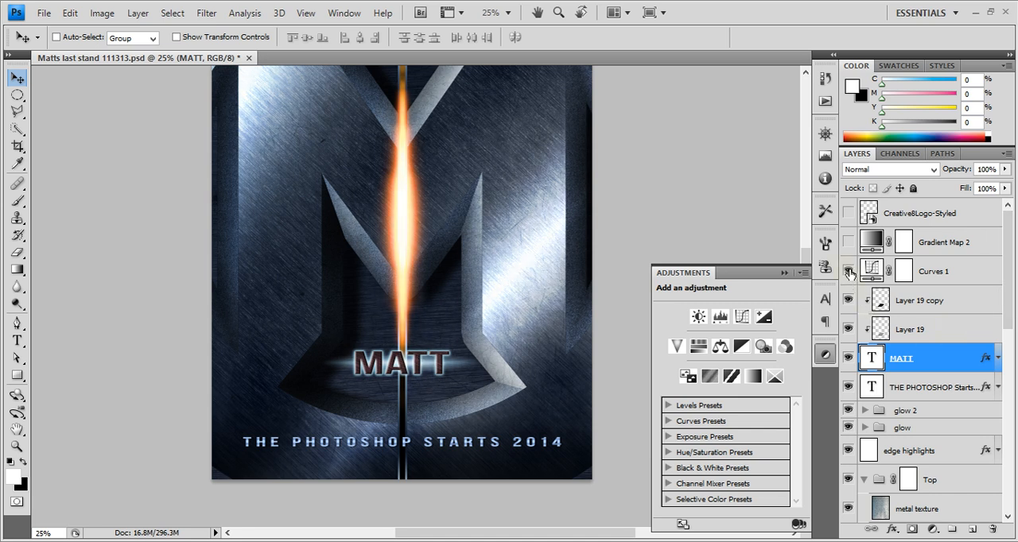
pyautogui.click(981, 272)
pyautogui.click(972, 261)
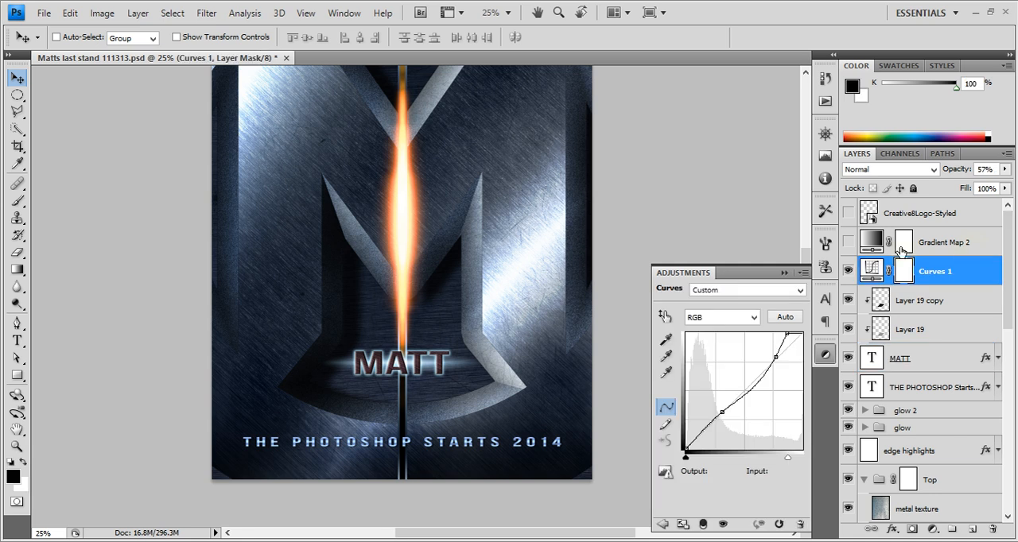
# Show the Gradient Map 2 adjustment and the Creative8Logo-Styled layer, and inspect the whole poster
pyautogui.click(848, 242)
pyautogui.scroll(5, 482, 360)
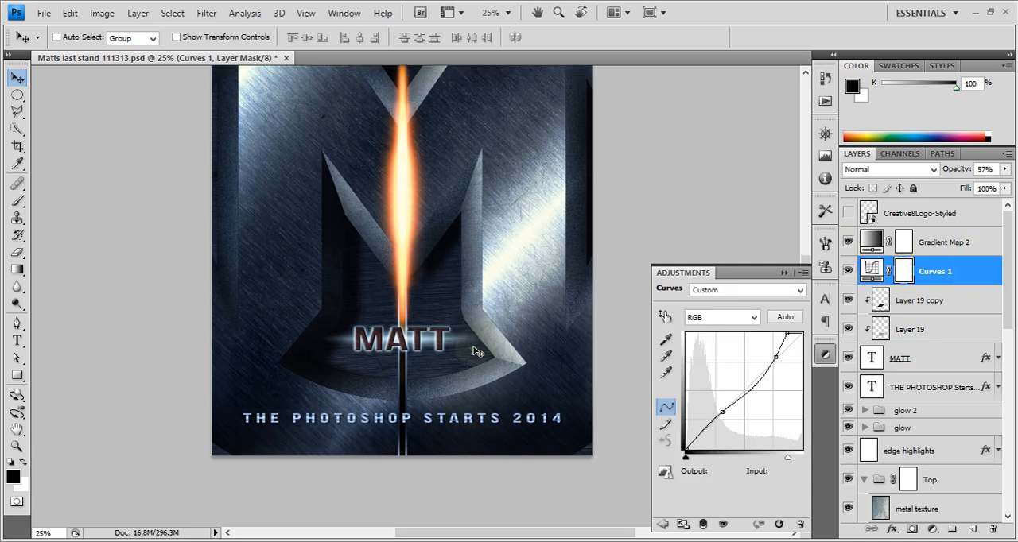
pyautogui.click(849, 214)
pyautogui.scroll(-3, 375, 295)
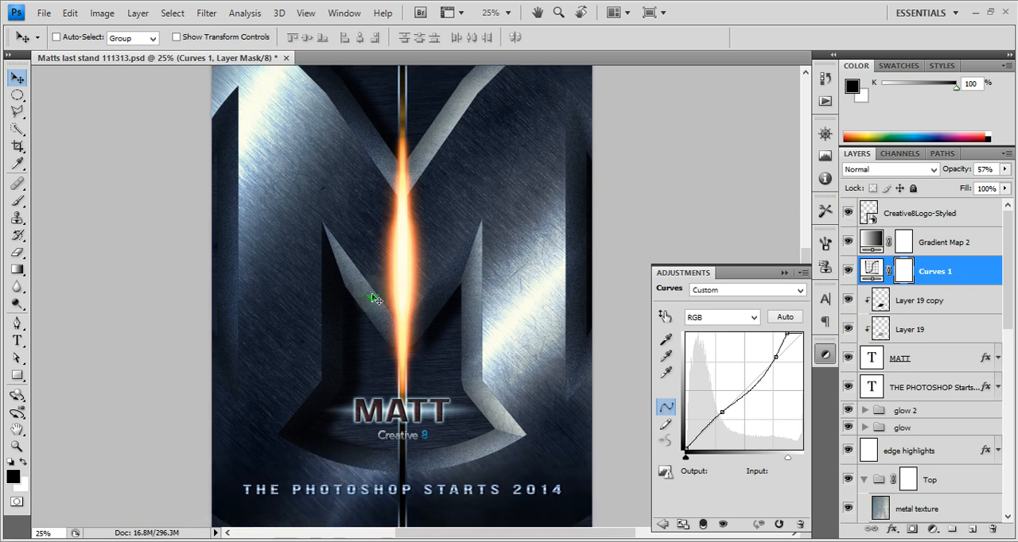
pyautogui.scroll(2, 375, 295)
pyautogui.scroll(-6, 374, 295)
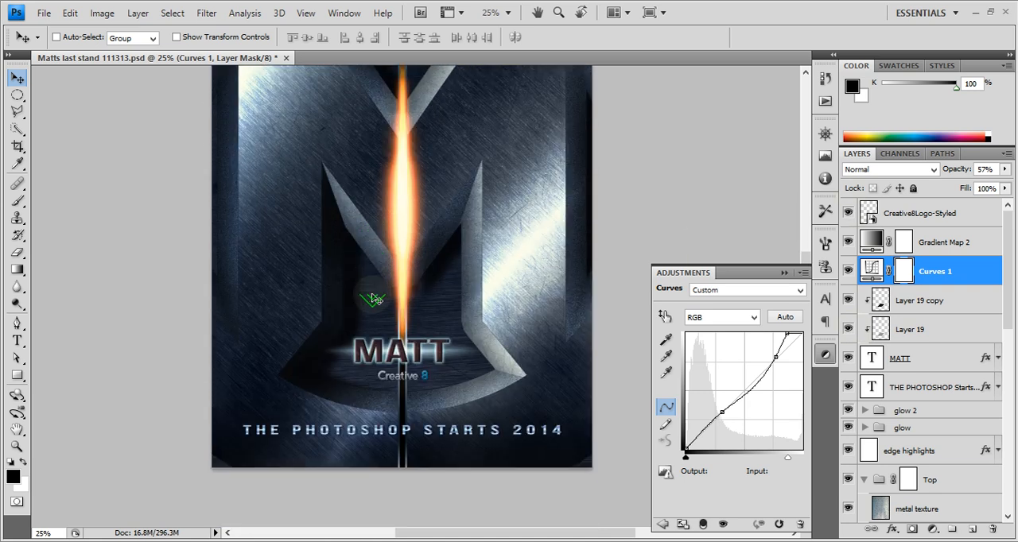
pyautogui.scroll(5, 375, 295)
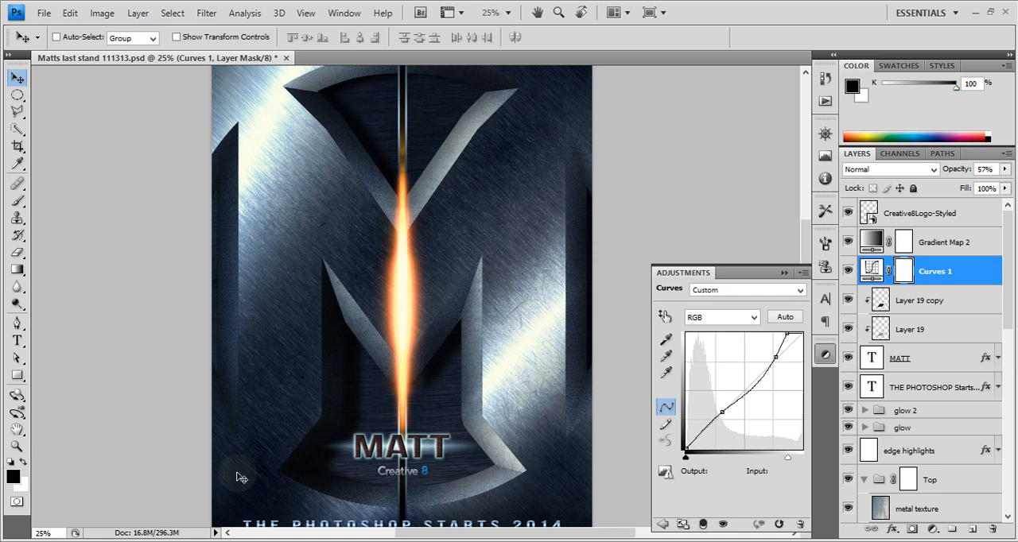